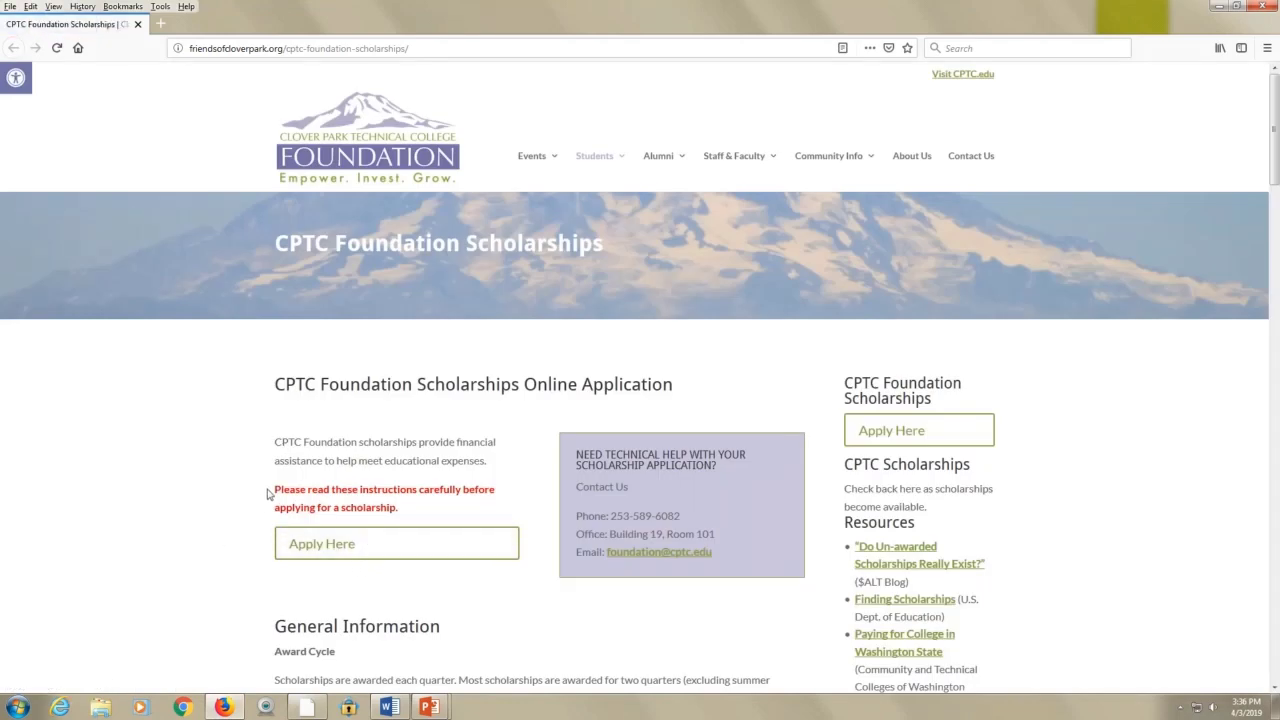
Read the CPTC Foundation scholarship instructions and follow Apply Here to the AwardSpring sign-in page
scroll(268, 492, down, 4)
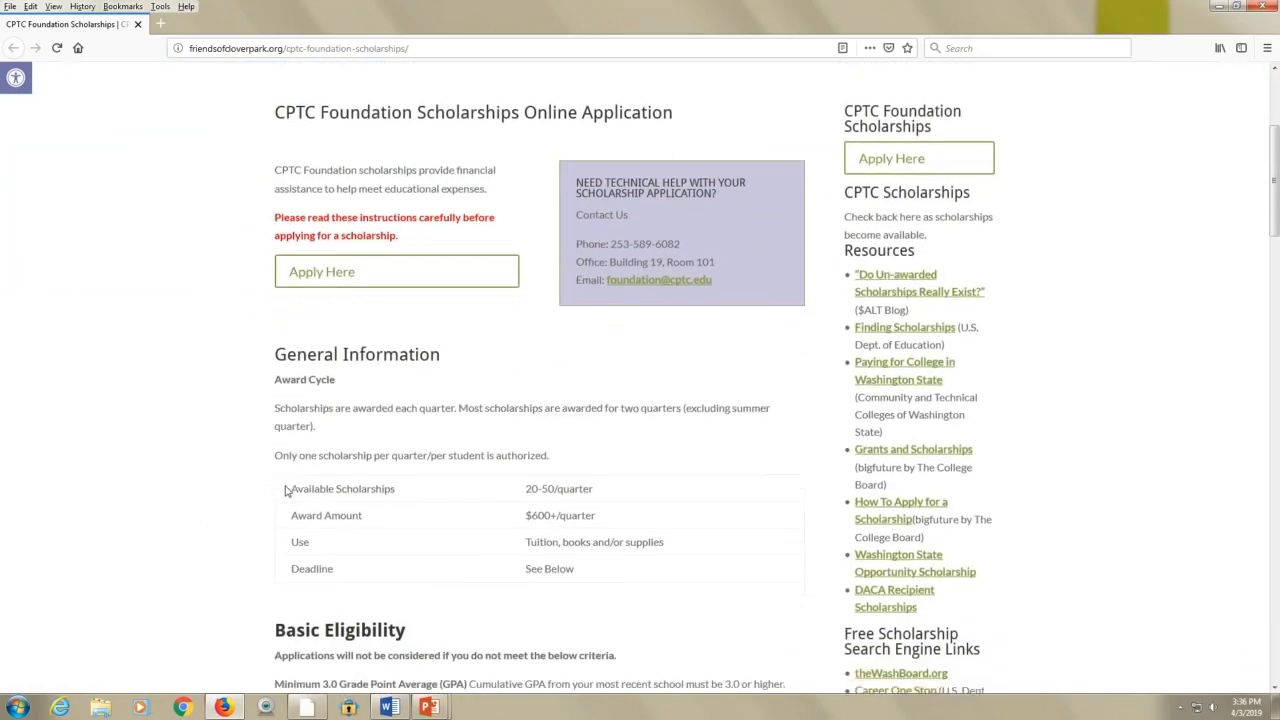
scroll(285, 491, down, 7)
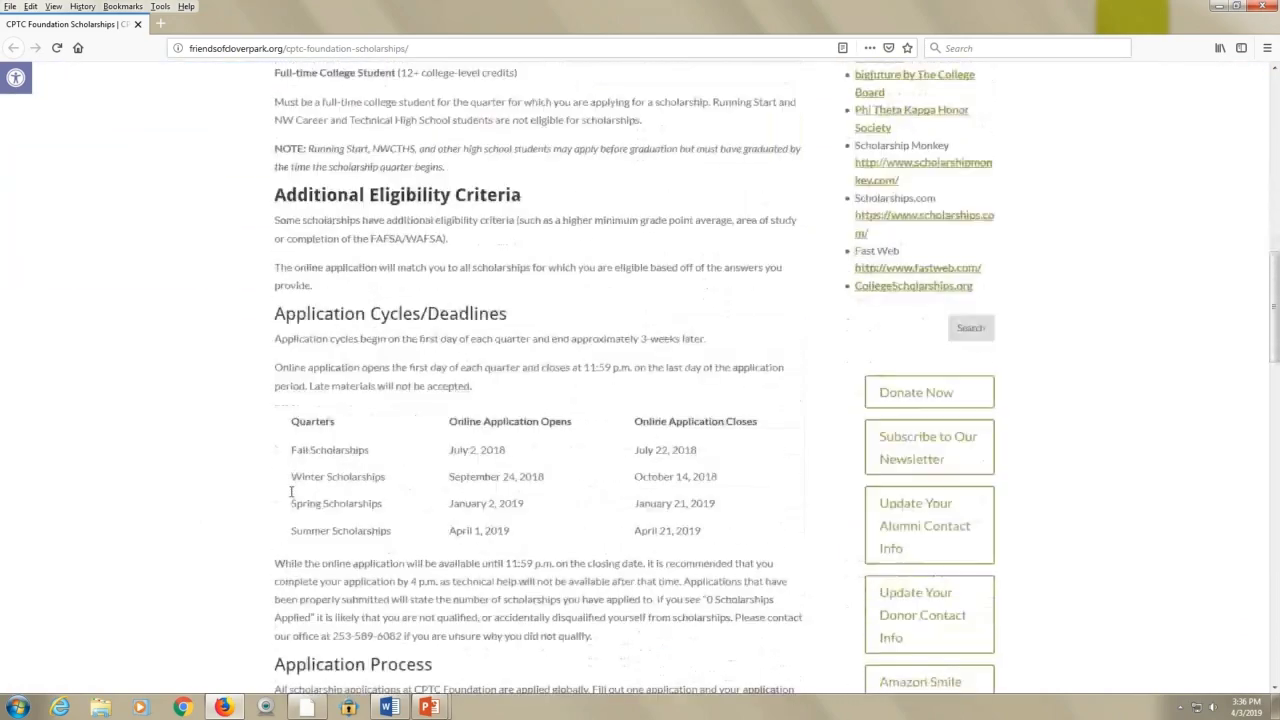
scroll(285, 491, down, 2)
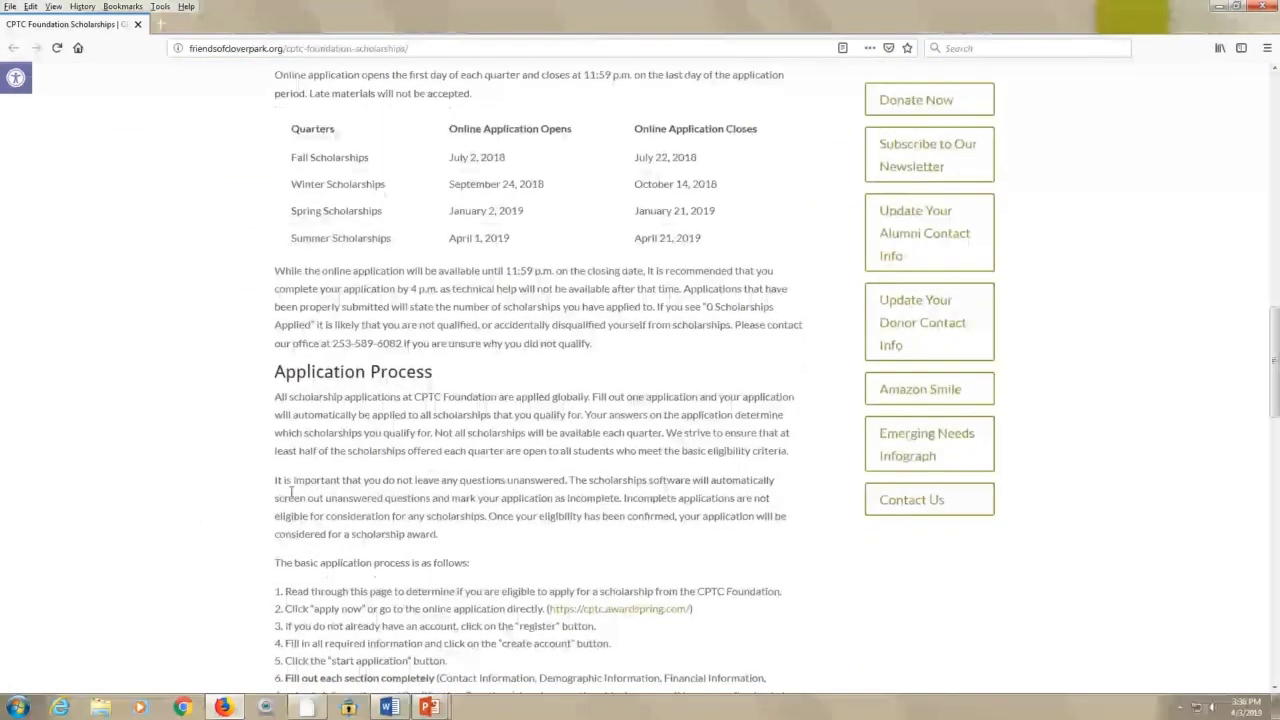
scroll(291, 492, up, 14)
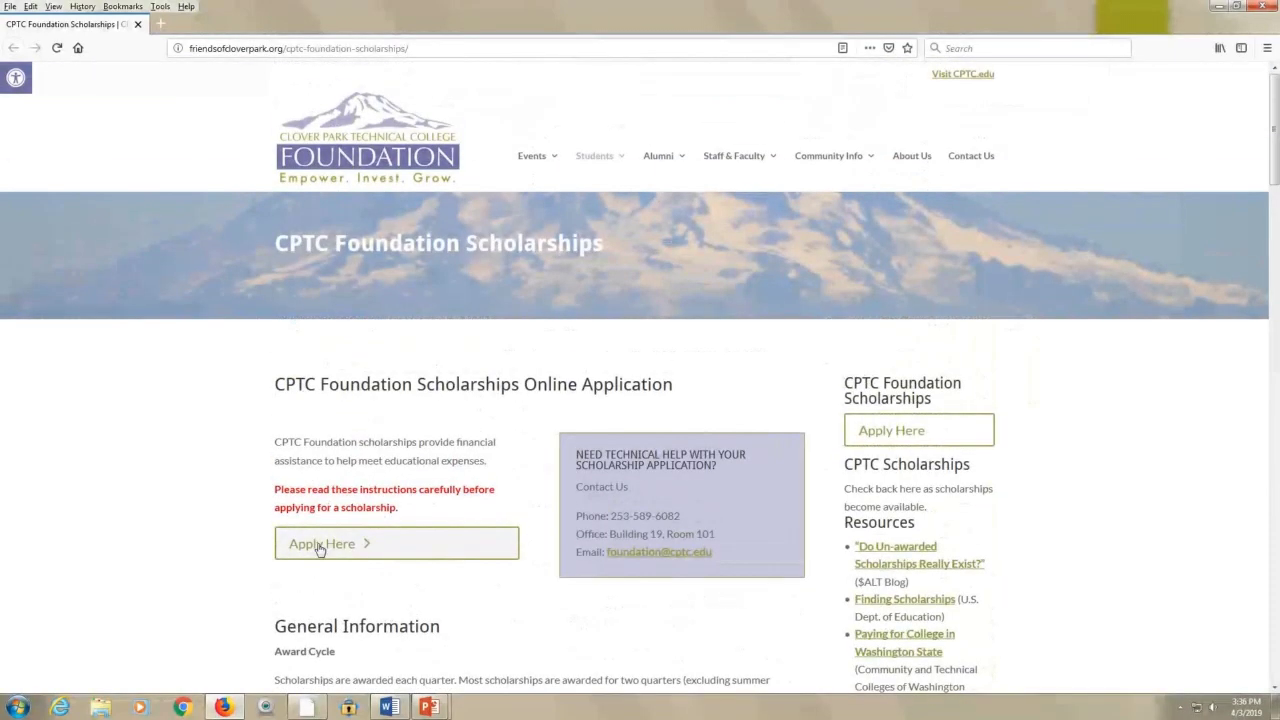
click(317, 546)
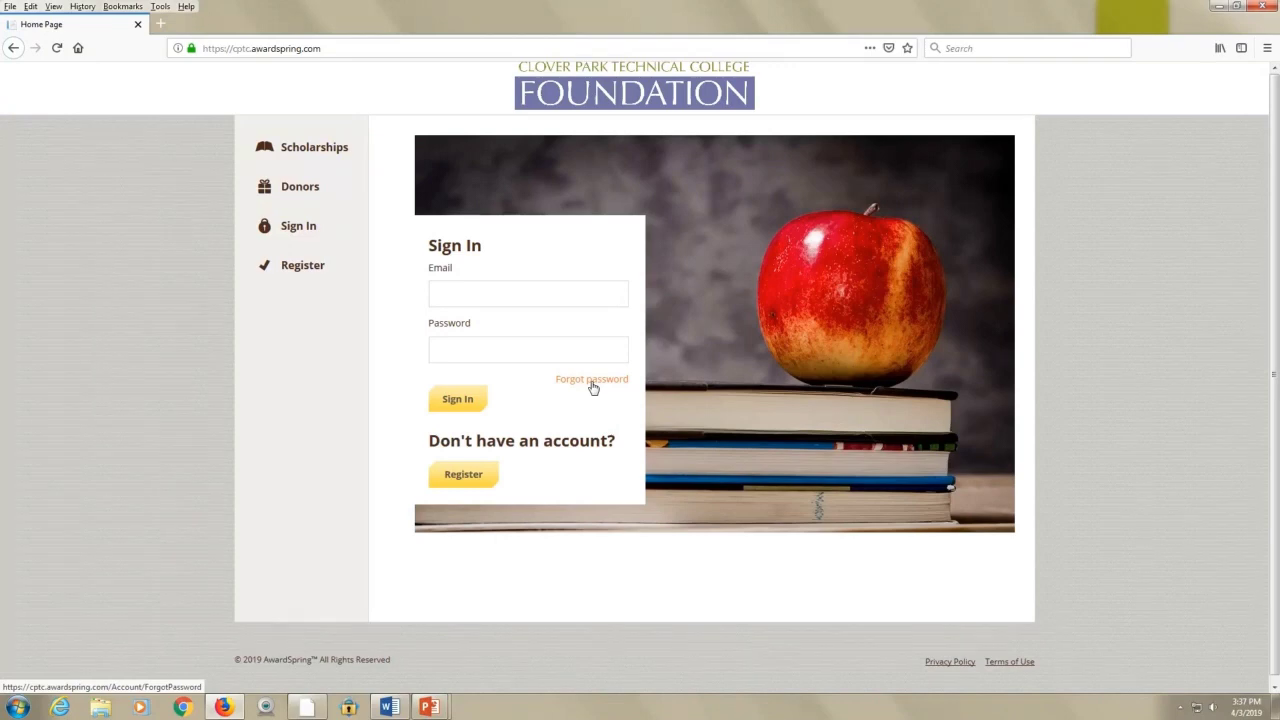
Start a new AwardSpring registration and enter the applicant's e-mail, first name and last name
click(458, 474)
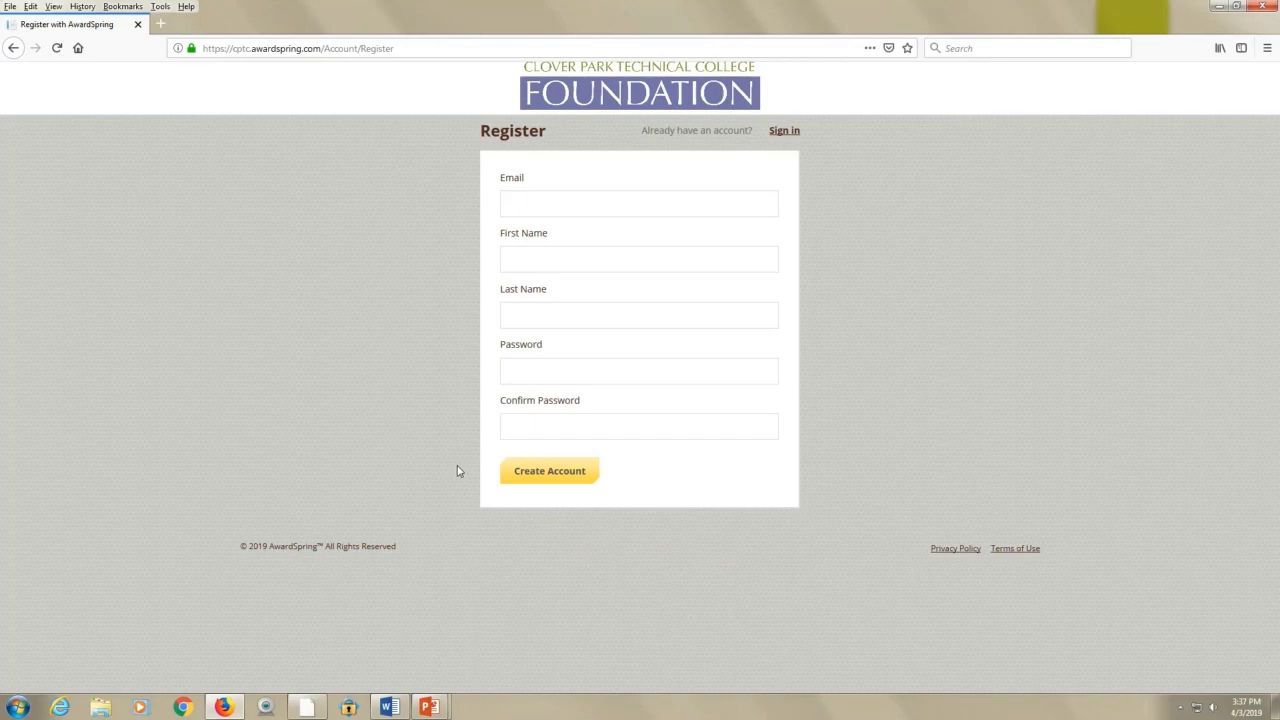
click(532, 214)
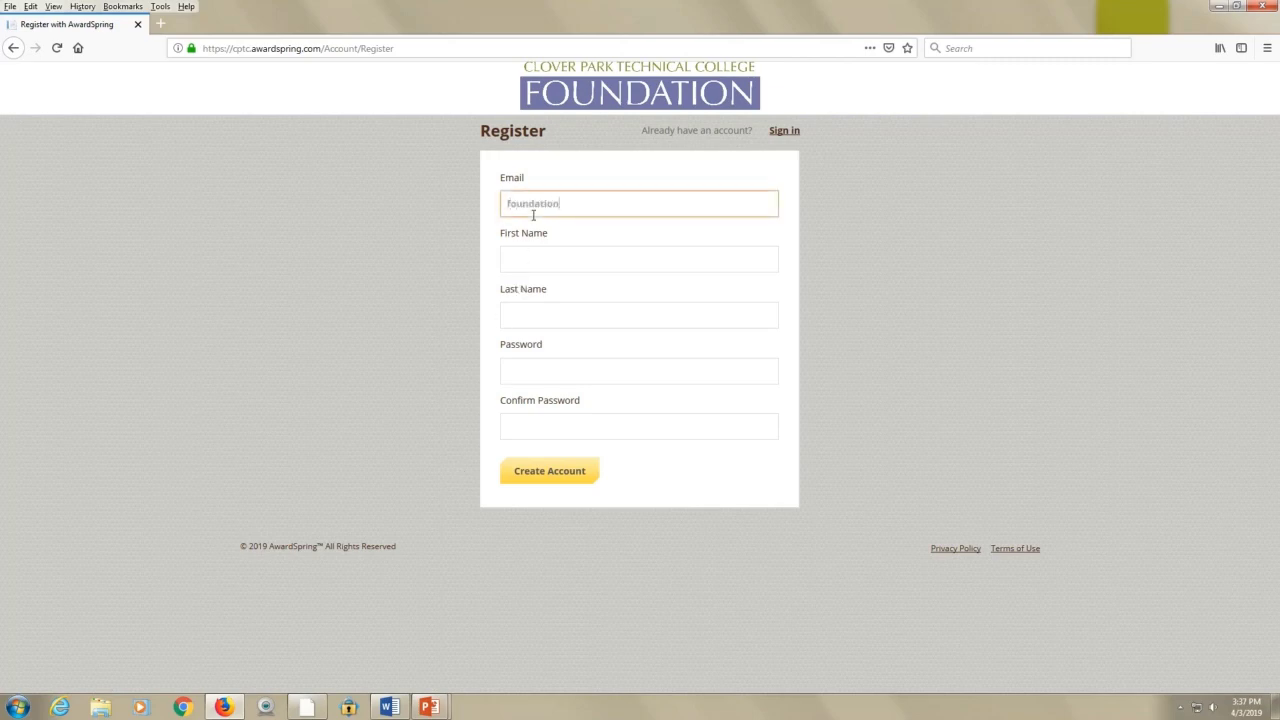
key(Tab)
text(Jane)
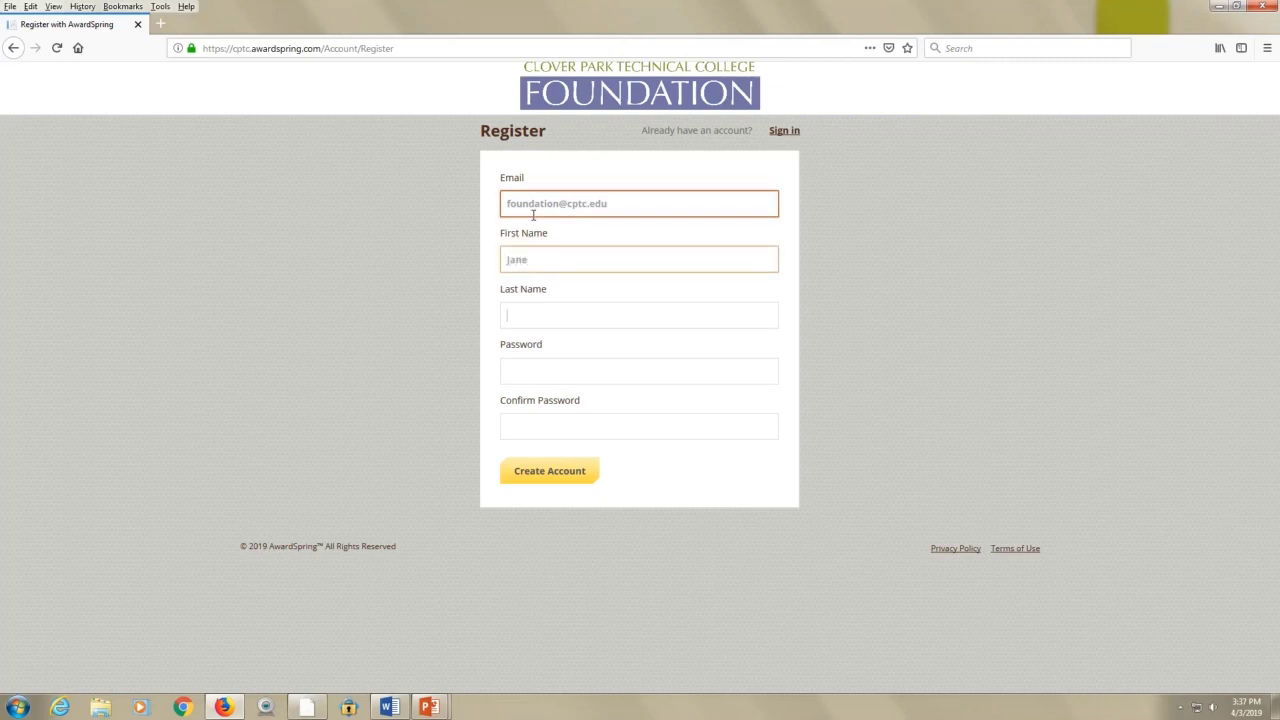
key(Tab)
text(Doe)
Enter the account password and type it again to confirm
key(Tab)
text(***)
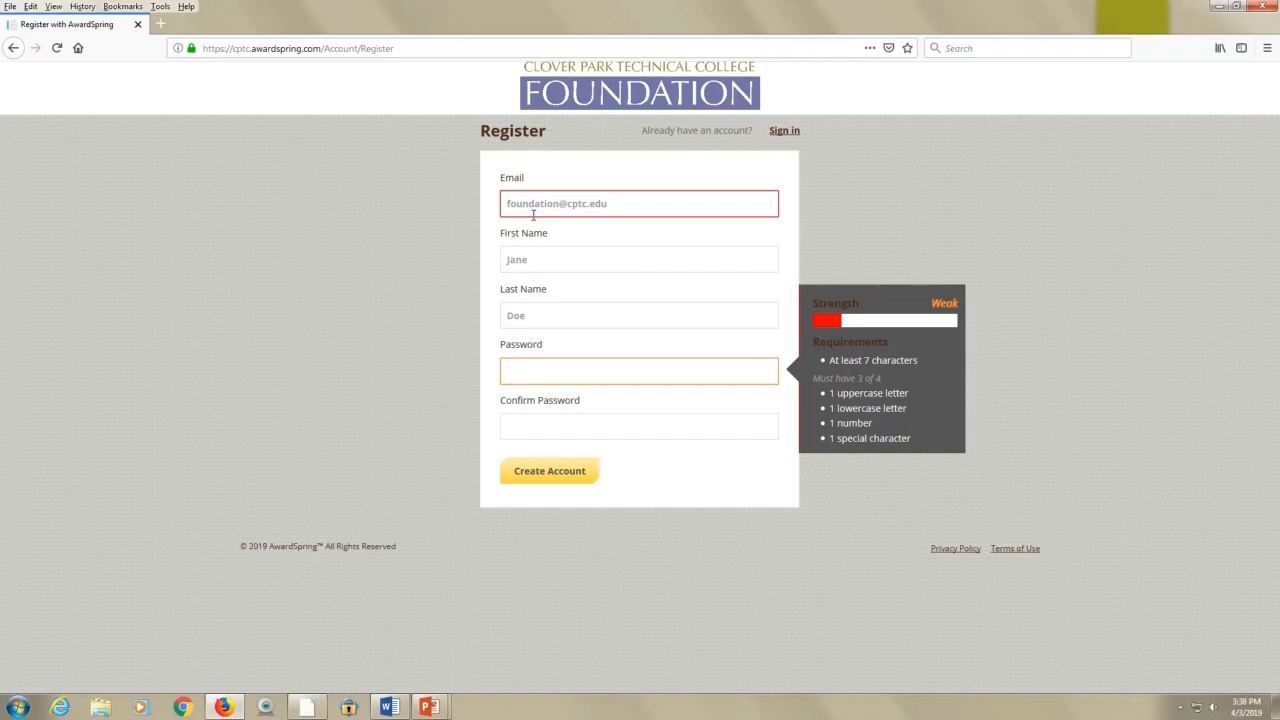
text(*****)
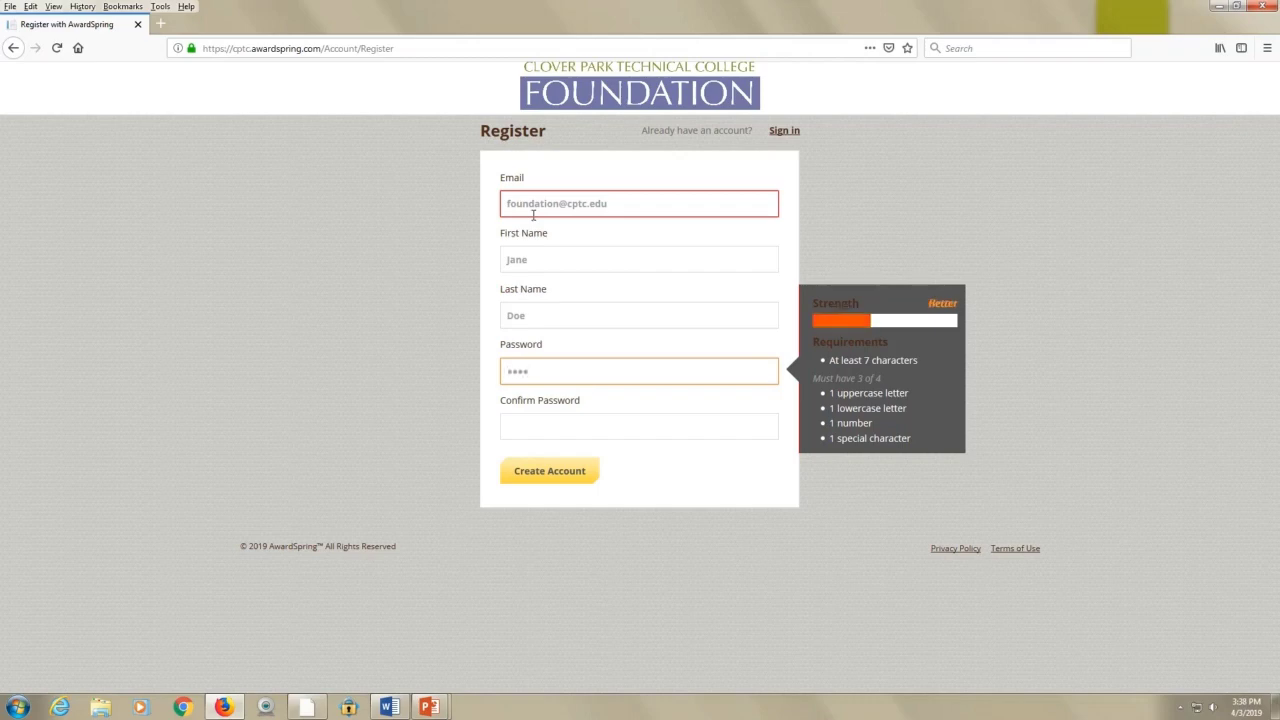
key(Tab)
text(*)
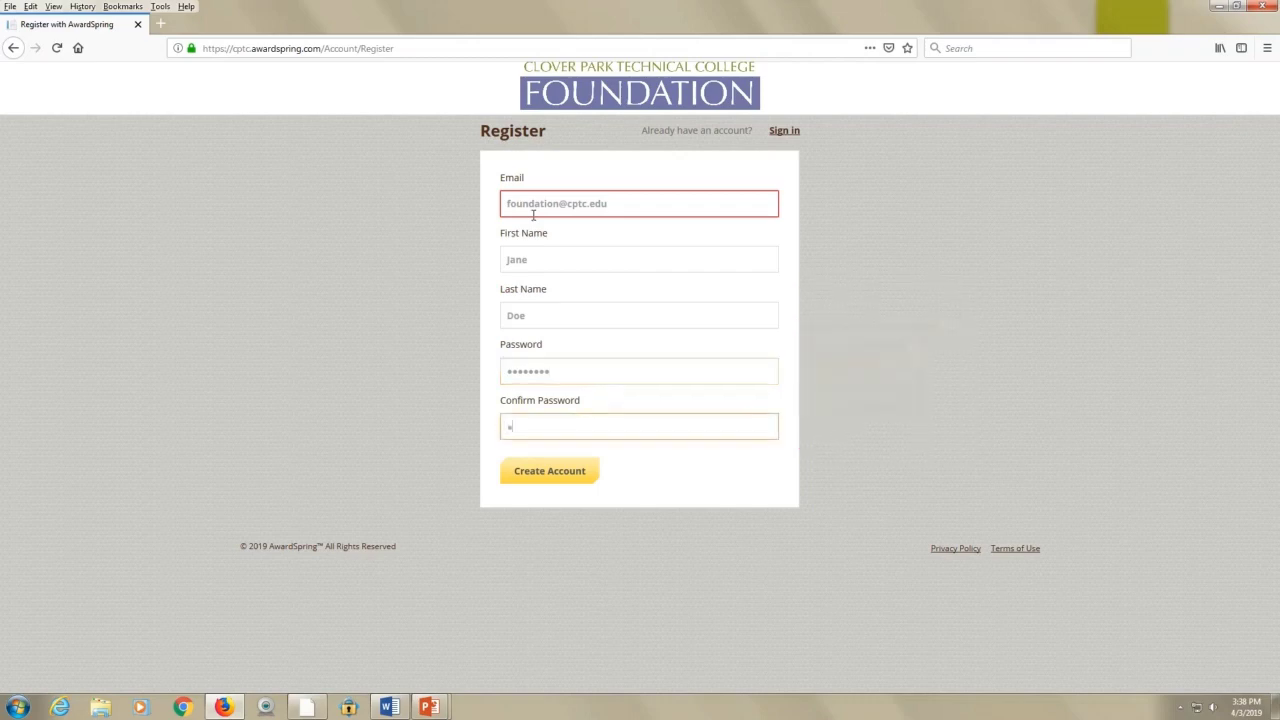
text(****)
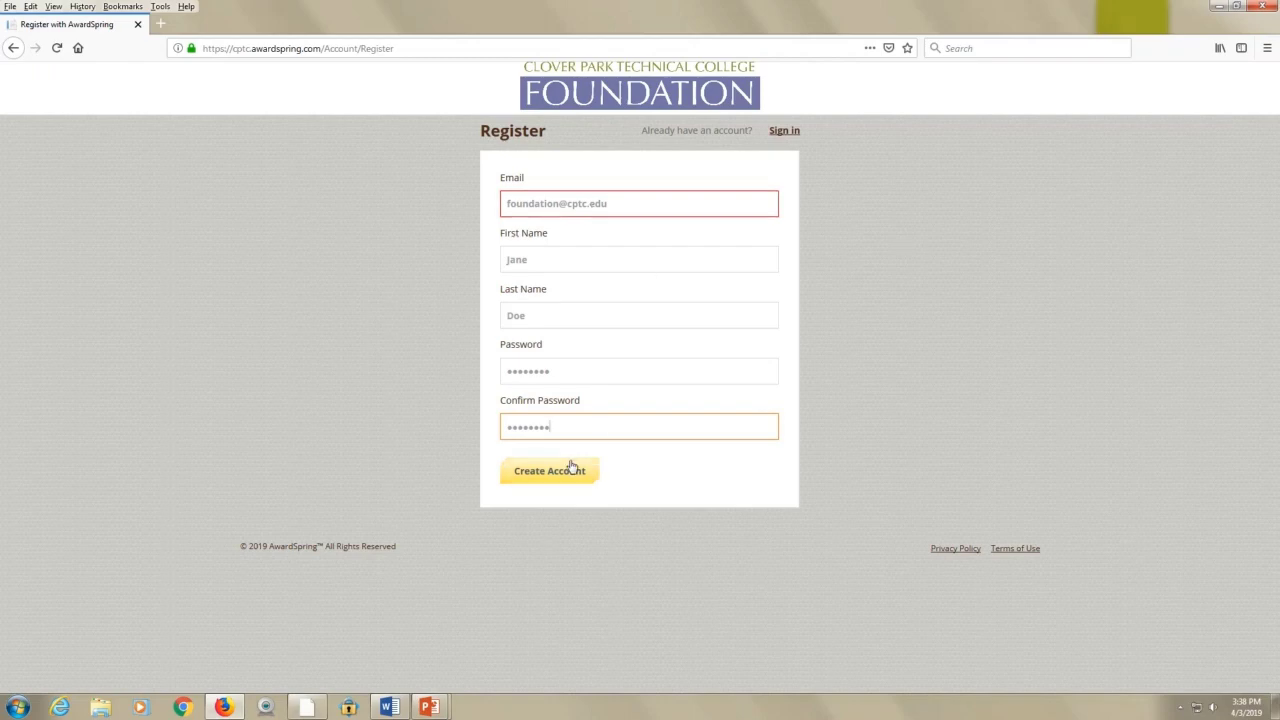
Create the account, decline saving the login in Firefox, and accept the Terms of Use and Privacy Policy
click(566, 476)
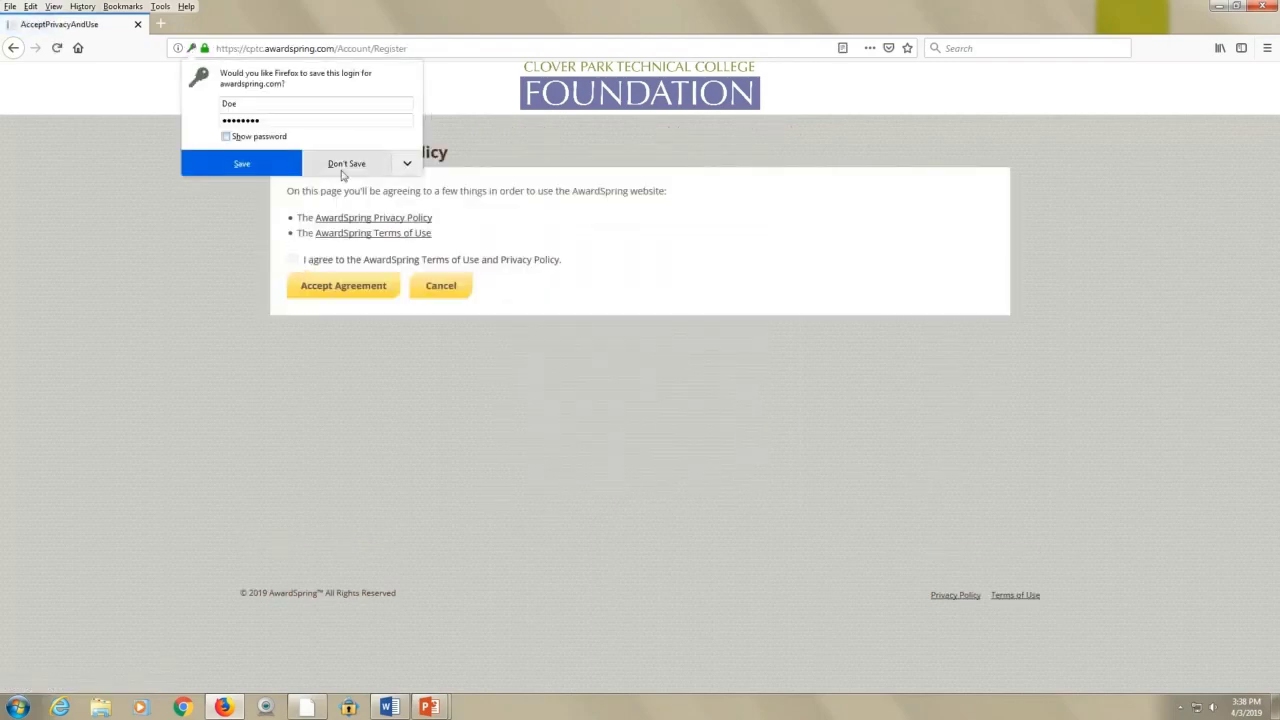
click(344, 165)
click(294, 261)
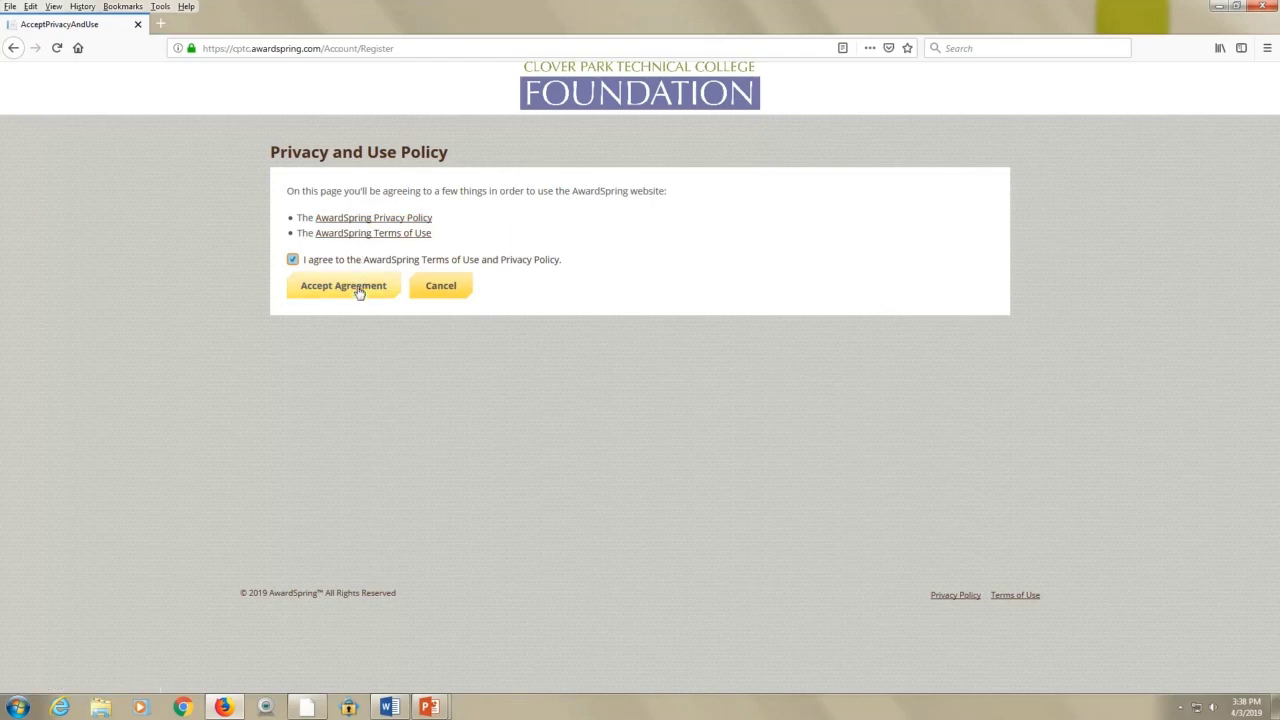
click(359, 291)
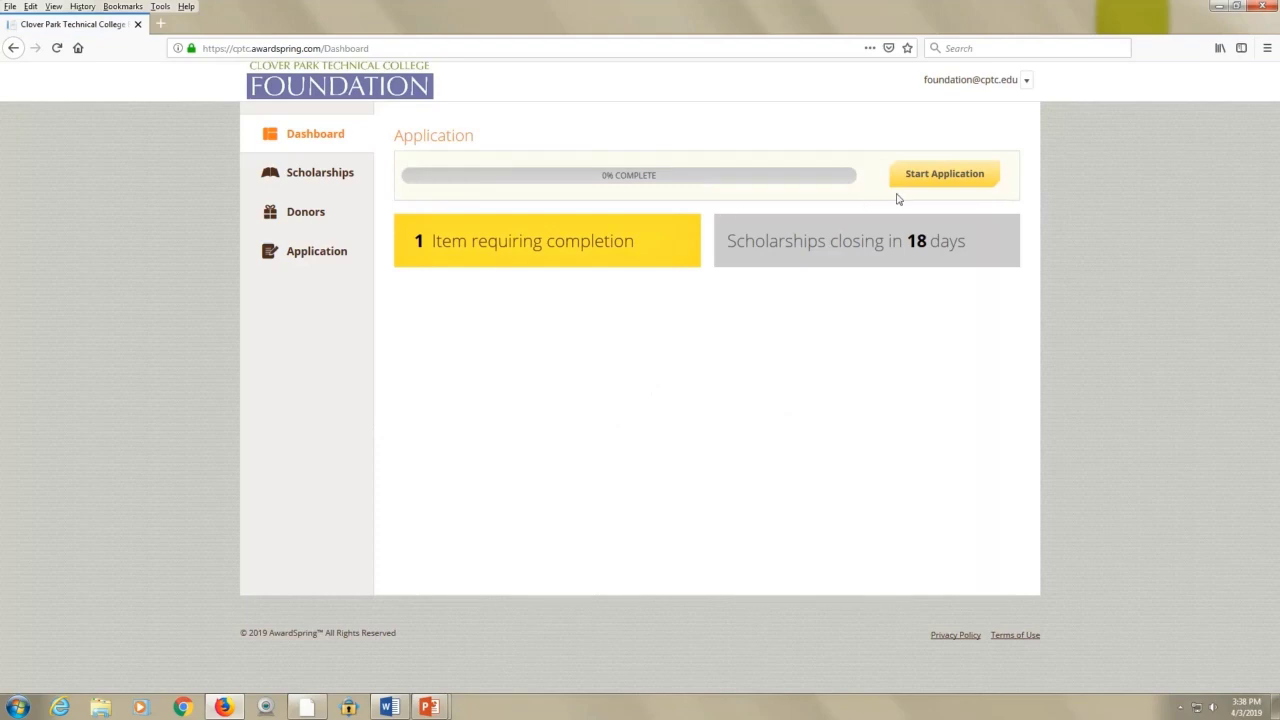
click(950, 178)
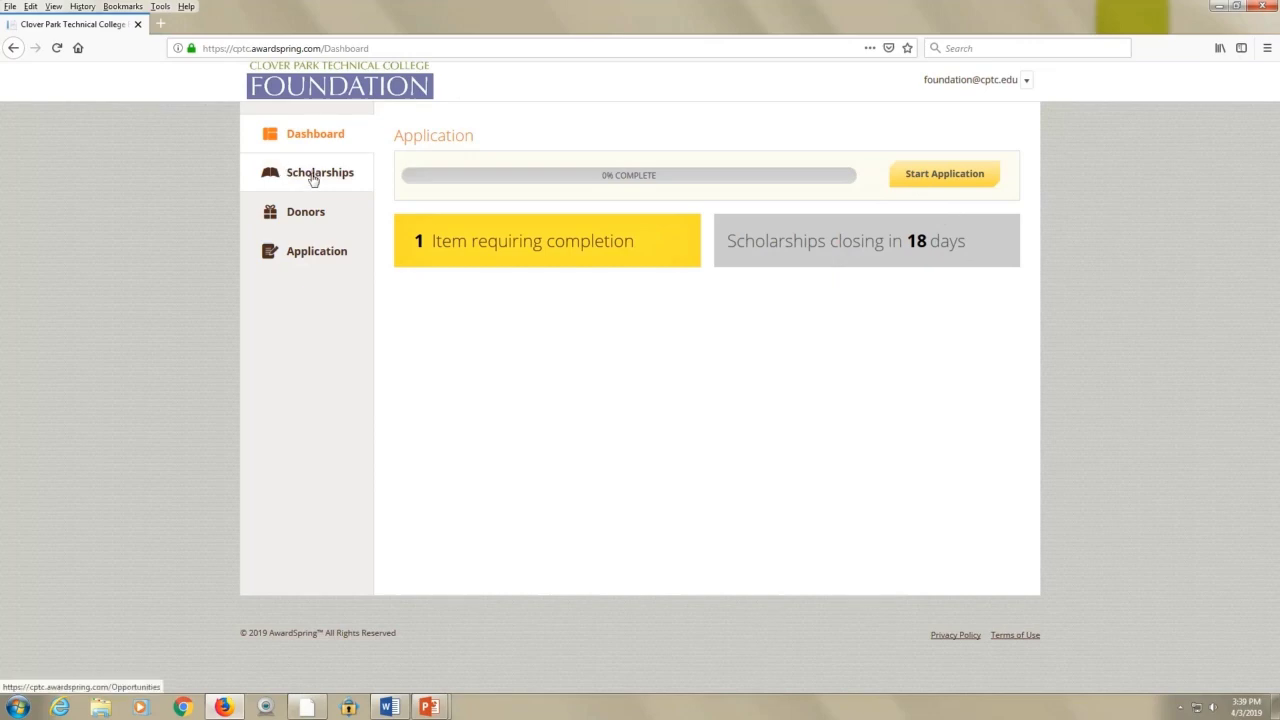
click(313, 178)
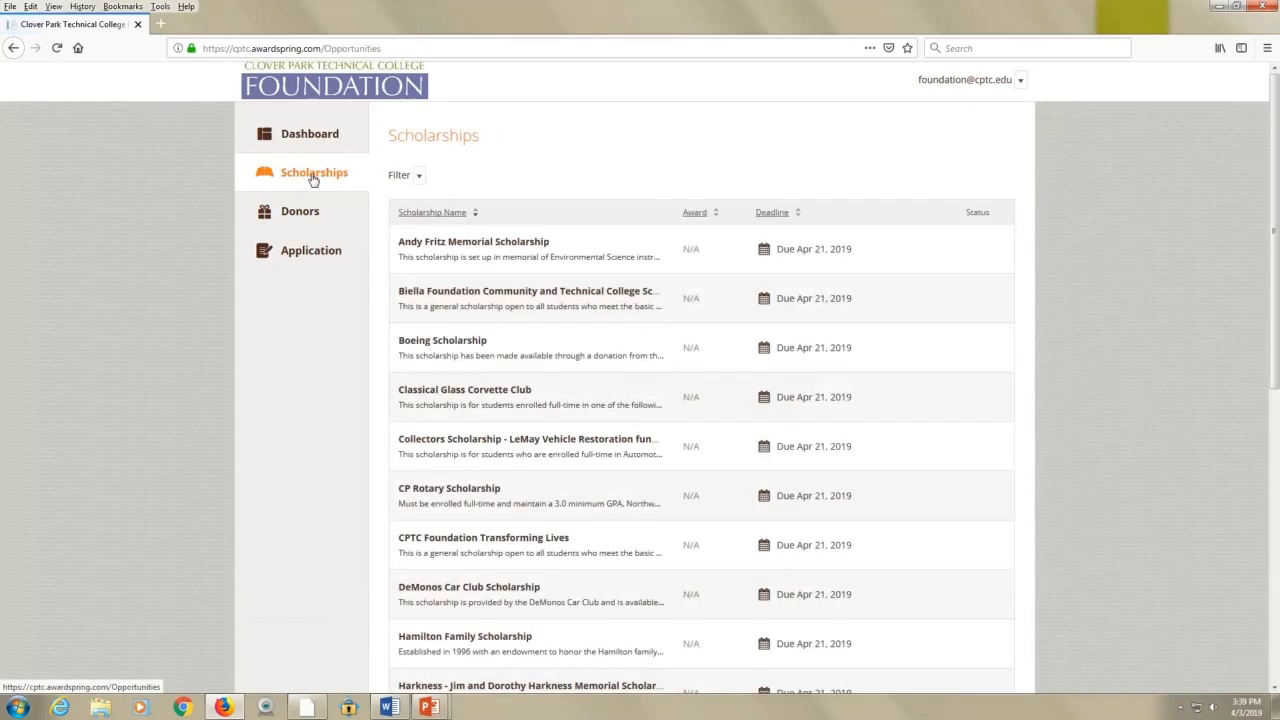
scroll(405, 250, down, 5)
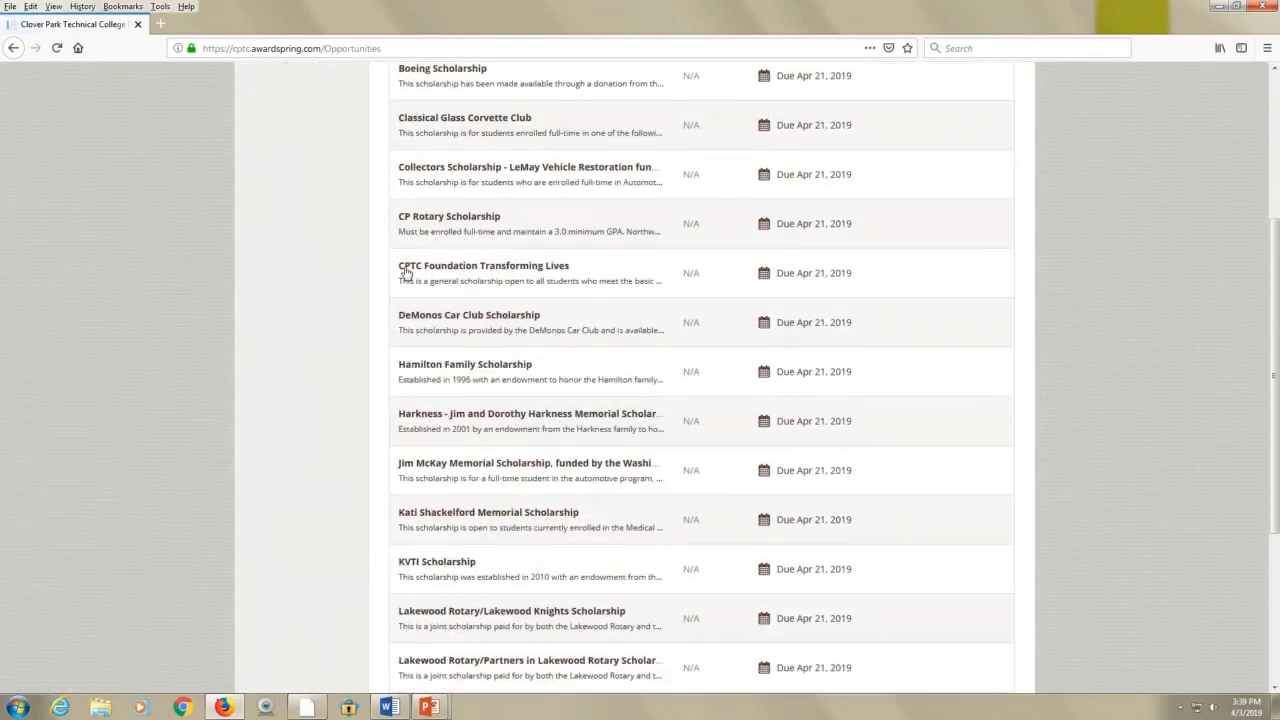
scroll(404, 273, down, 3)
scroll(380, 340, up, 5)
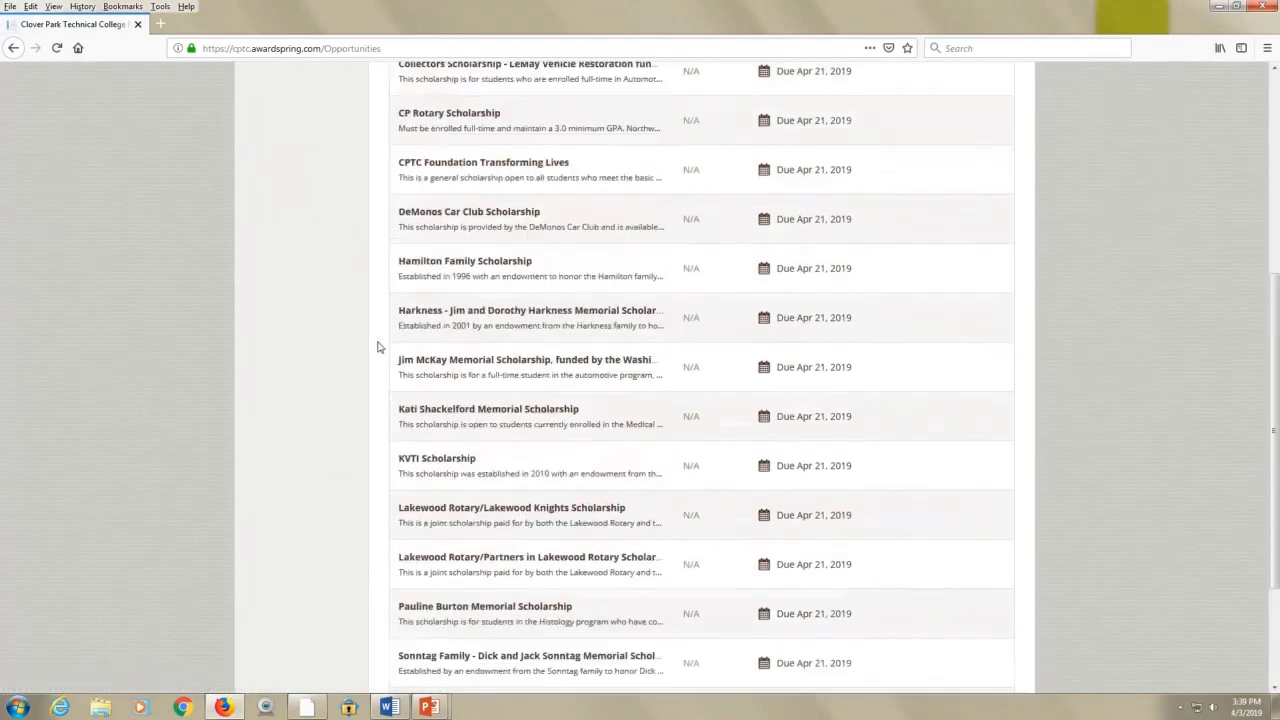
scroll(378, 345, up, 4)
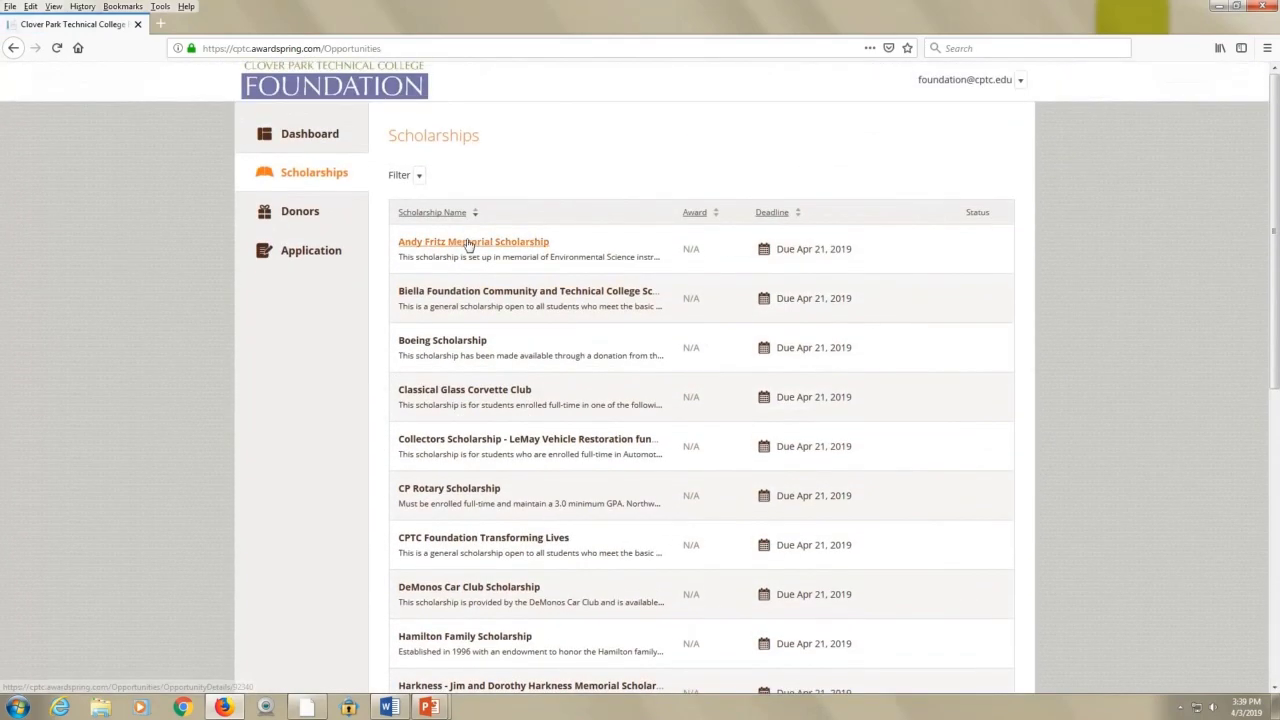
click(465, 243)
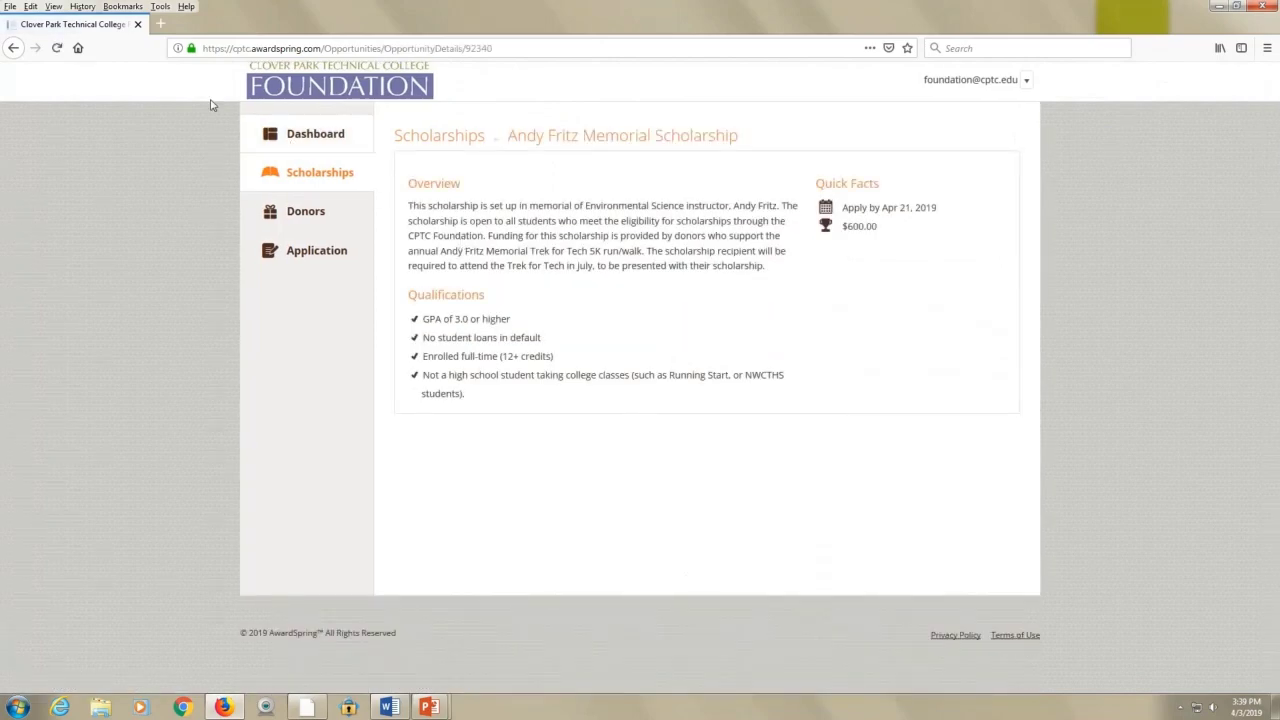
click(12, 48)
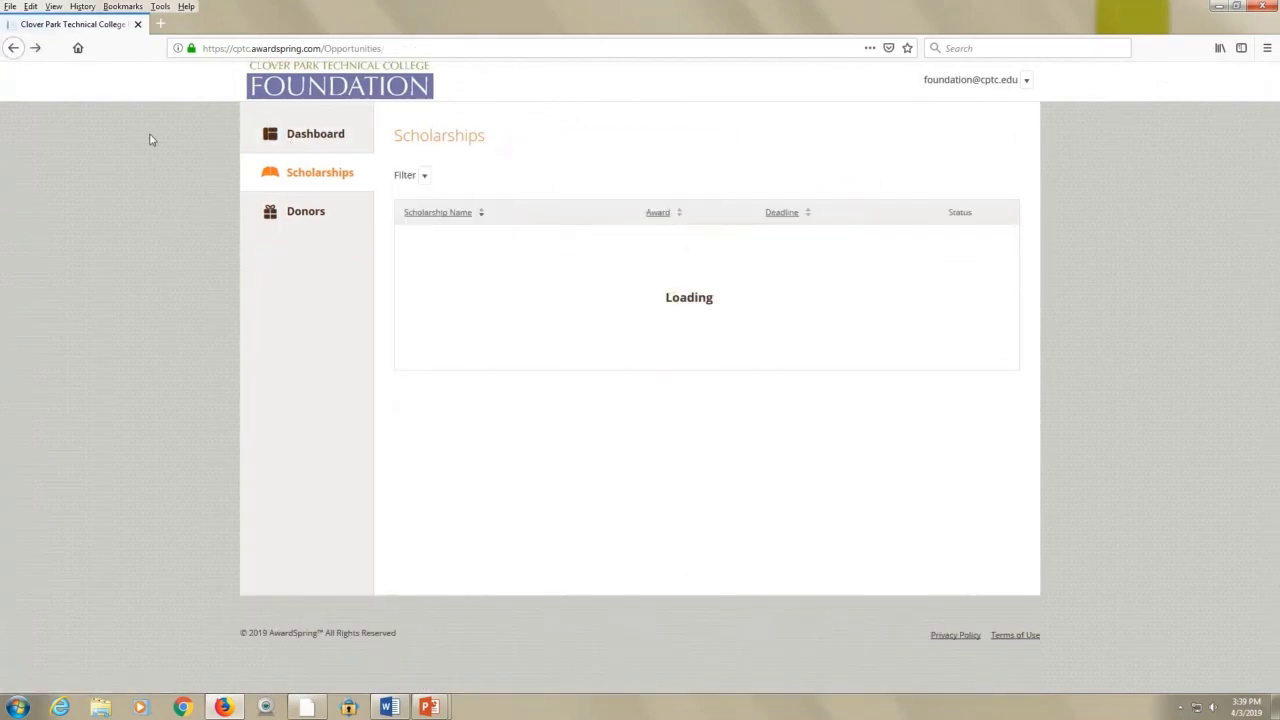
click(305, 224)
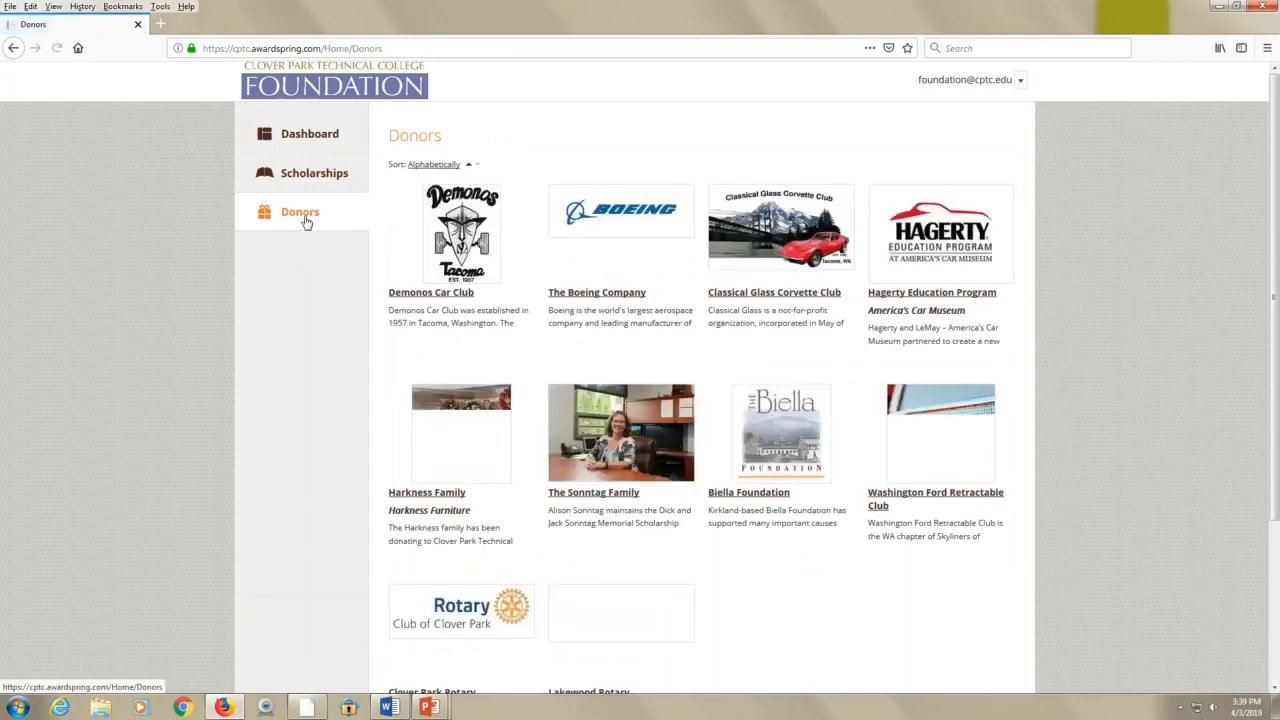
scroll(622, 322, down, 3)
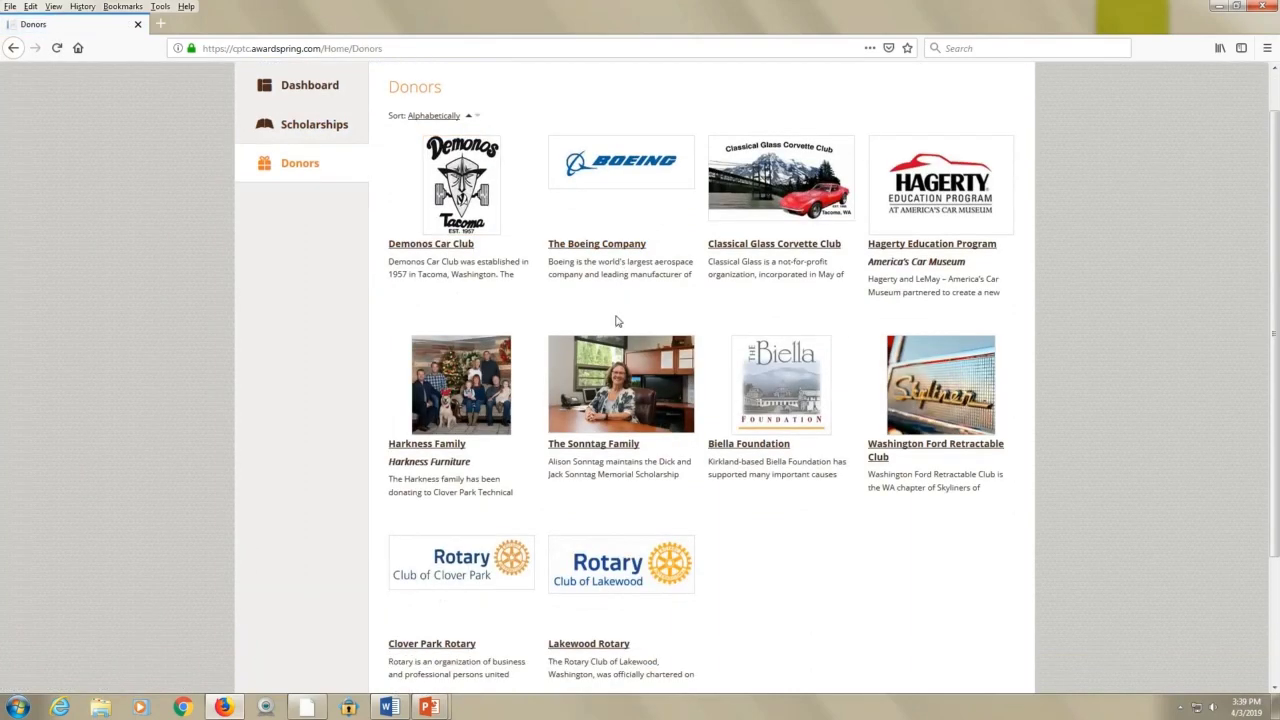
scroll(618, 330, up, 3)
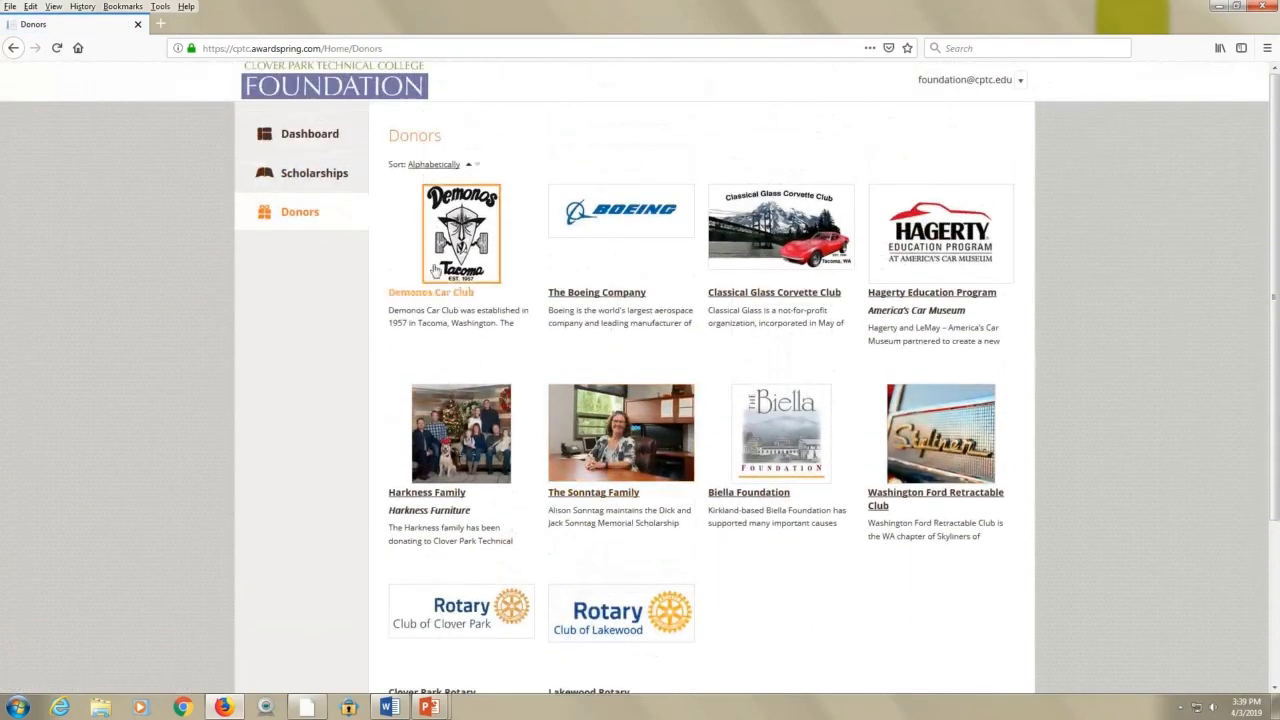
click(304, 136)
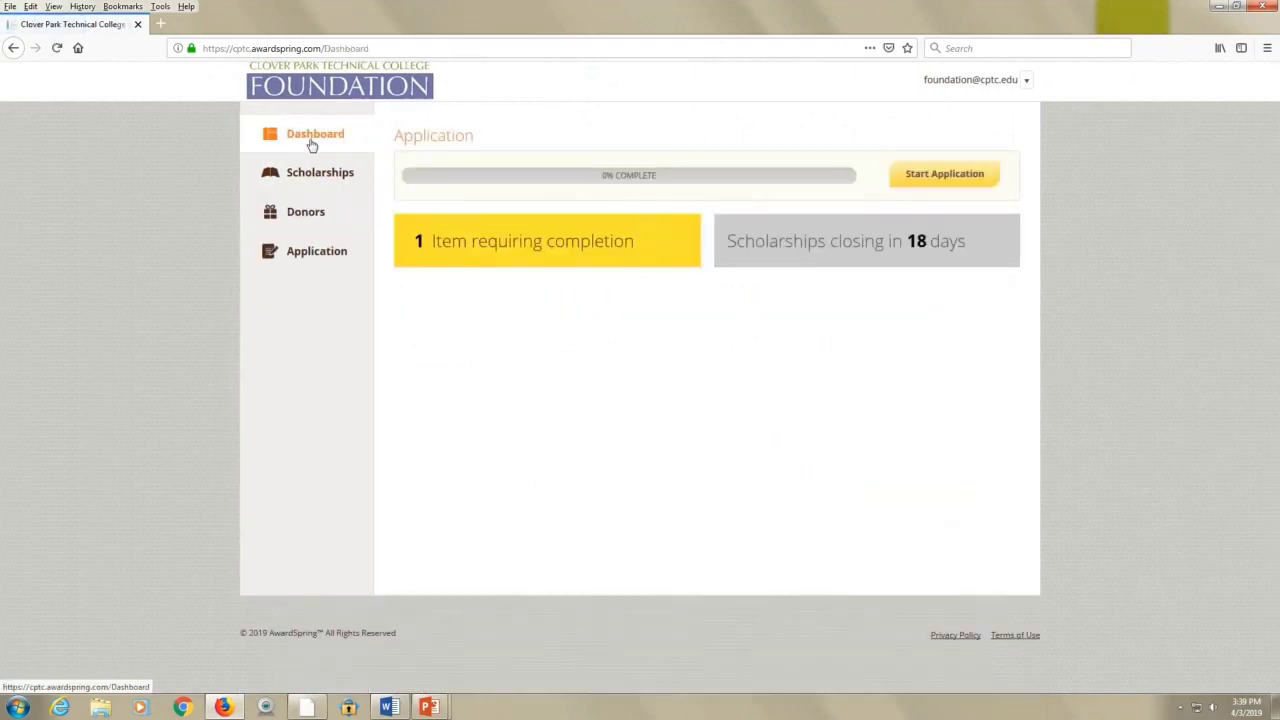
Start the scholarship application, read through its instructions, and continue to Contact Information
click(937, 176)
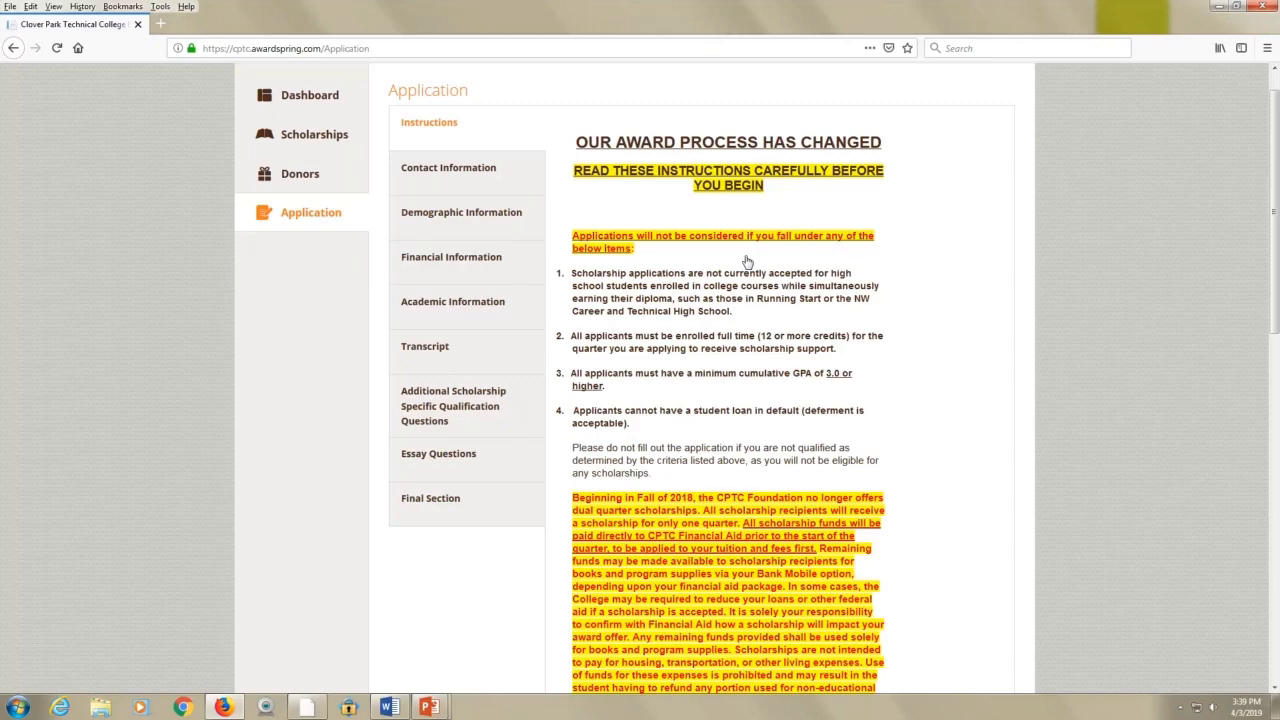
scroll(746, 262, down, 5)
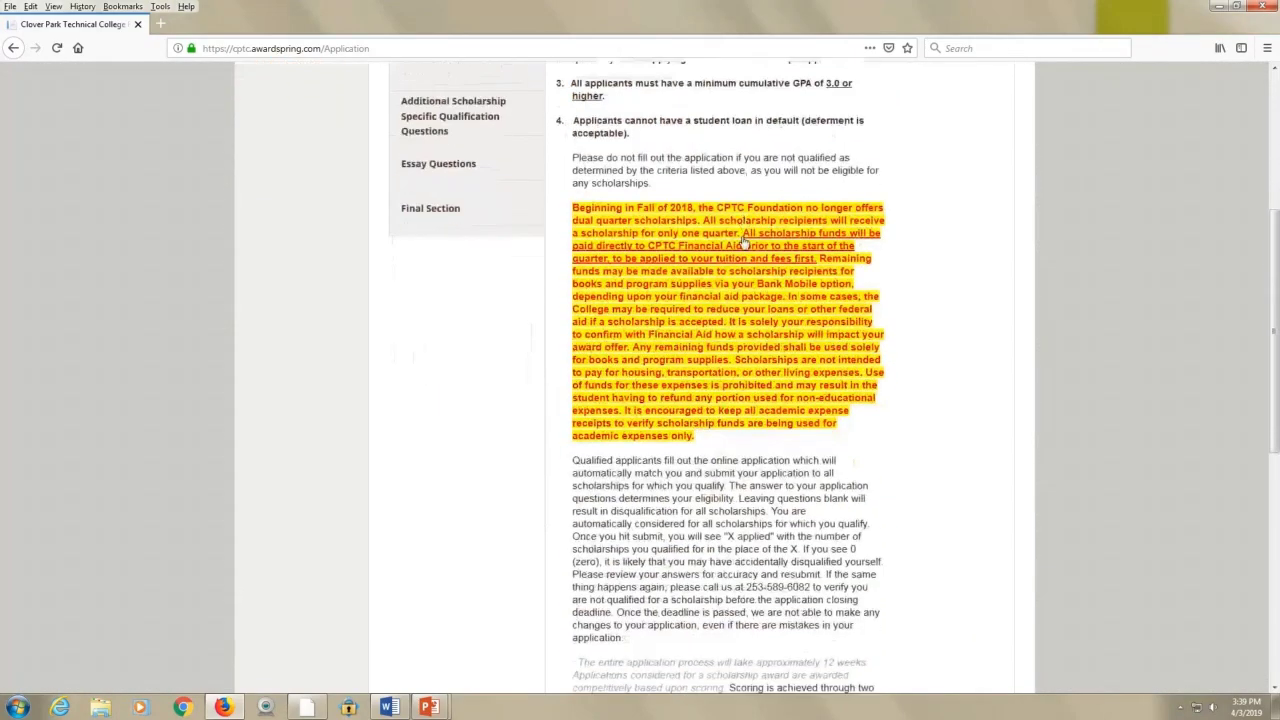
scroll(745, 243, down, 6)
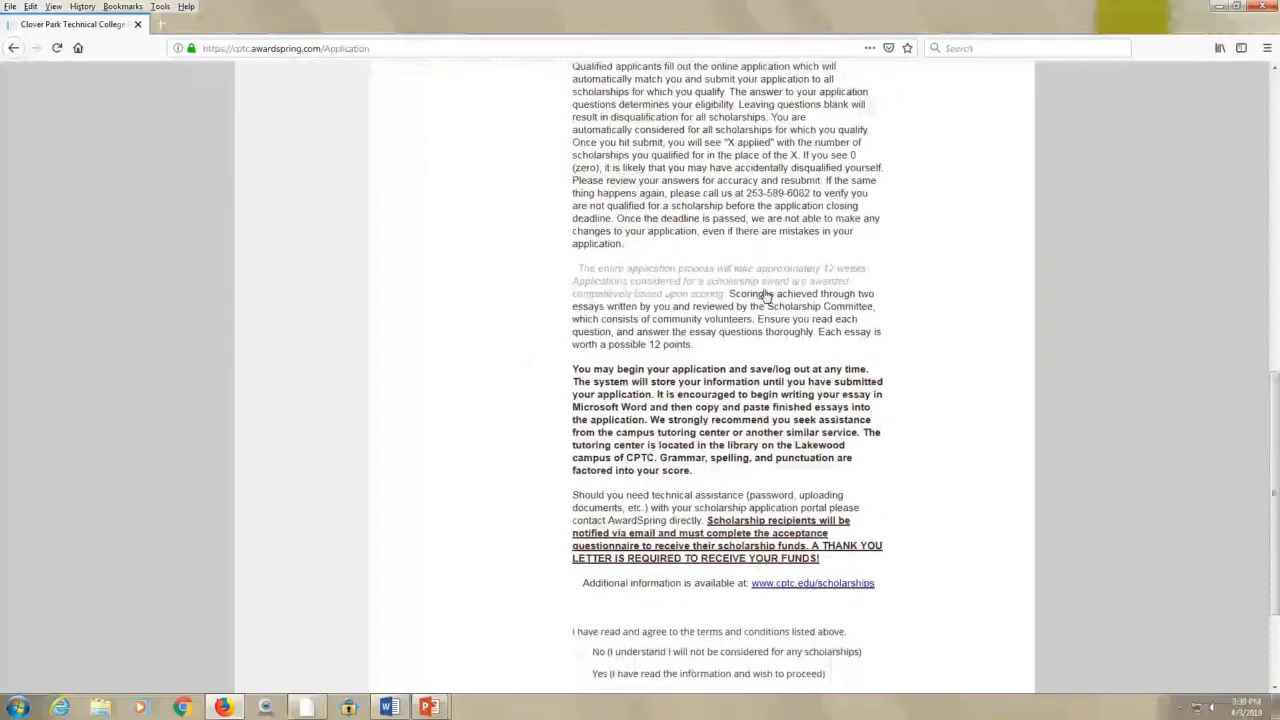
scroll(765, 295, down, 2)
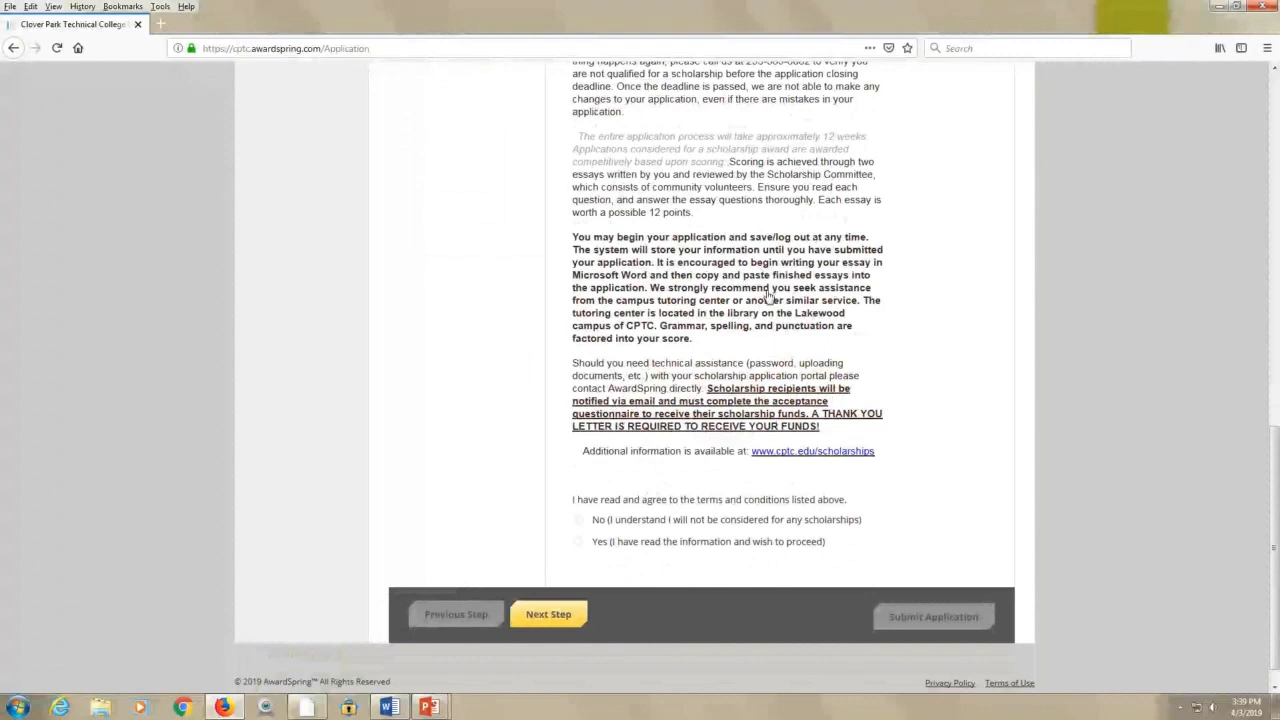
scroll(882, 368, down, 1)
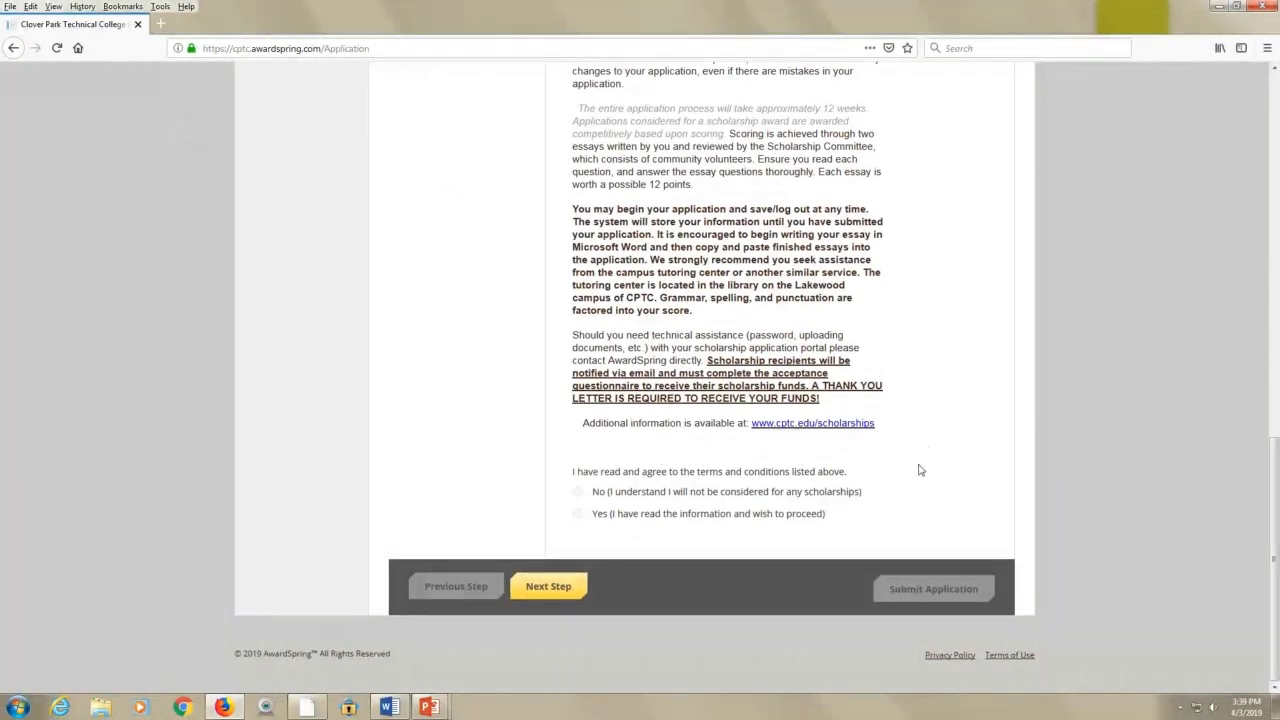
scroll(823, 520, up, 3)
scroll(757, 514, up, 14)
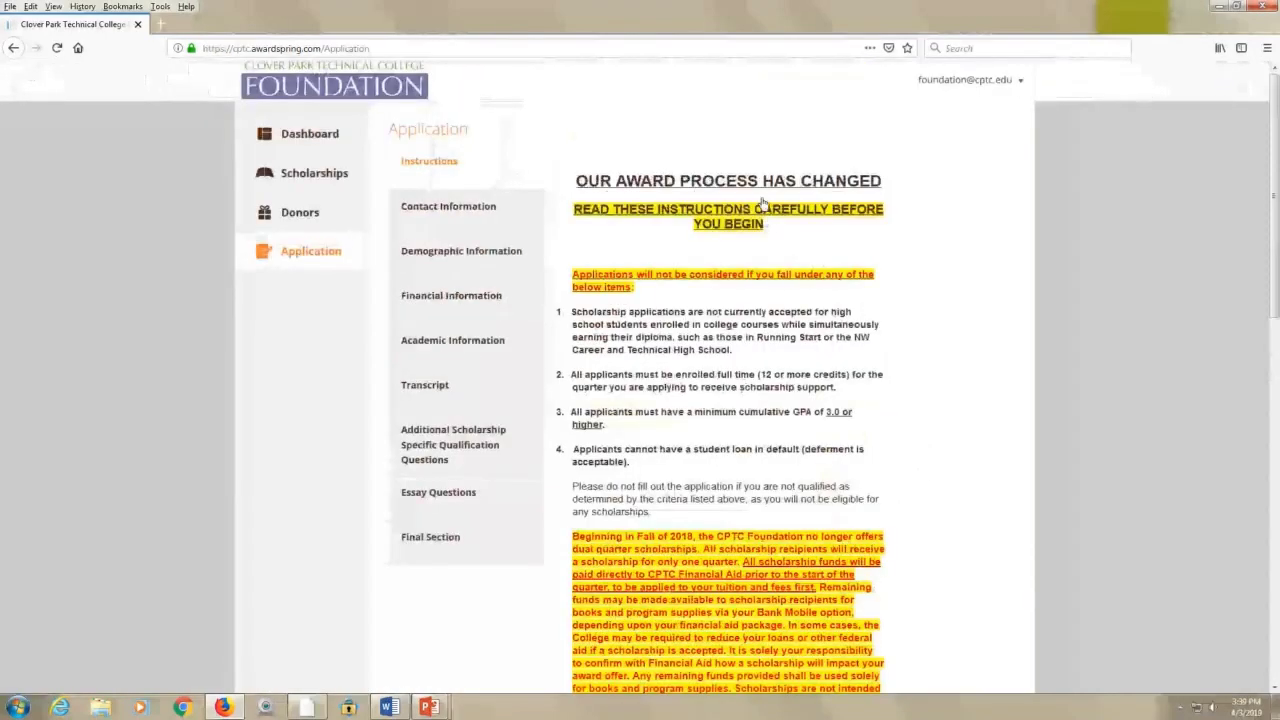
scroll(777, 370, down, 16)
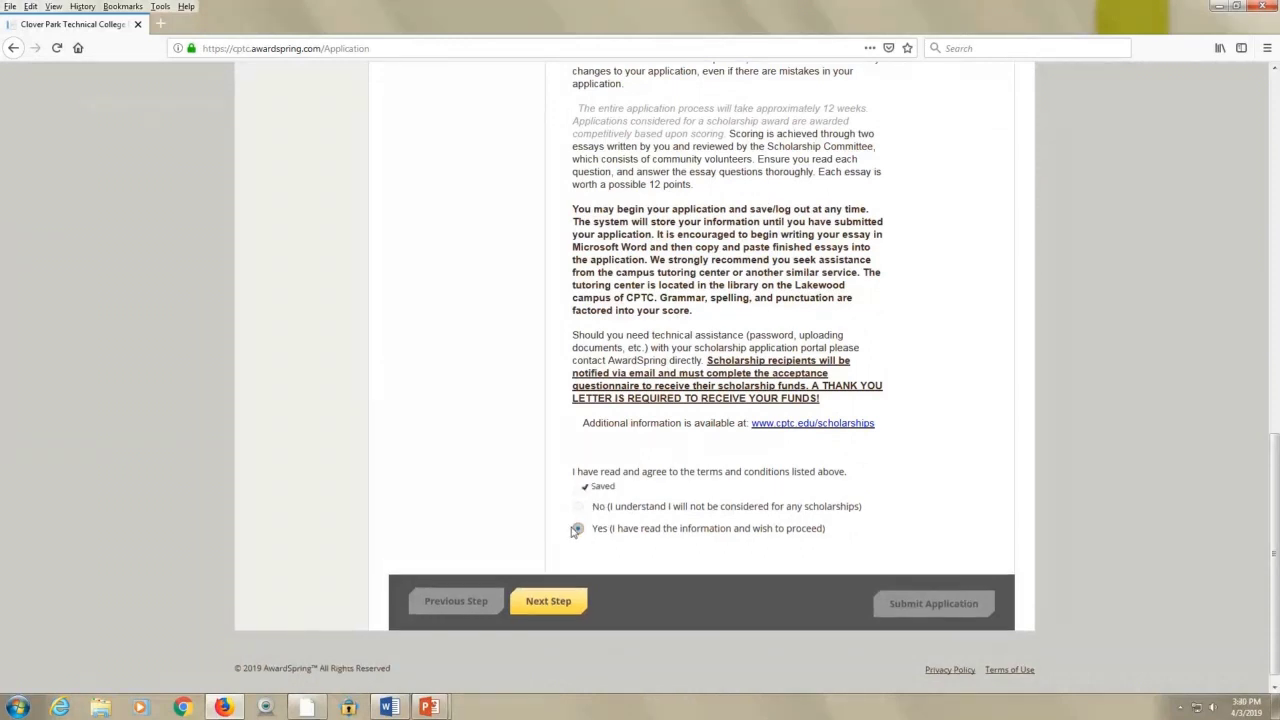
click(549, 604)
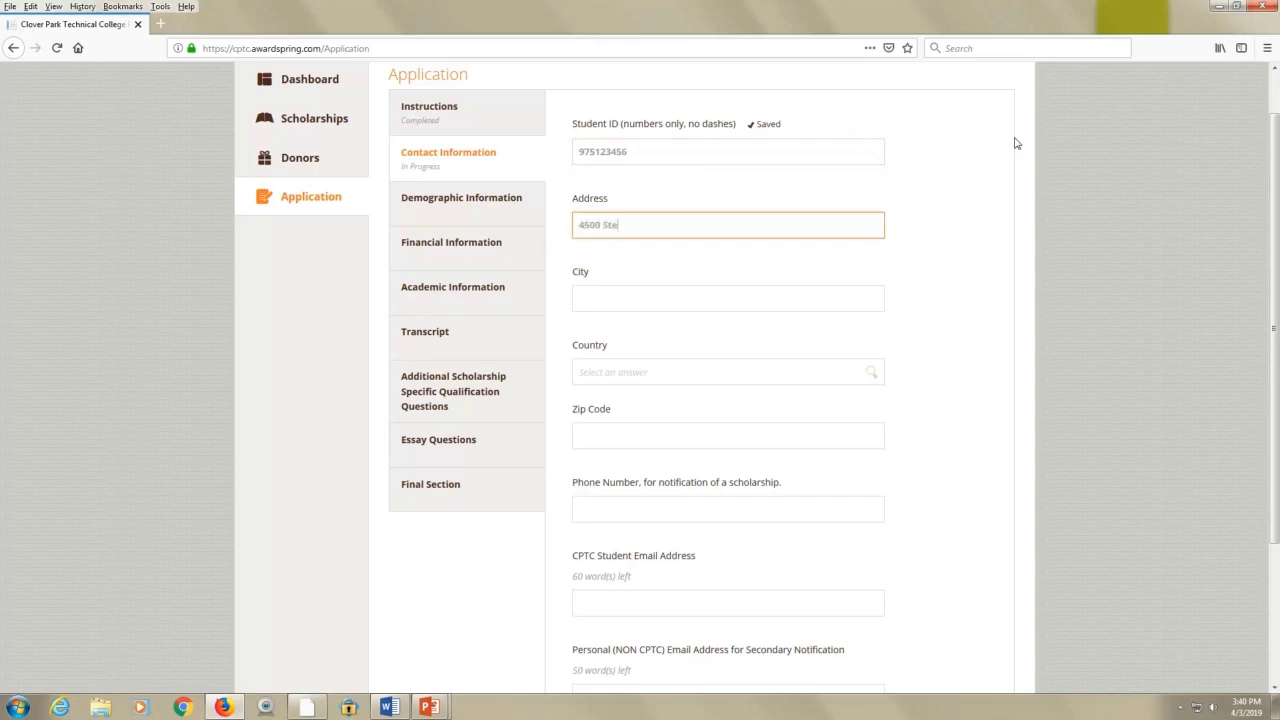
Finish the street address and city, set country United States and state Washington, and enter the ZIP code
text(m Blvd. SW)
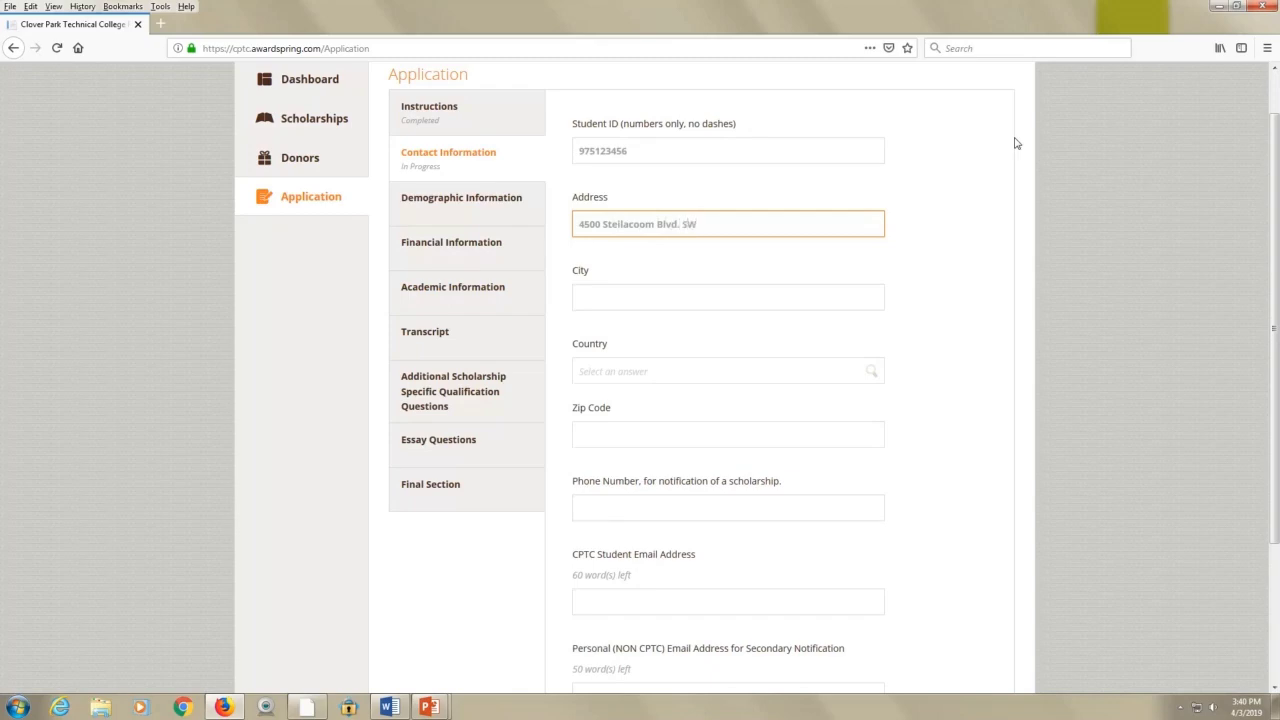
key(Tab)
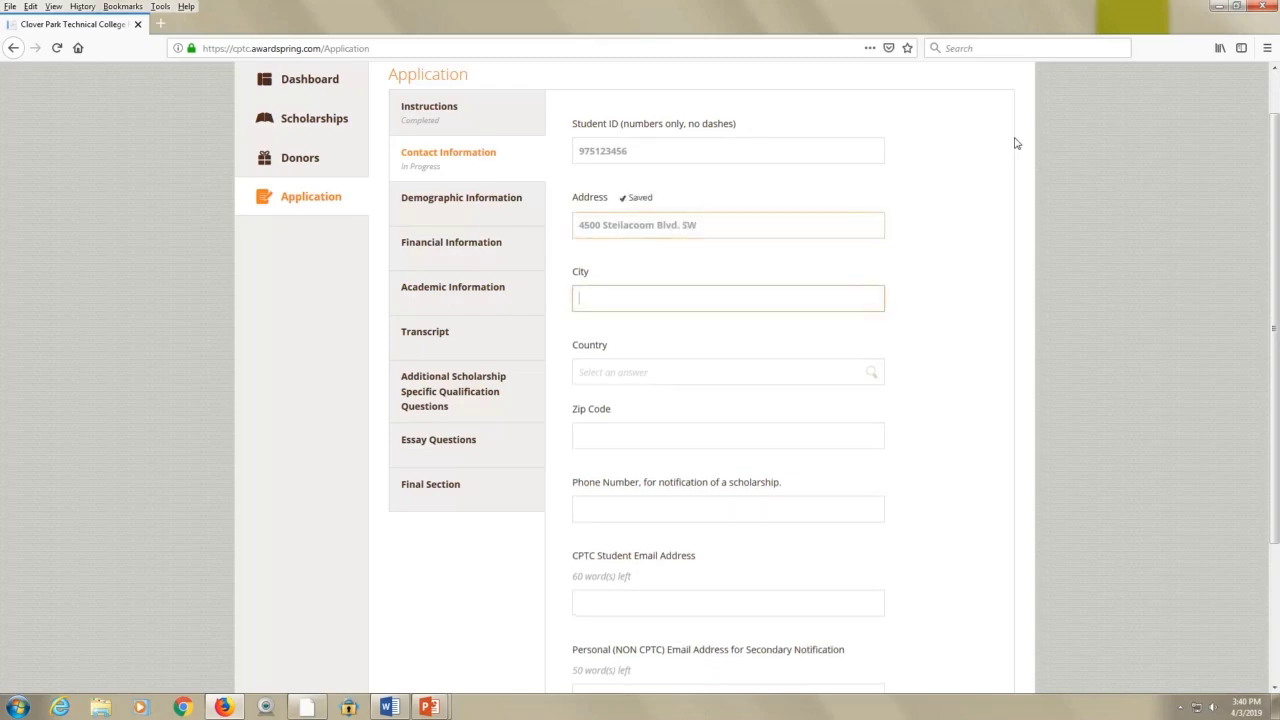
key(Tab)
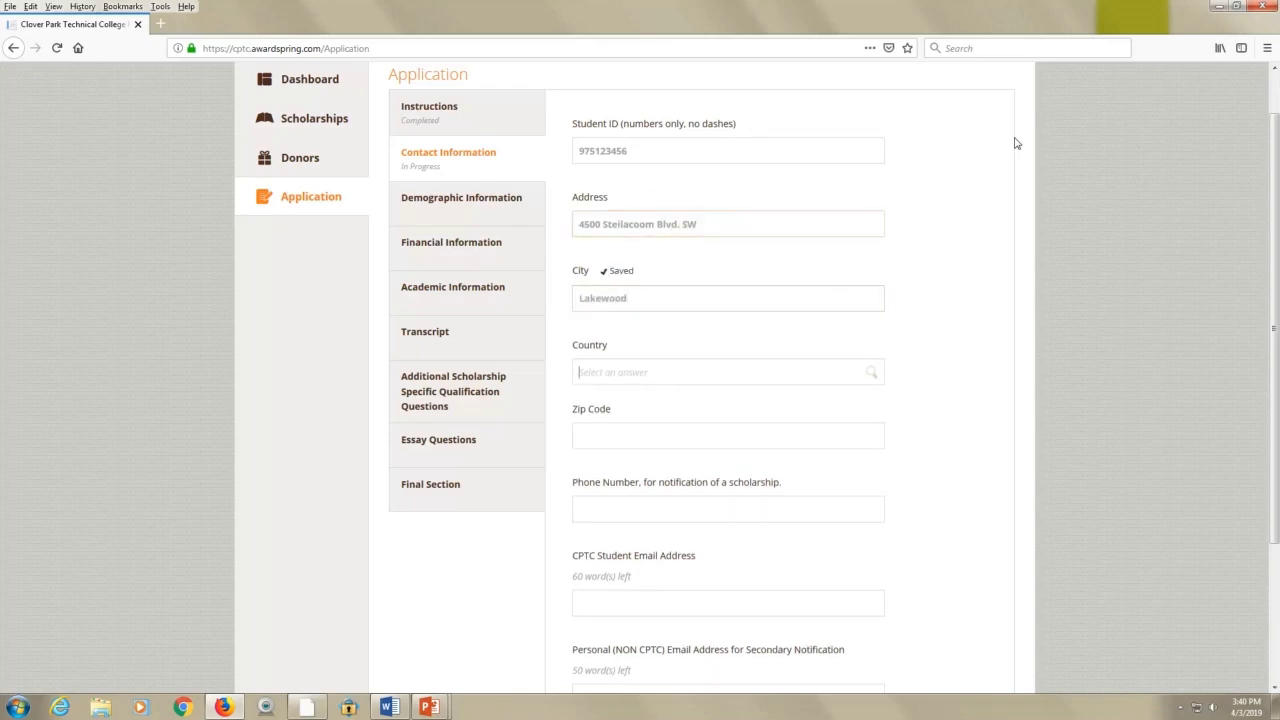
text(U)
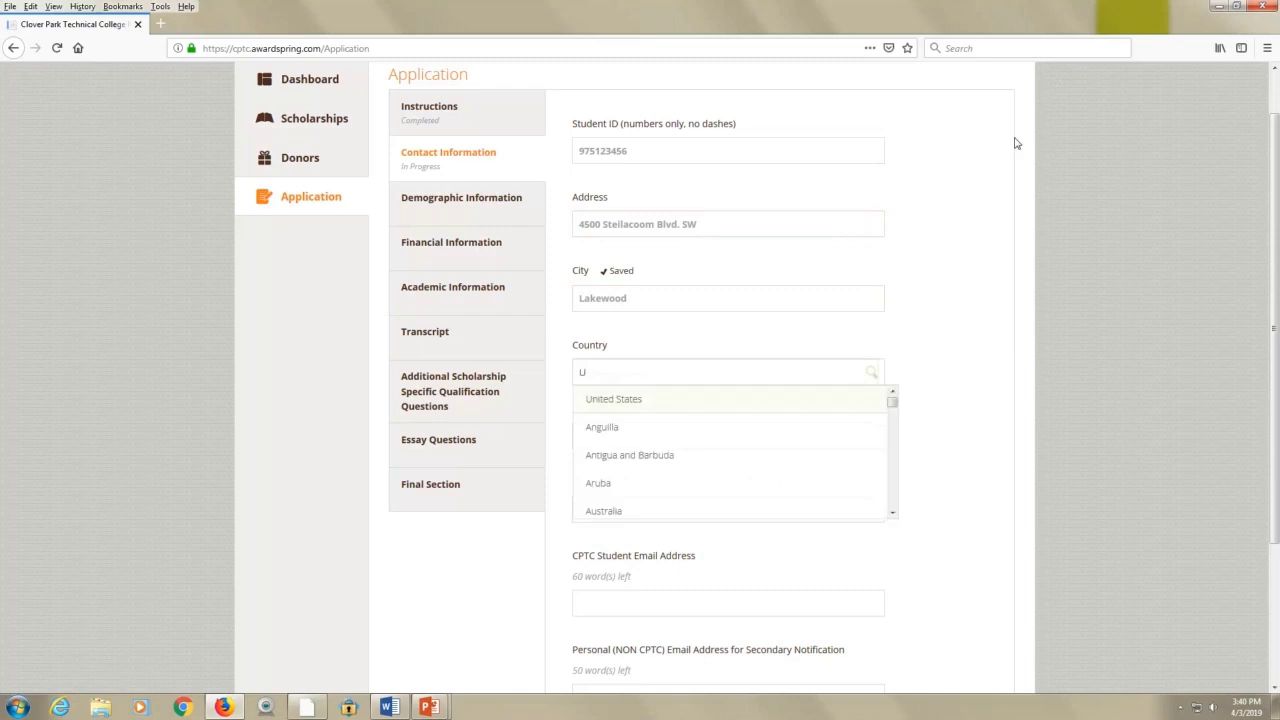
click(630, 399)
click(617, 438)
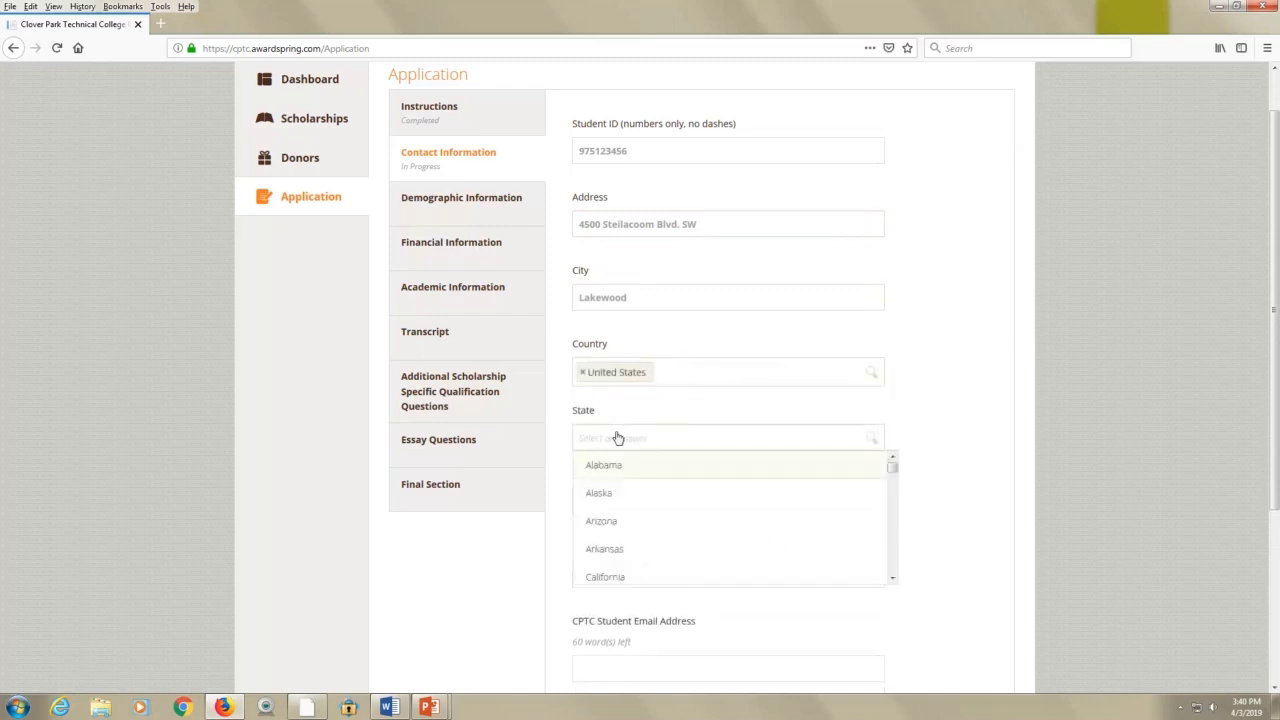
text(Wa)
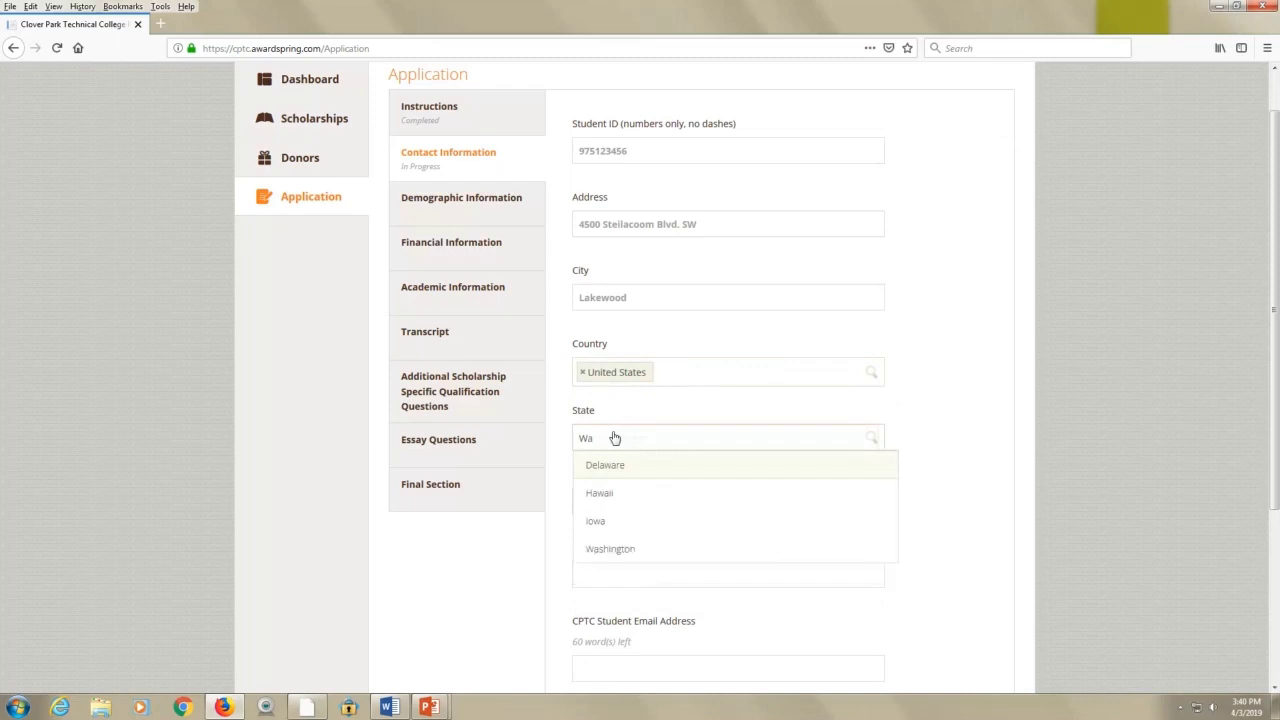
click(617, 548)
click(623, 508)
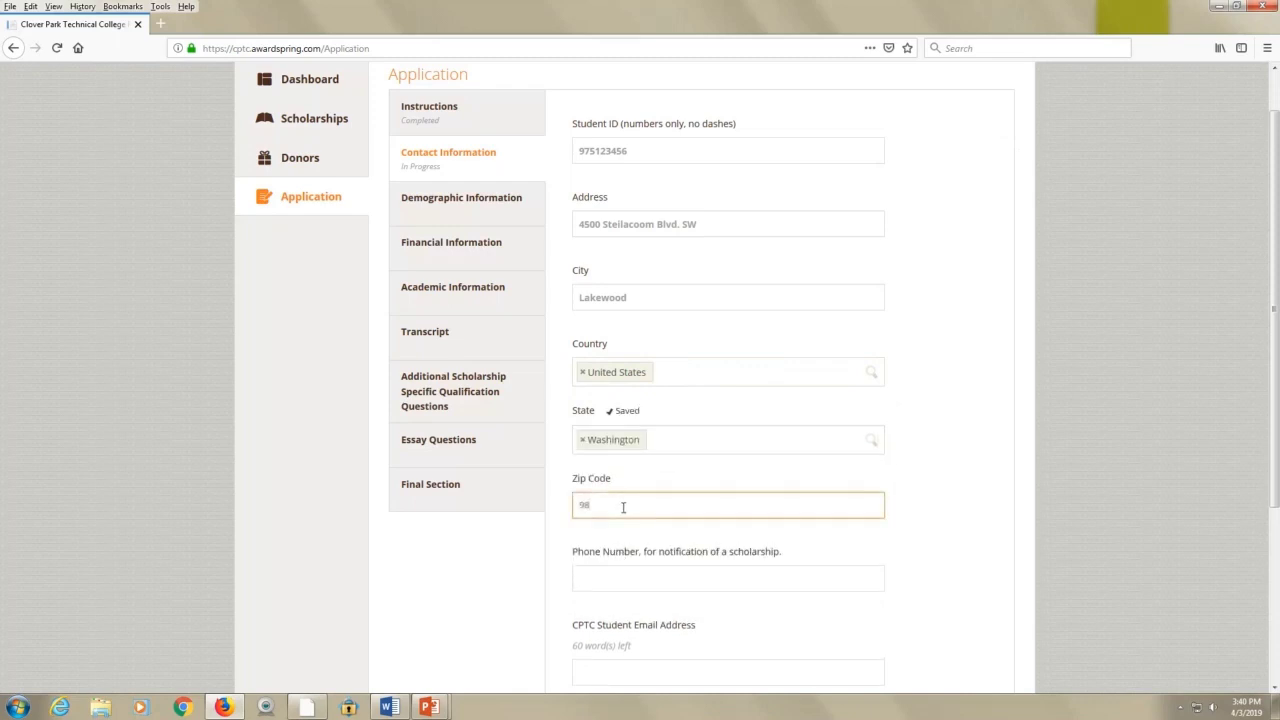
text(98499)
key(Tab)
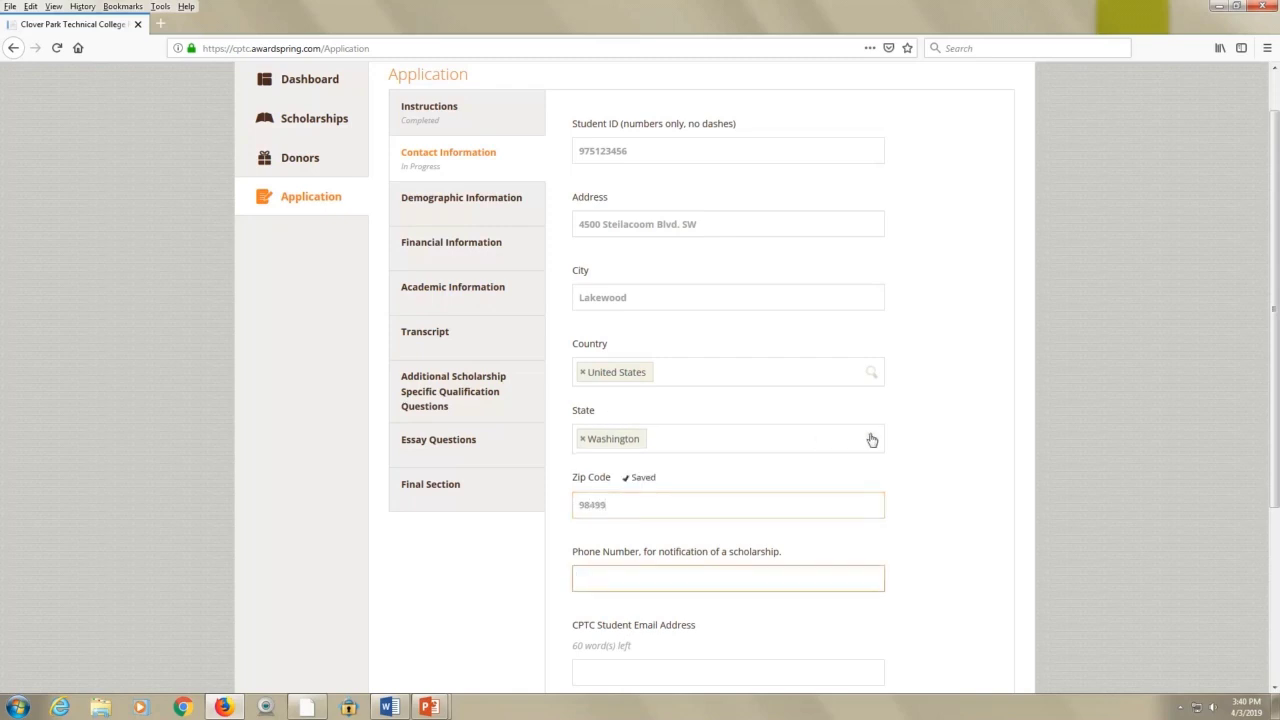
scroll(871, 437, down, 3)
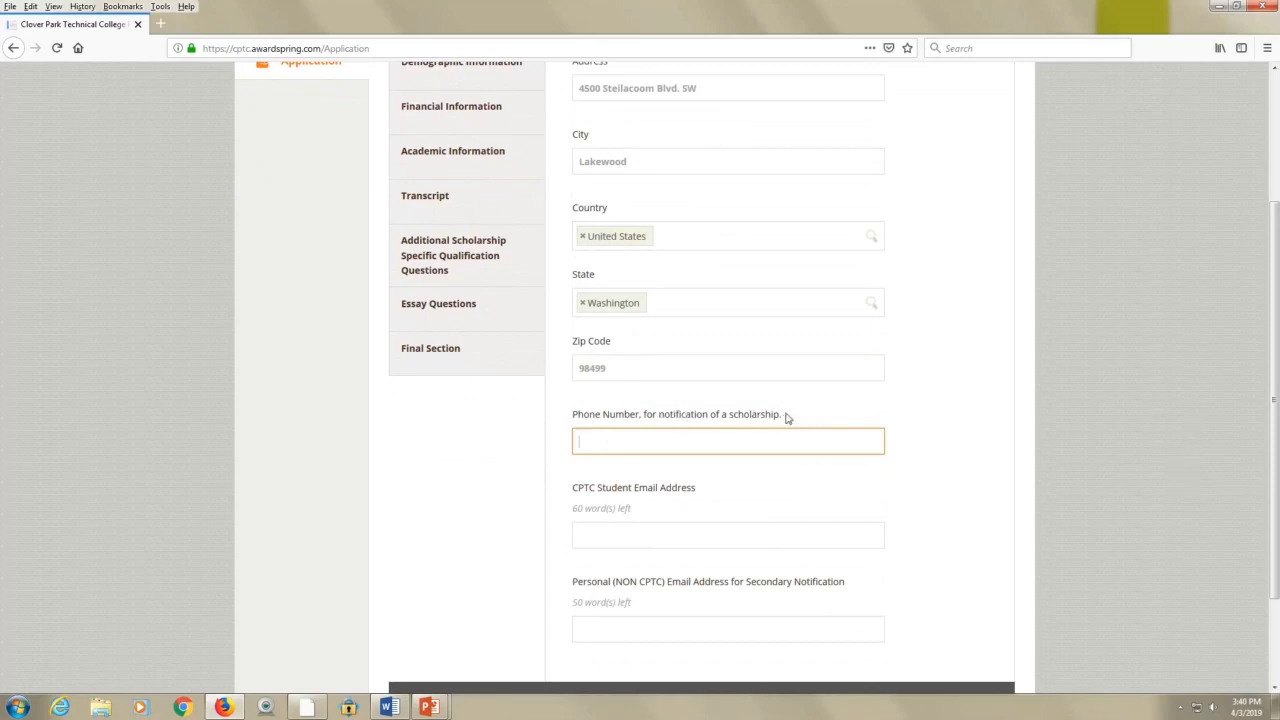
Fill in the notification phone number, the CPTC student e-mail and the personal Gmail address
scroll(786, 417, up, 1)
triple_click(790, 450)
click(793, 451)
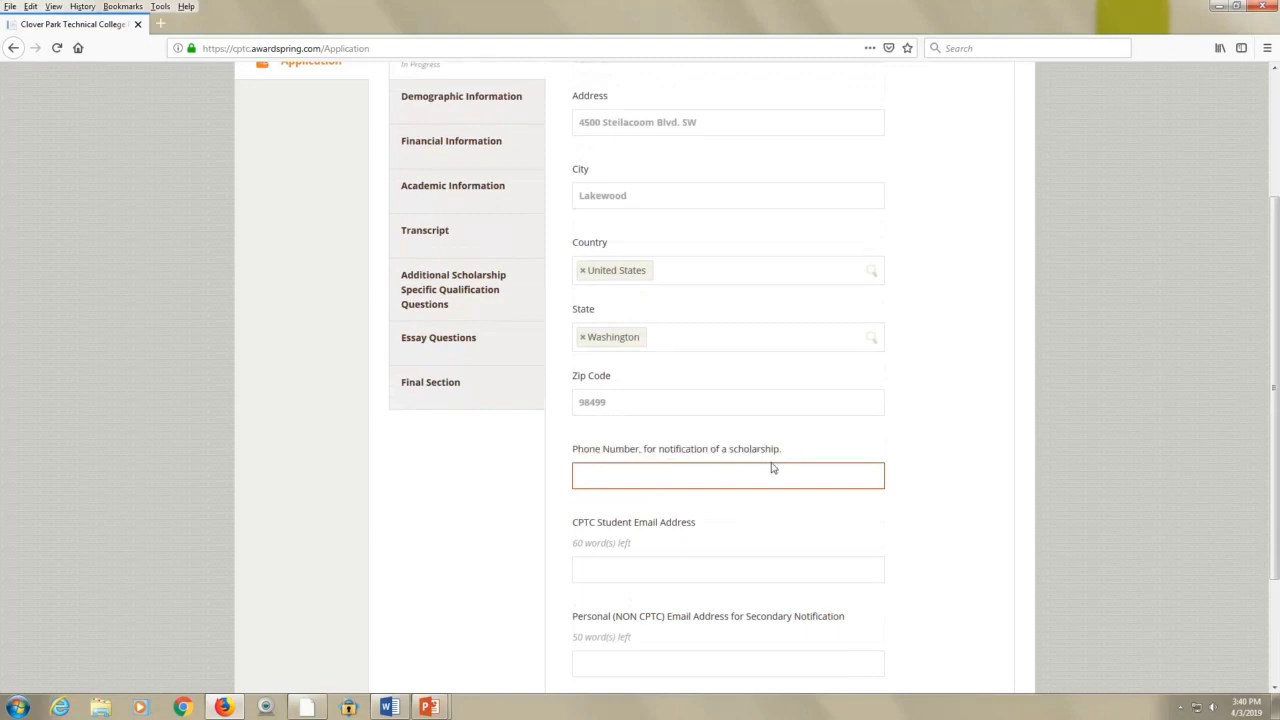
click(714, 478)
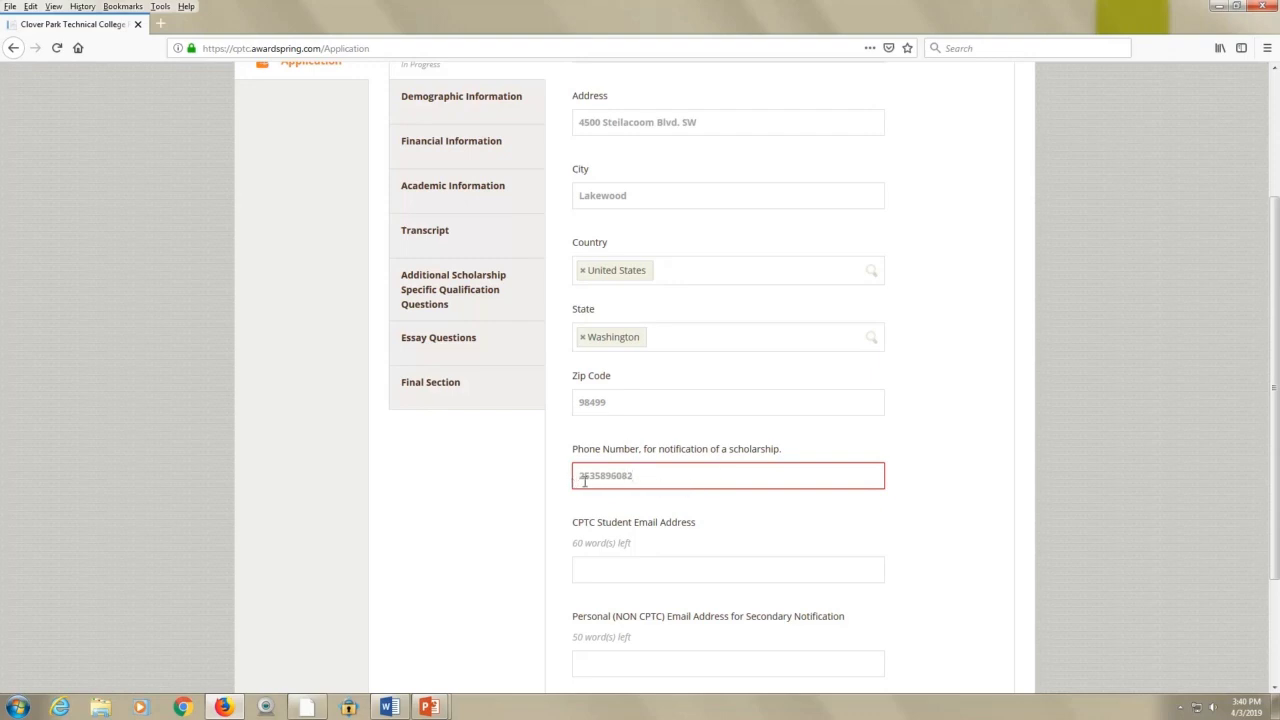
drag(645, 481, 581, 485)
click(630, 575)
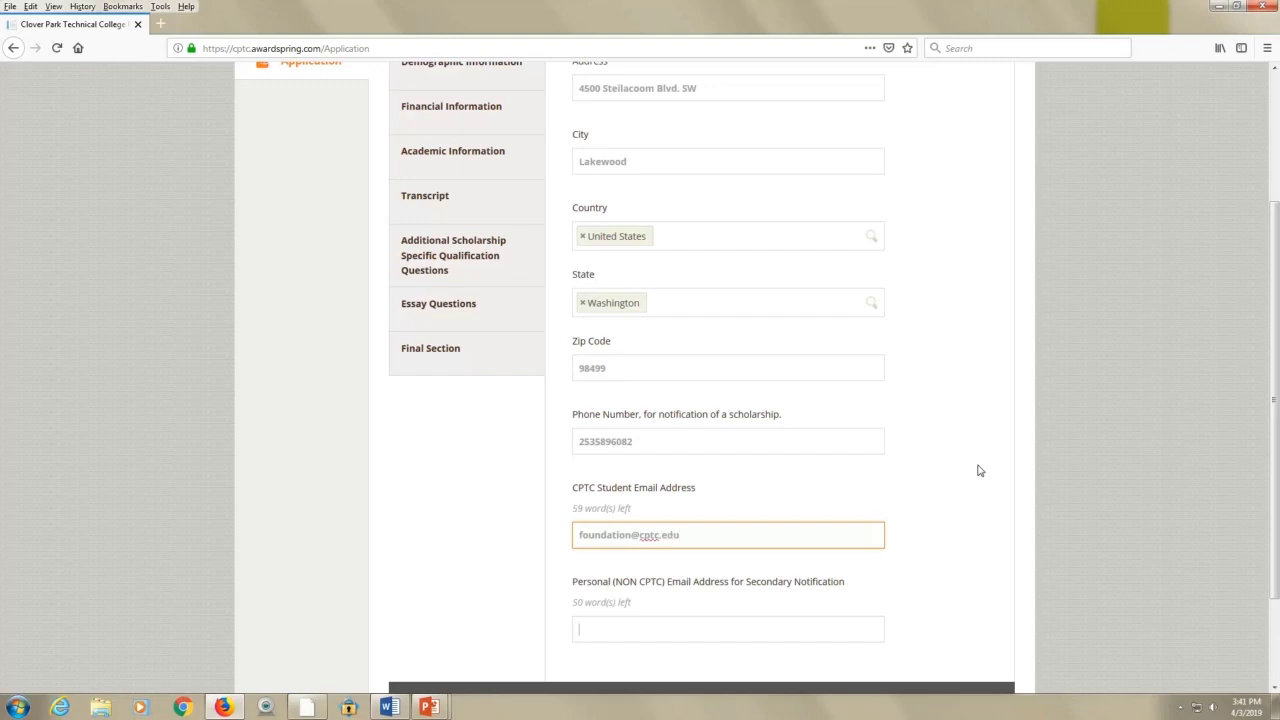
scroll(831, 526, down, 1)
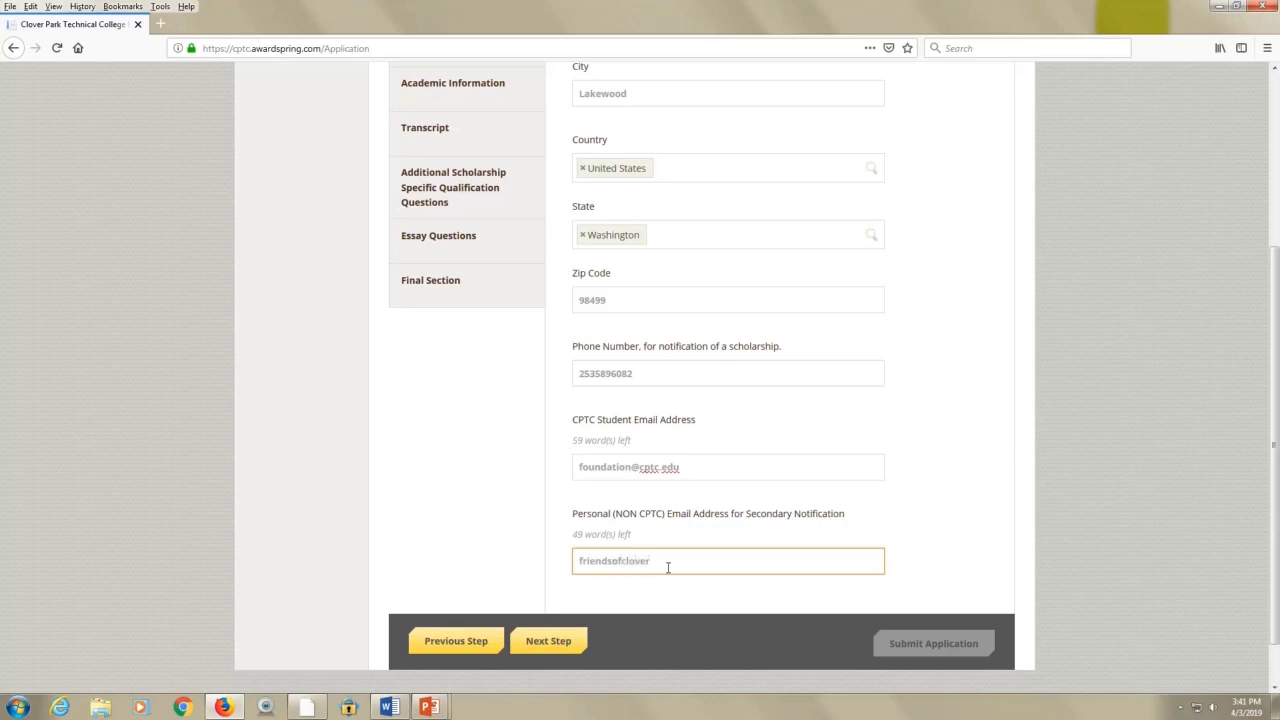
text(@gmail.com)
click(556, 647)
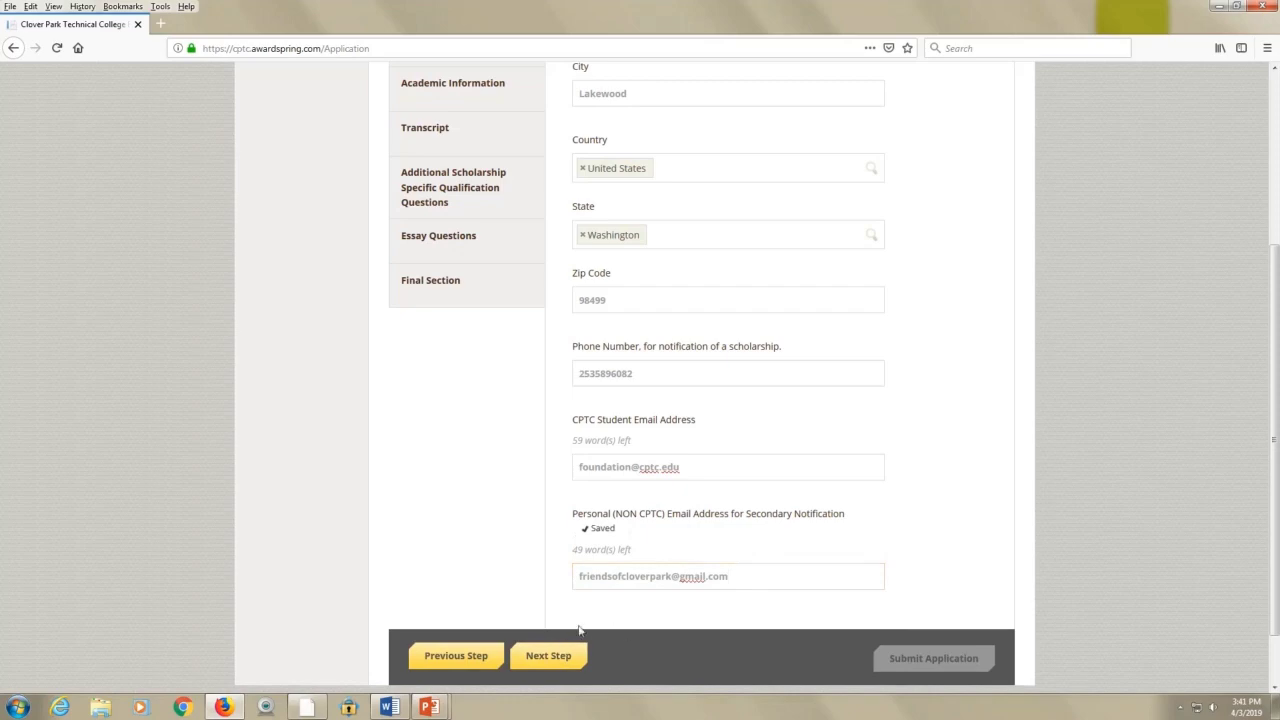
On the Demographic Information step, set the date of birth to 01/01/1983
click(560, 663)
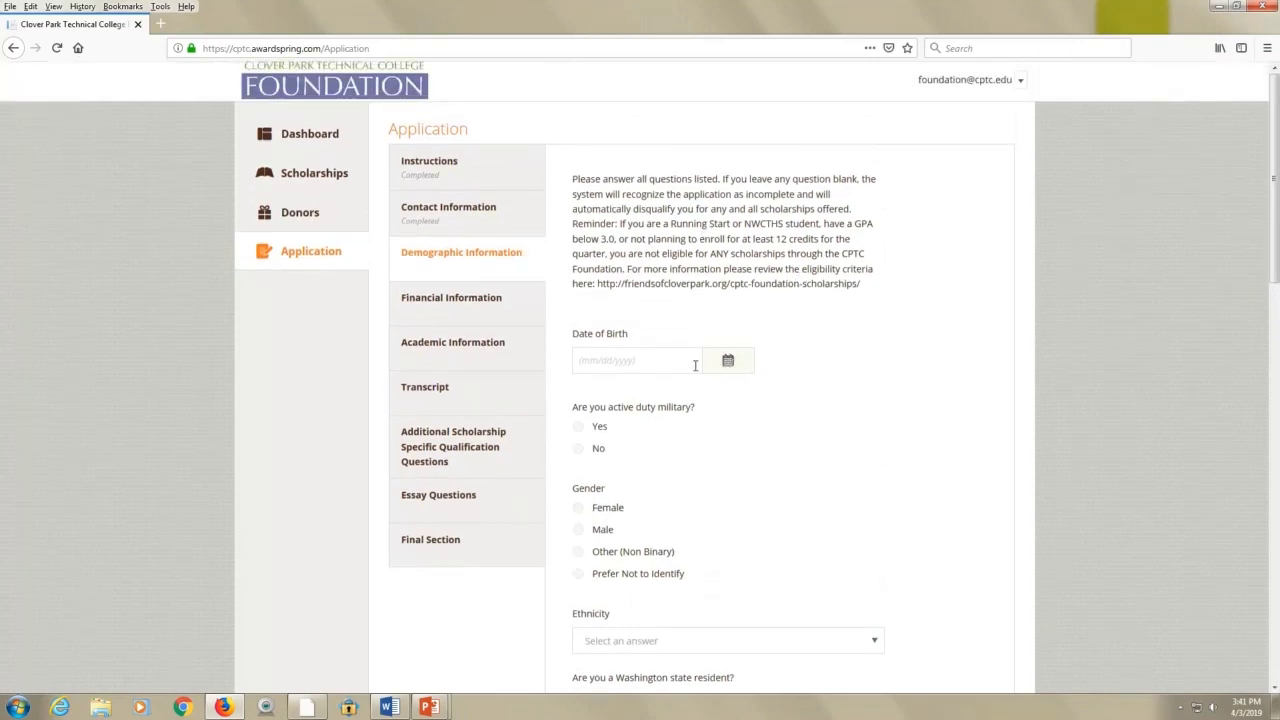
click(694, 365)
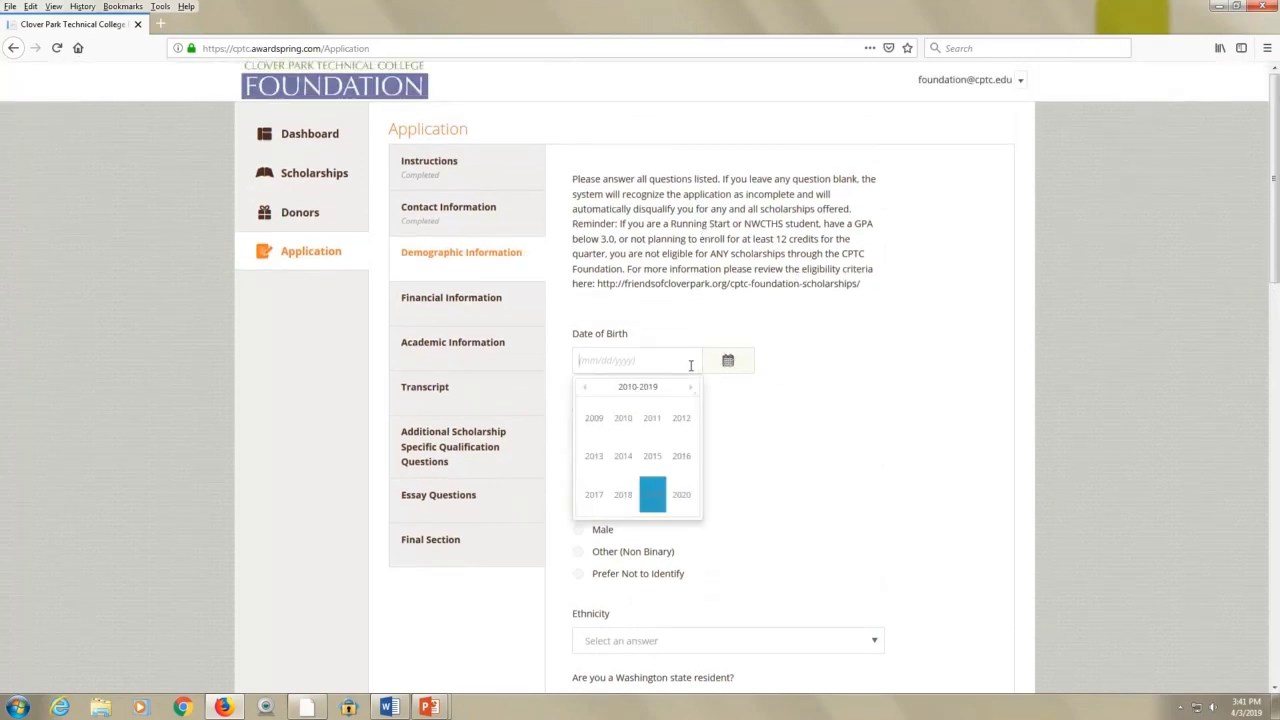
click(589, 389)
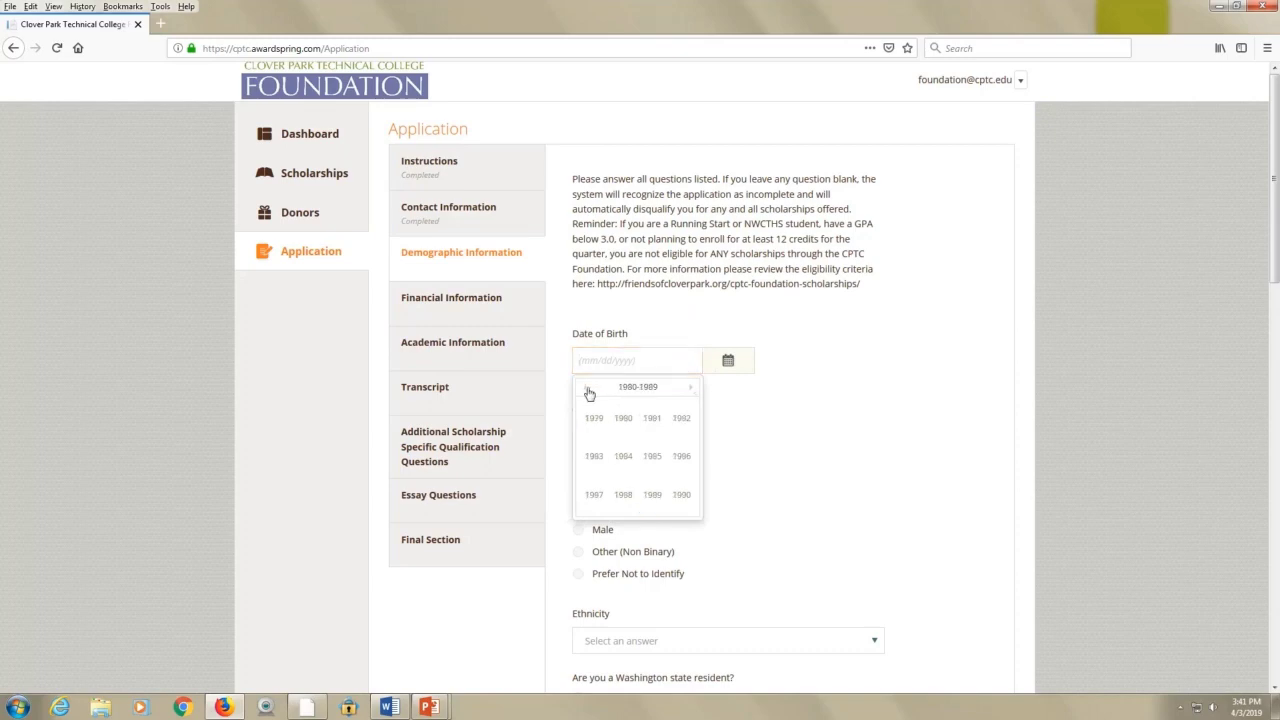
click(589, 391)
click(596, 459)
click(594, 427)
click(689, 428)
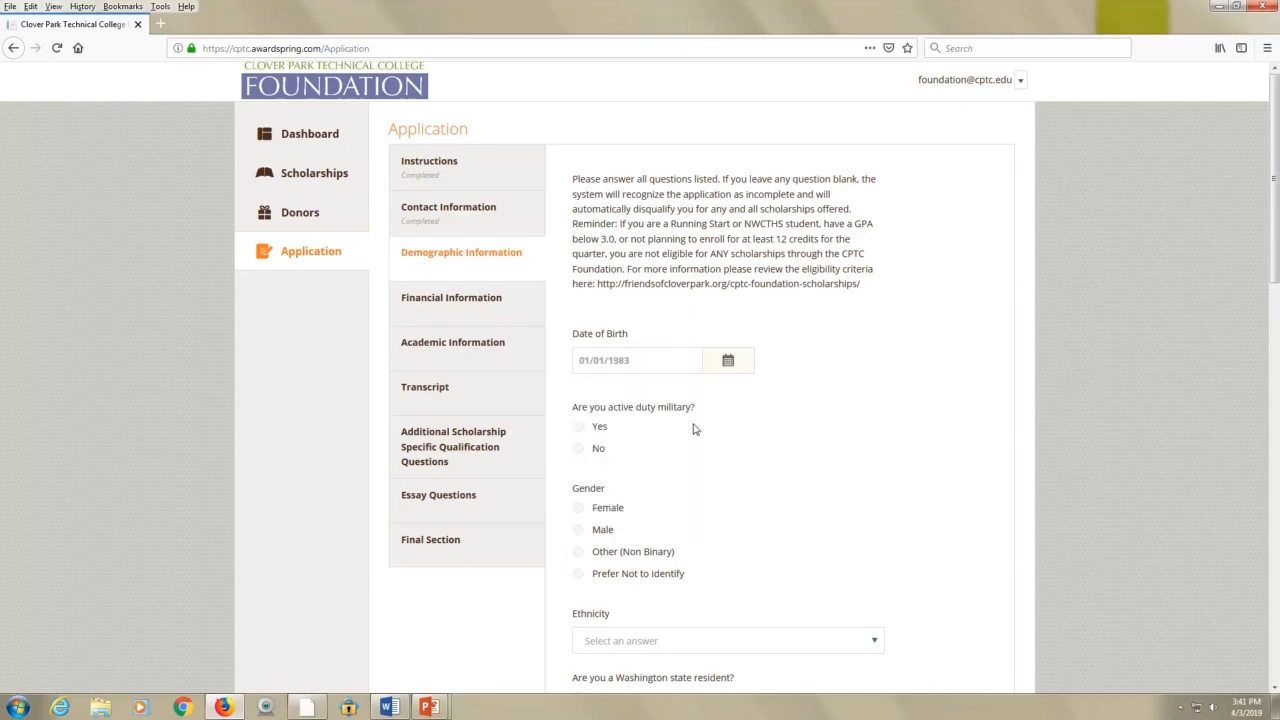
Answer No to active duty military, set gender to Female and ethnicity to No Reported/Other
click(579, 450)
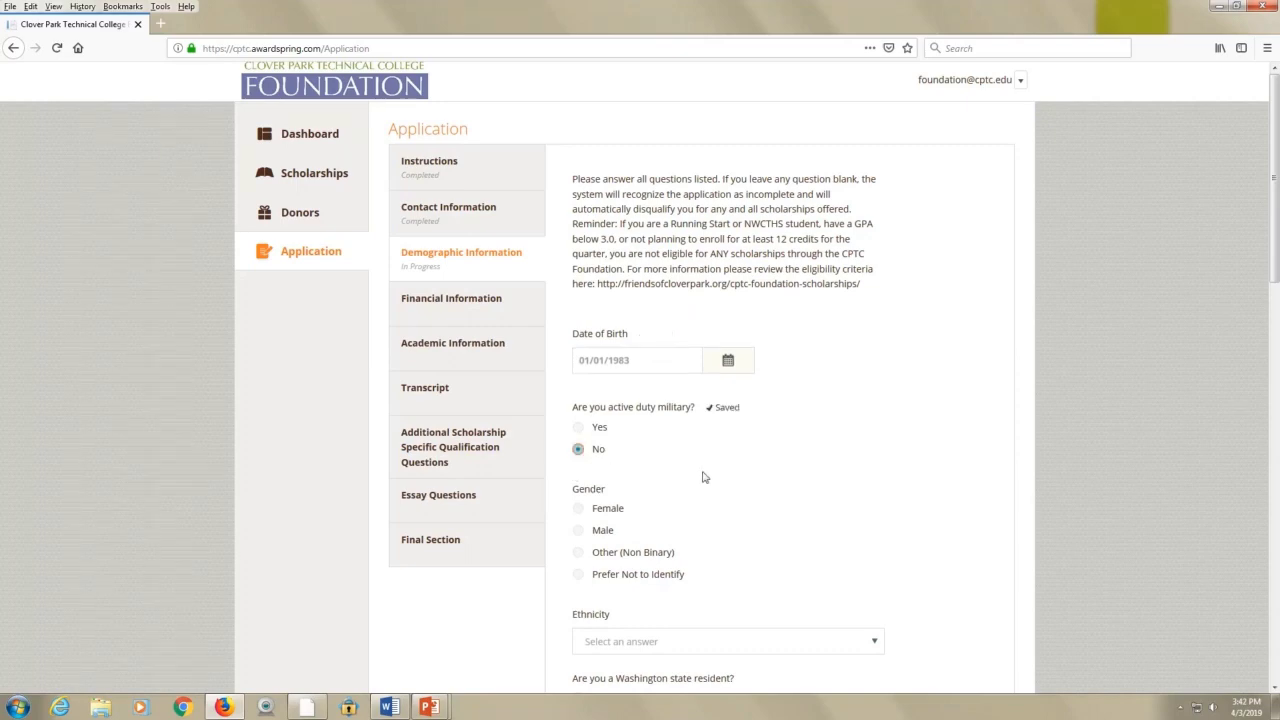
scroll(706, 477, down, 3)
scroll(707, 476, down, 2)
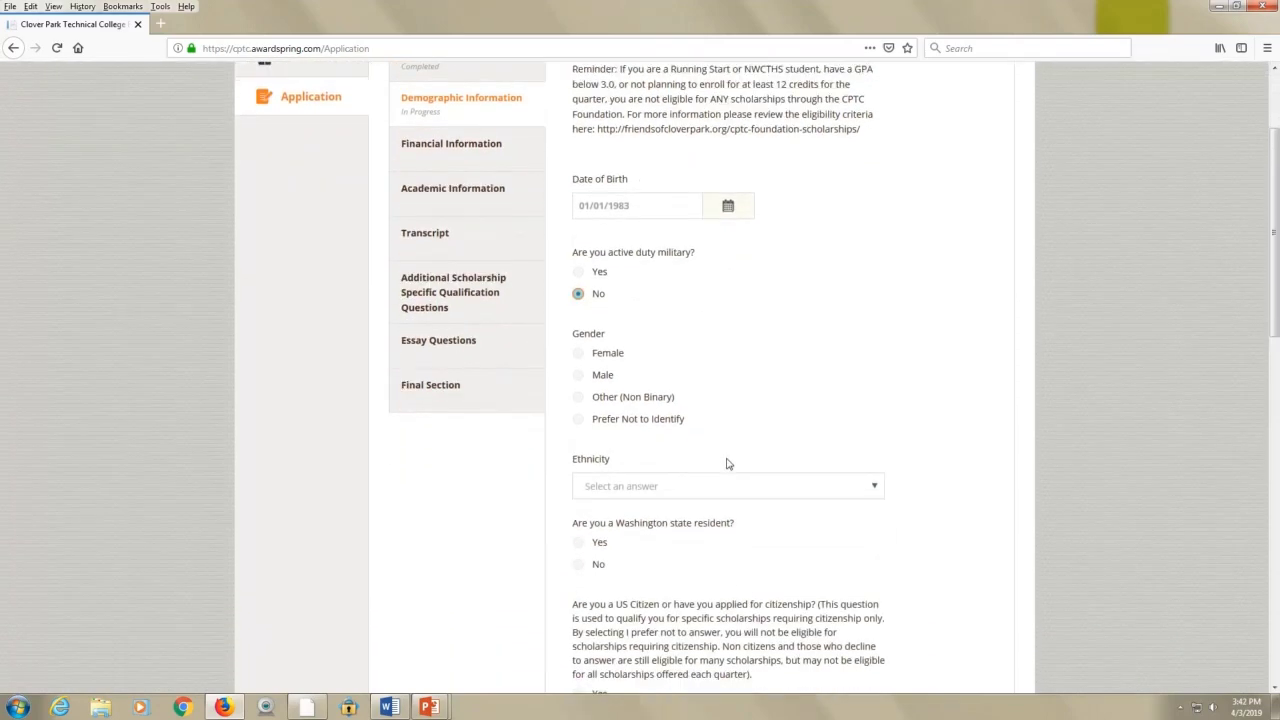
click(579, 308)
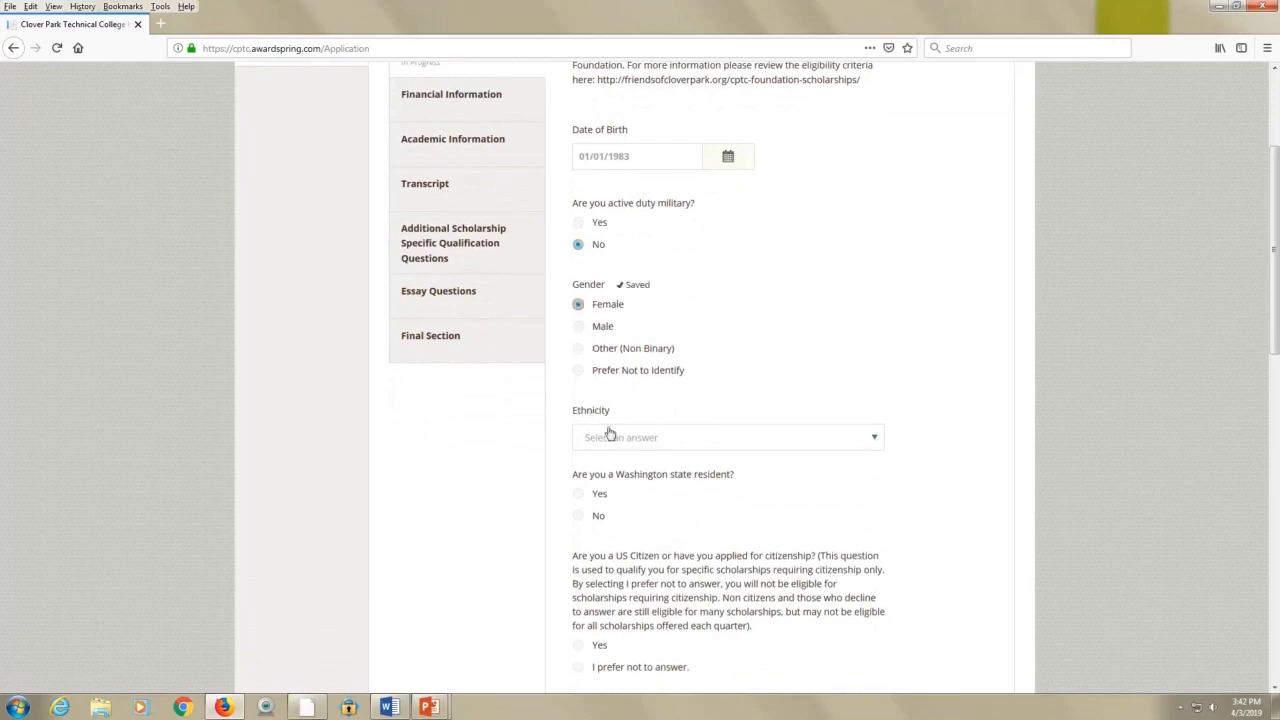
click(801, 442)
scroll(778, 502, down, 4)
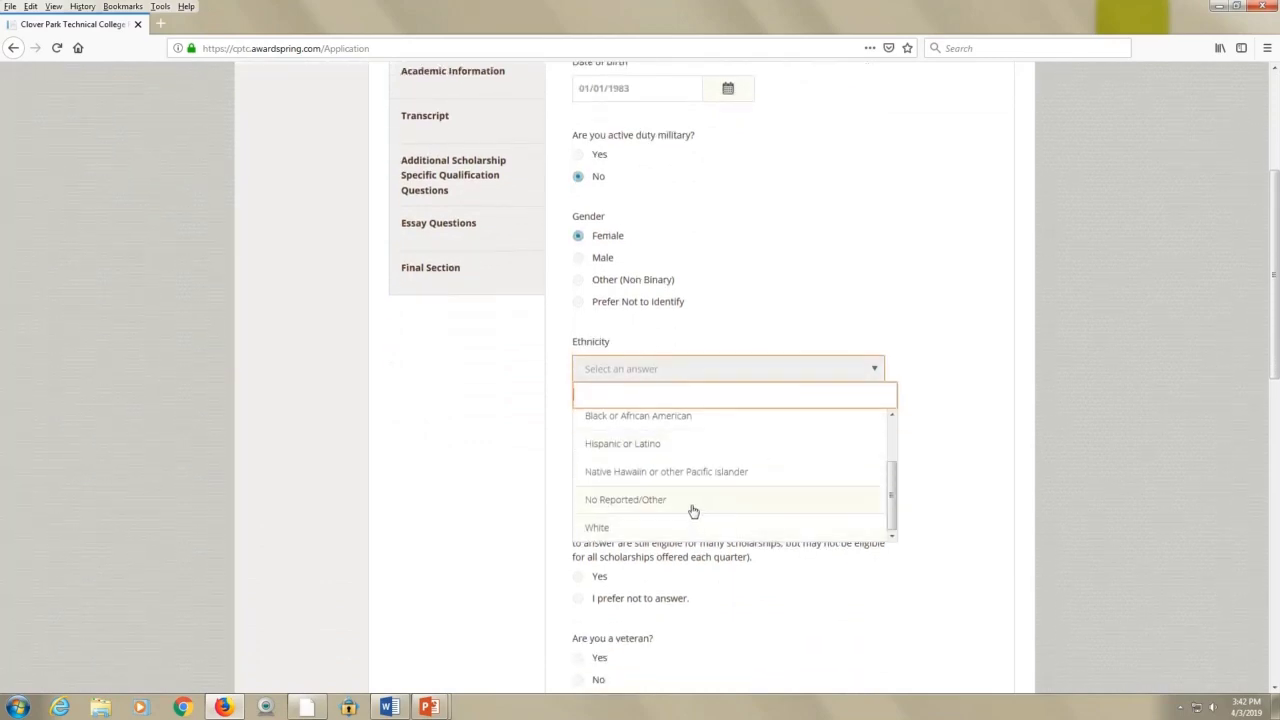
click(693, 511)
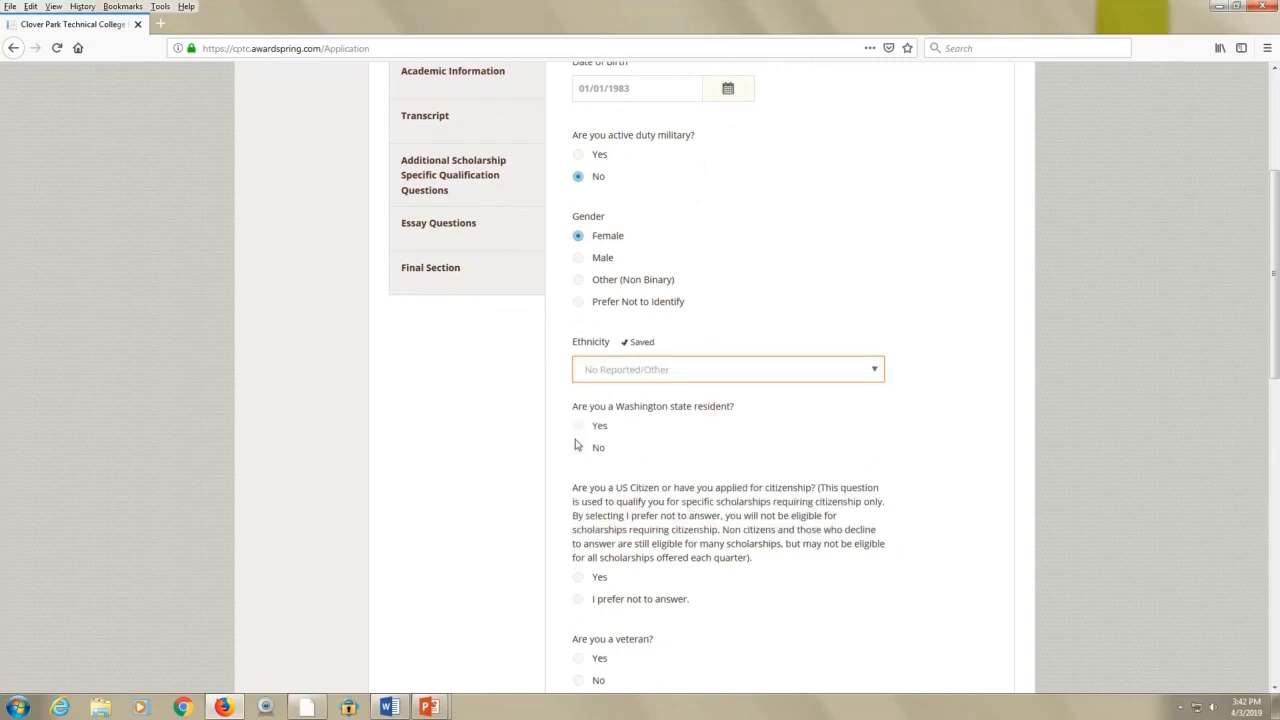
Answer Yes to Washington resident, US citizen and veteran, and No to single parent
click(578, 426)
scroll(714, 489, down, 2)
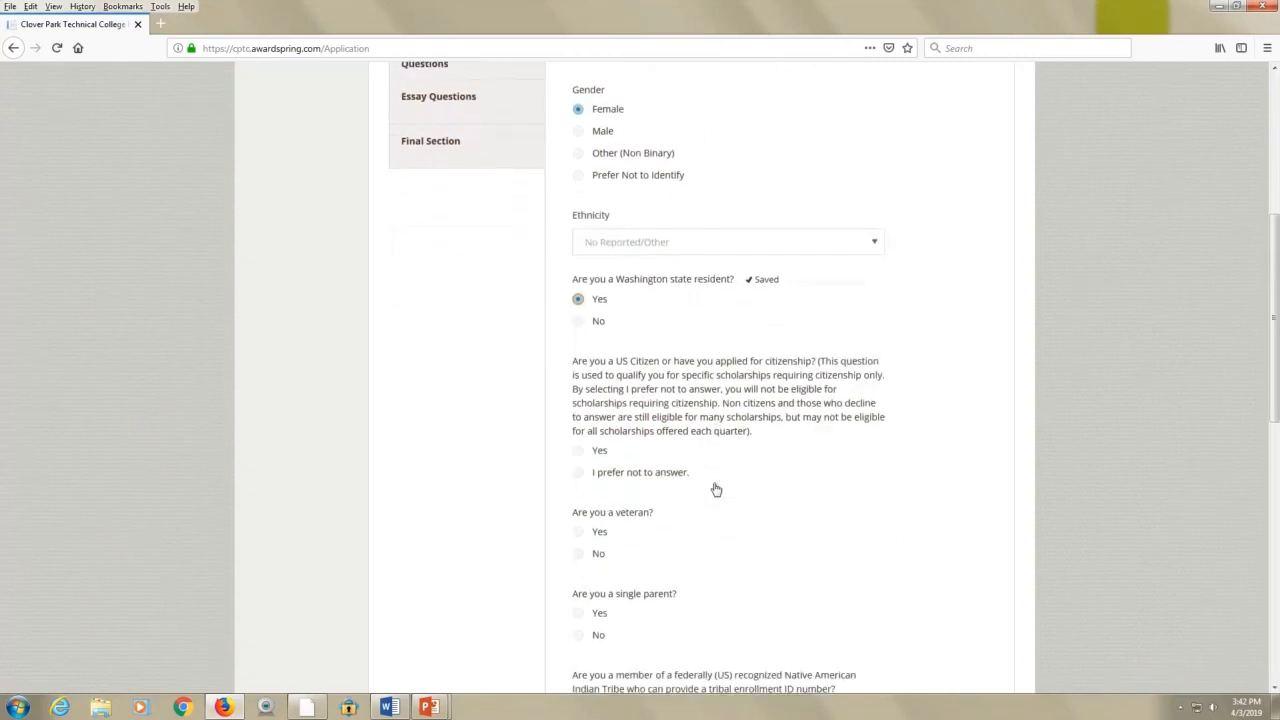
scroll(716, 489, down, 1)
click(579, 373)
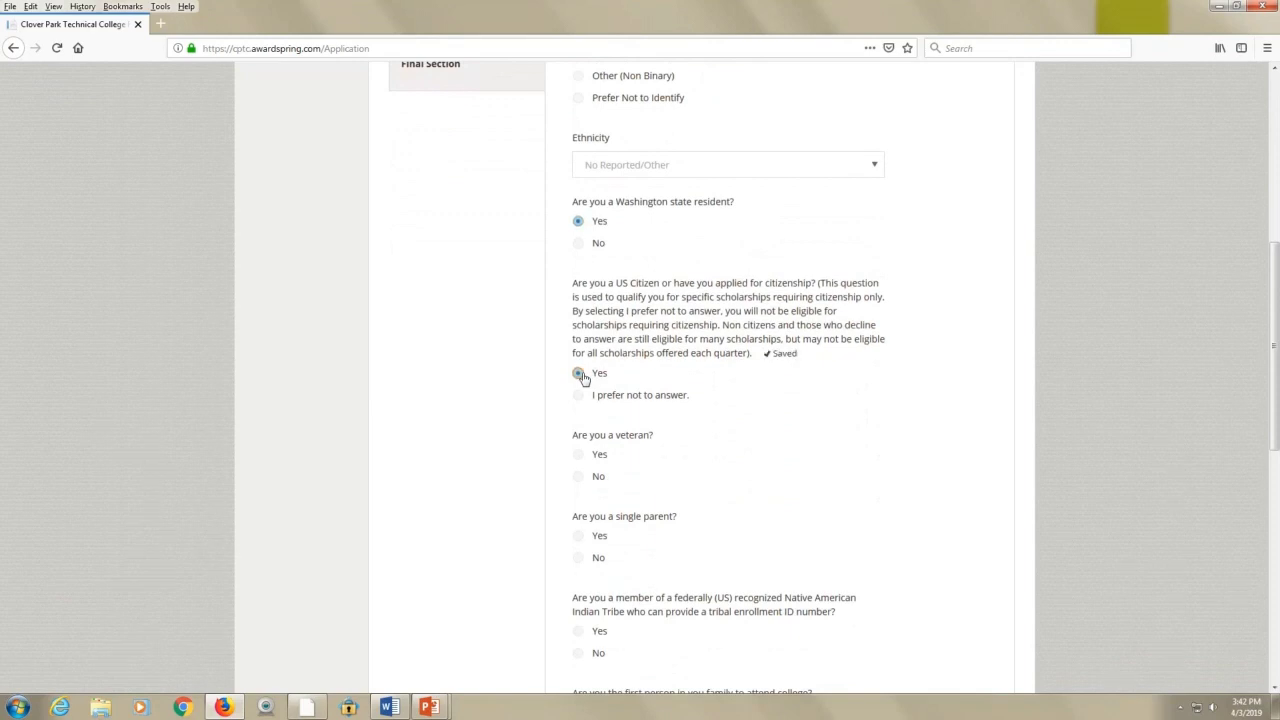
click(579, 455)
scroll(697, 503, down, 2)
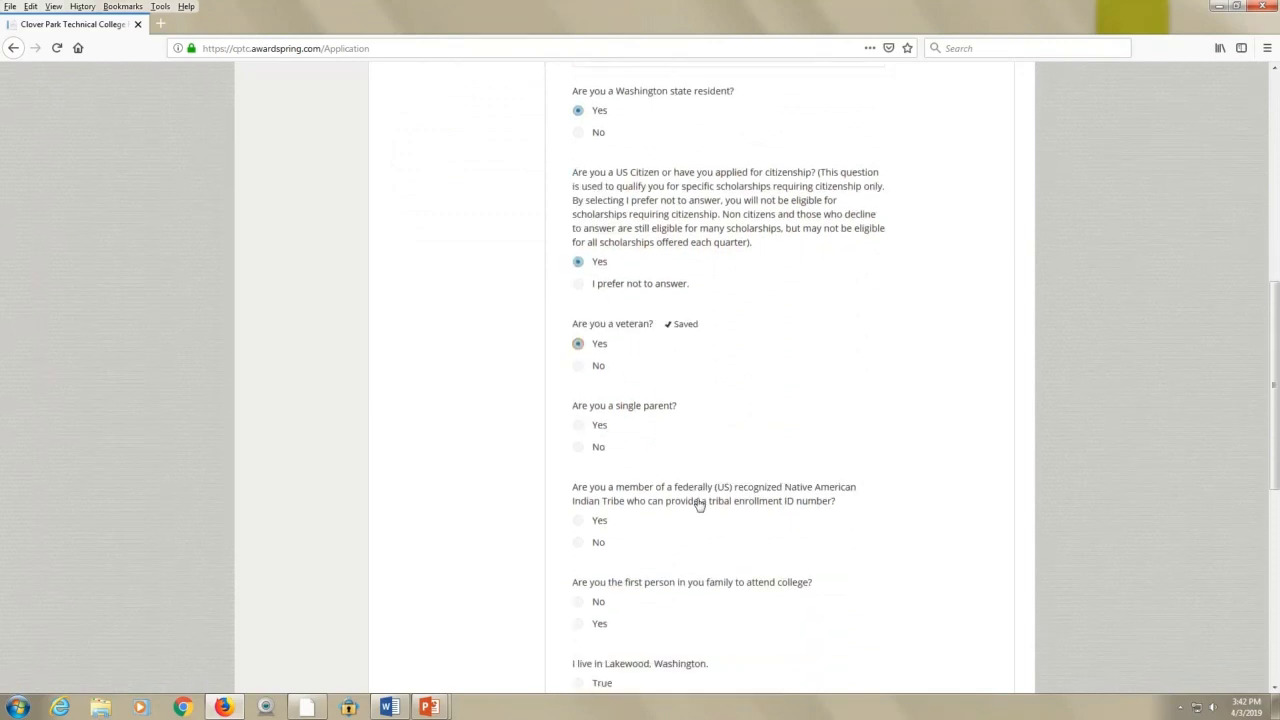
click(585, 423)
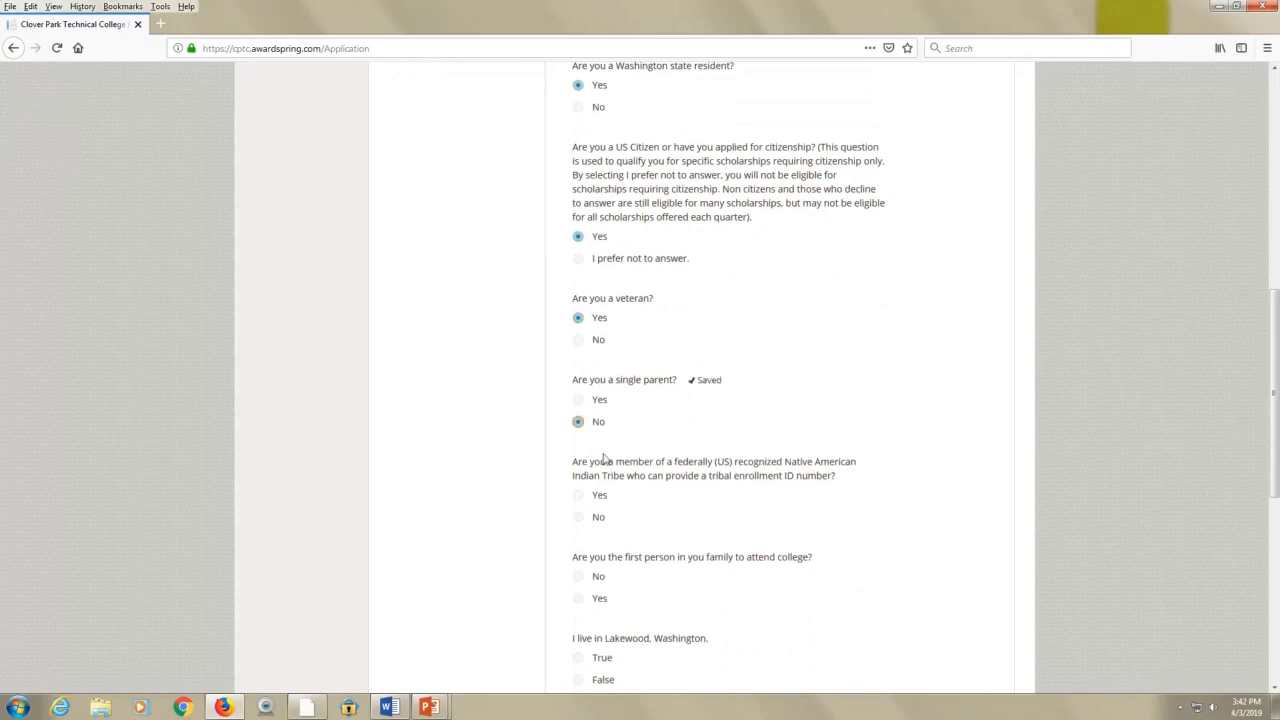
scroll(717, 523, down, 2)
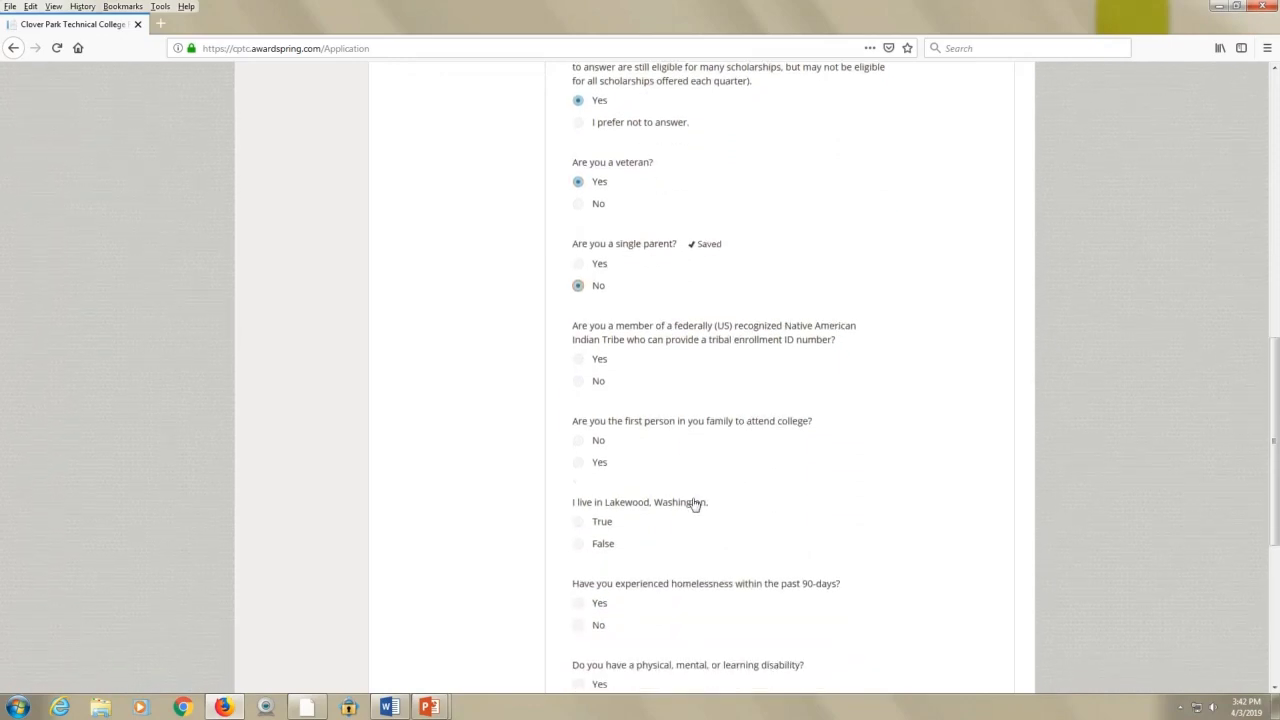
Answer No to tribal enrollment, homelessness, disability and non-native English; Yes to first-generation; True to Lakewood
click(583, 384)
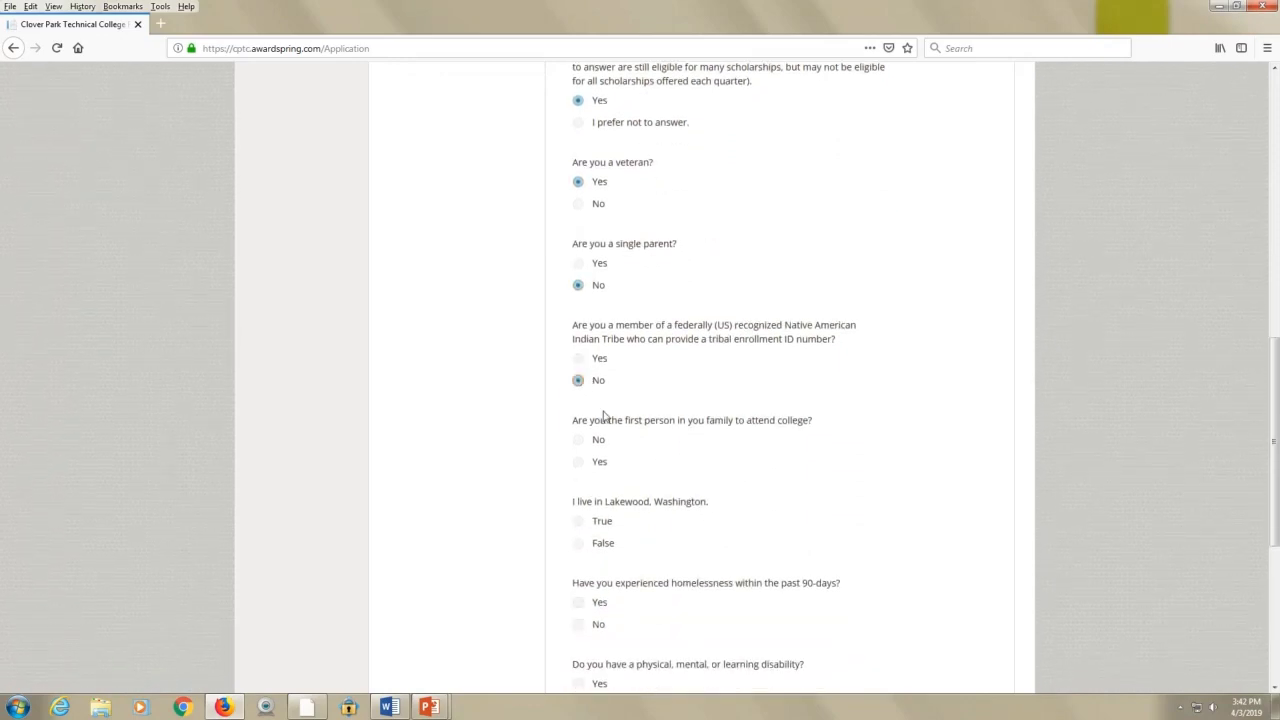
scroll(633, 446, down, 1)
click(579, 395)
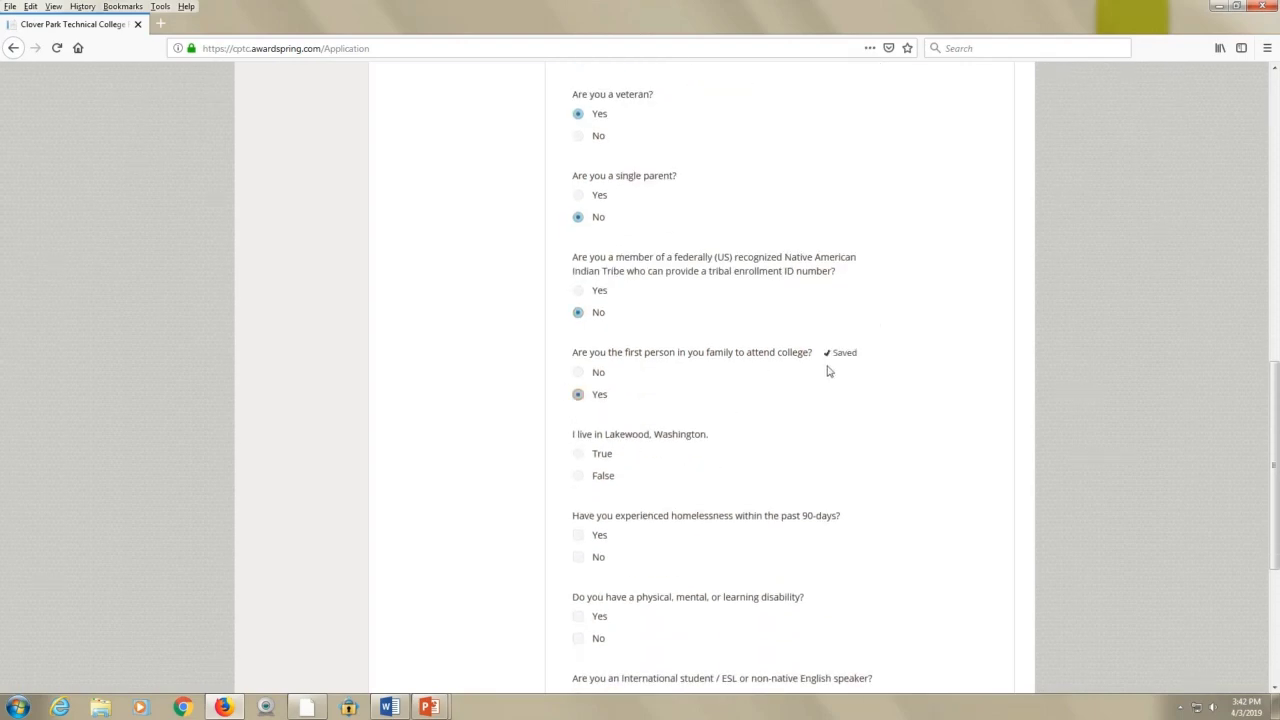
scroll(694, 363, down, 1)
scroll(690, 364, down, 1)
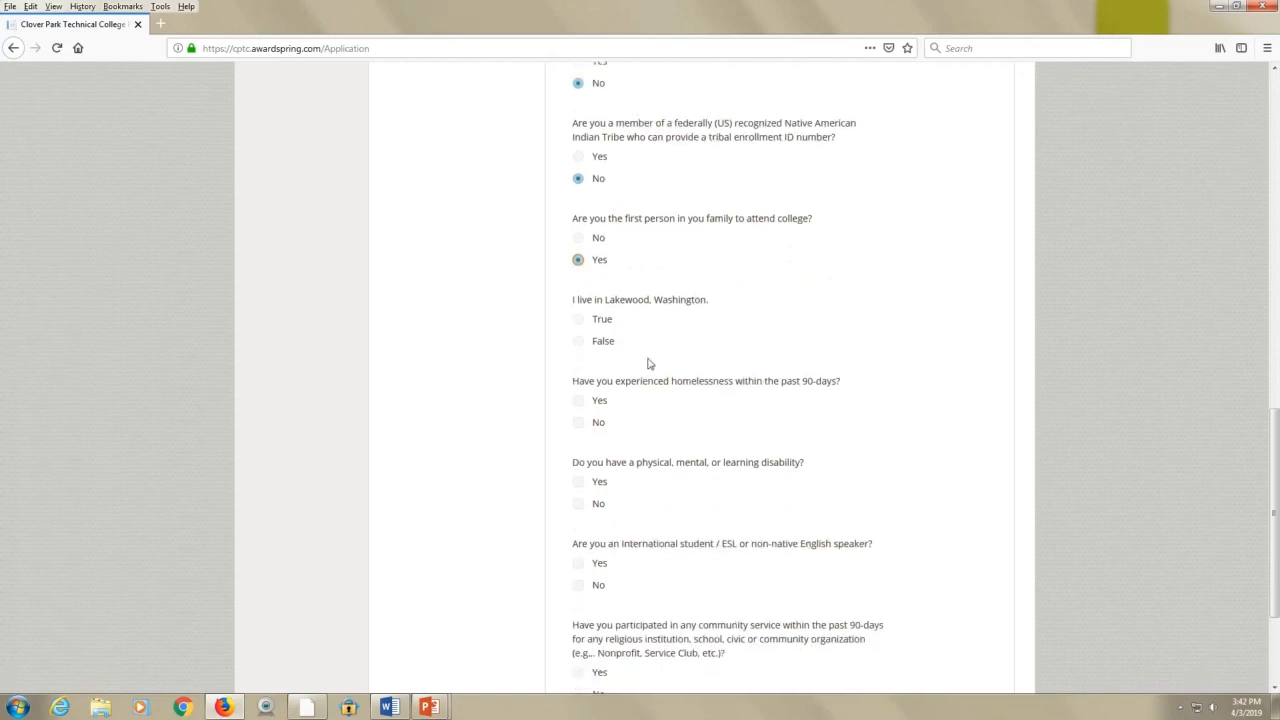
click(581, 318)
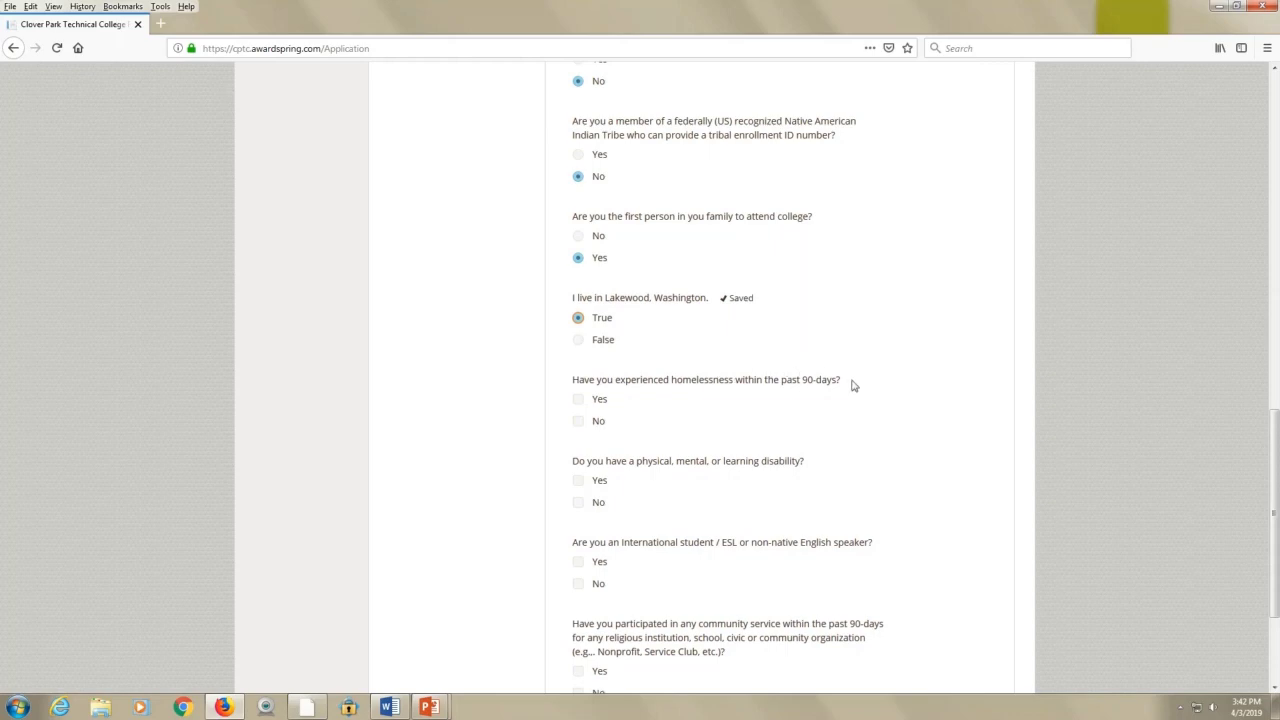
click(580, 420)
scroll(762, 444, down, 2)
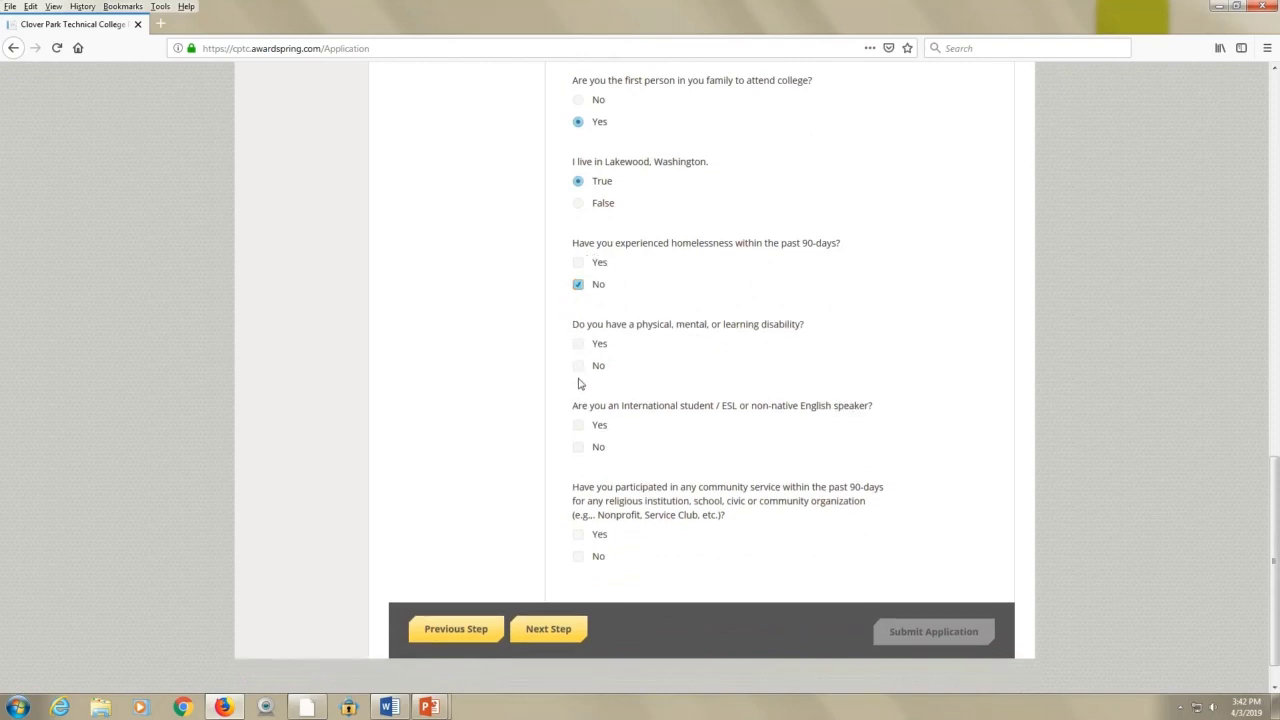
click(578, 366)
click(588, 448)
Answer Yes to community service, then FAFSA Yes, financial aid Yes and loan default No
click(580, 535)
click(557, 627)
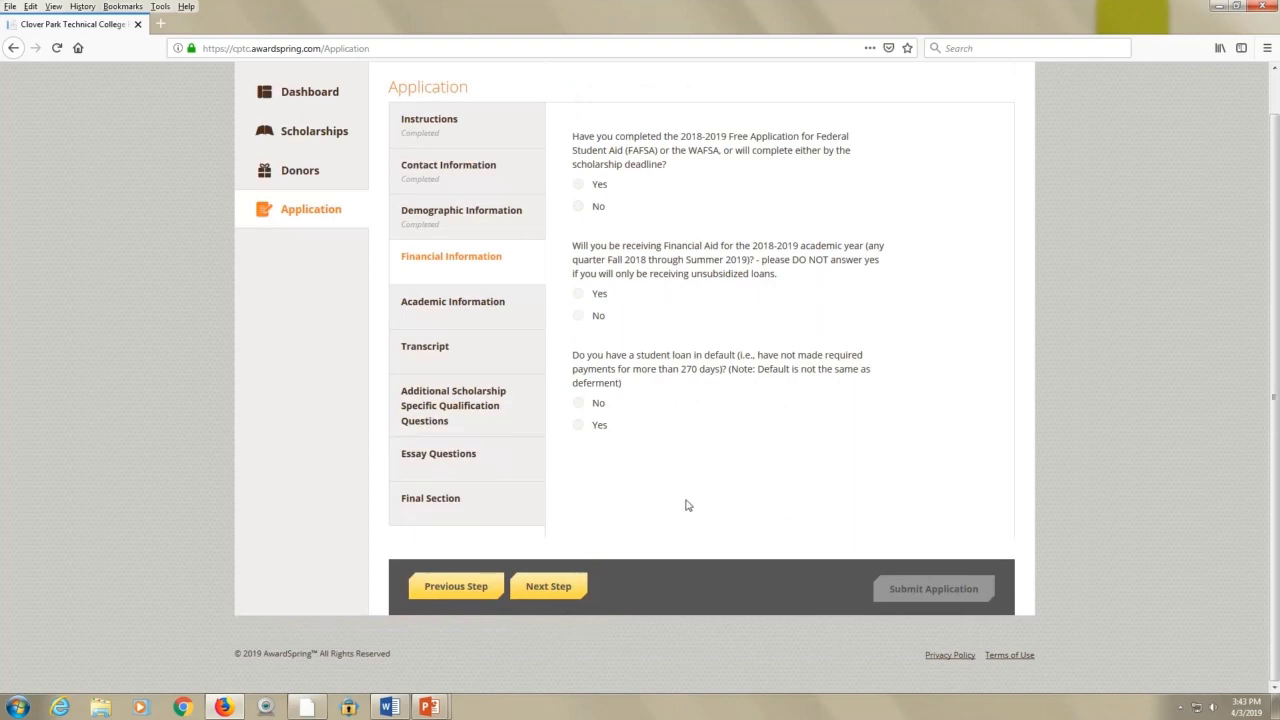
scroll(688, 468, up, 1)
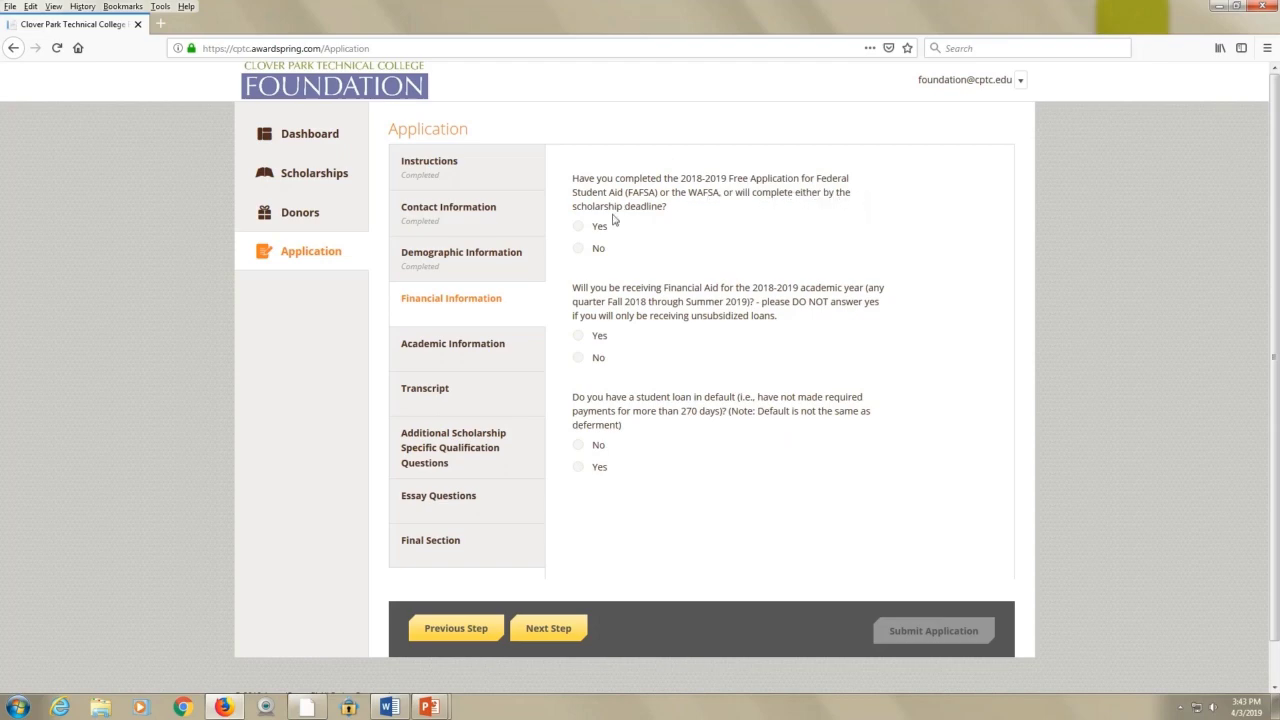
click(578, 228)
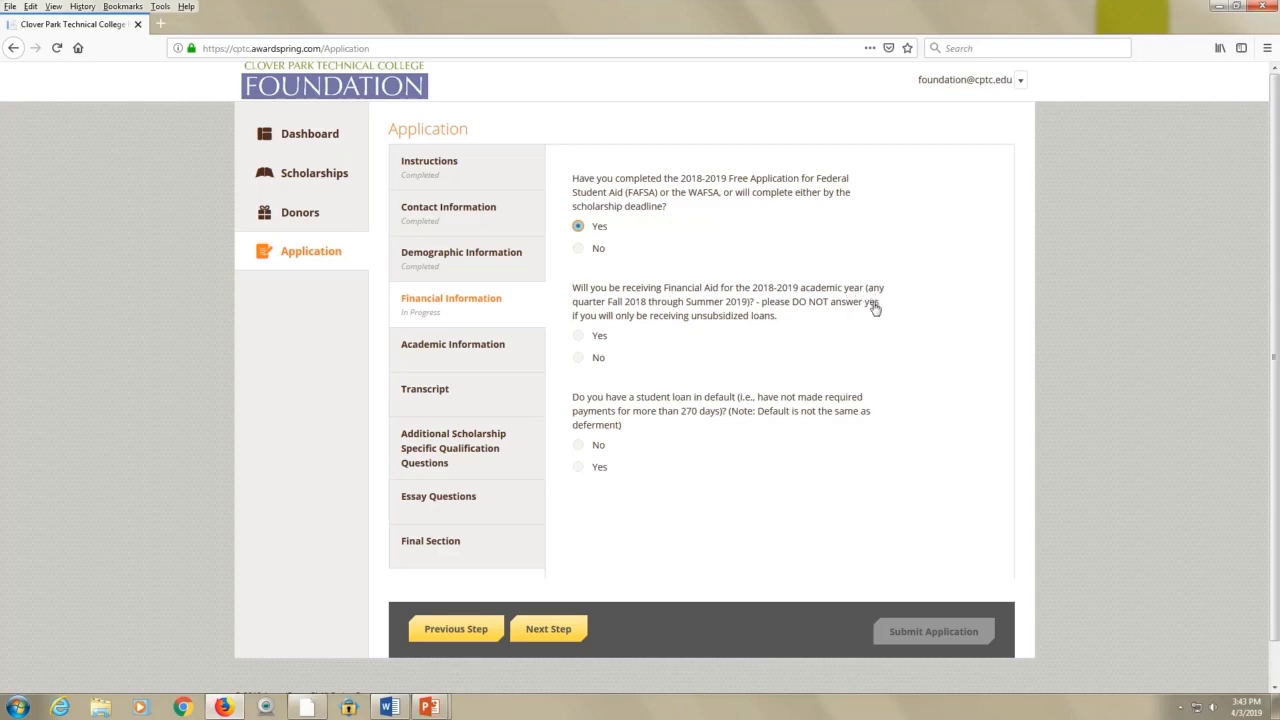
click(583, 339)
click(579, 446)
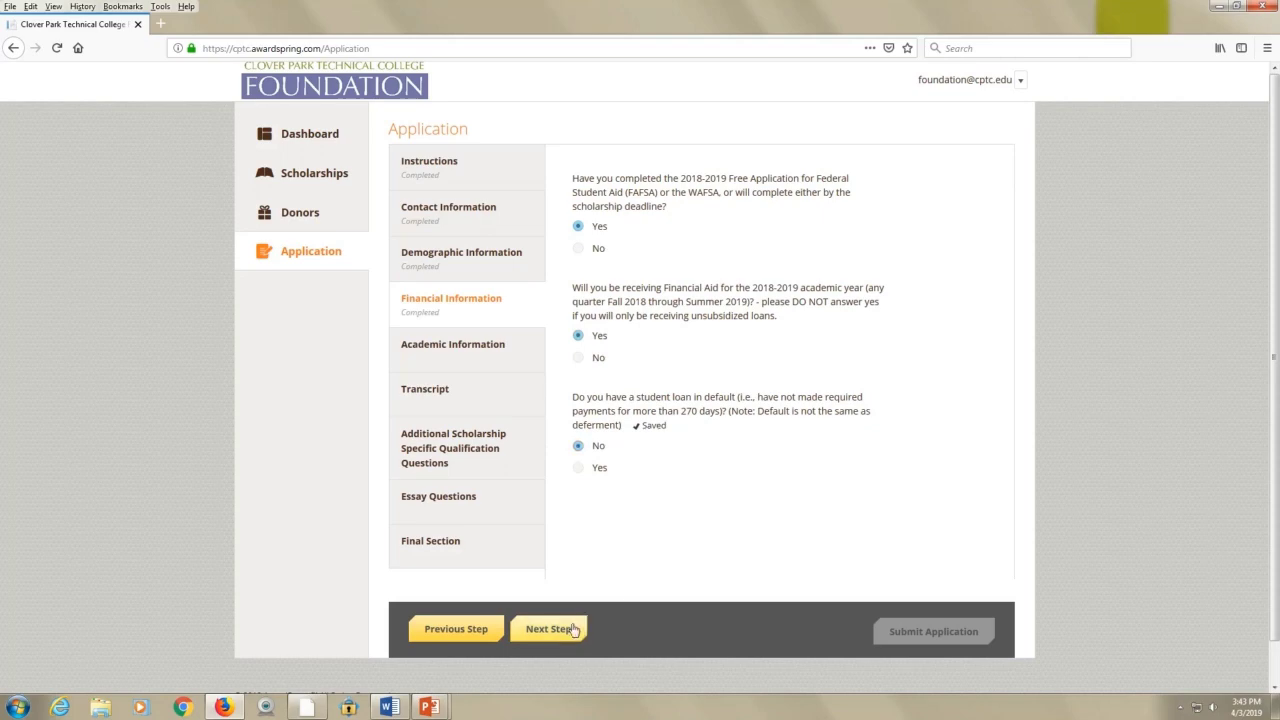
click(550, 628)
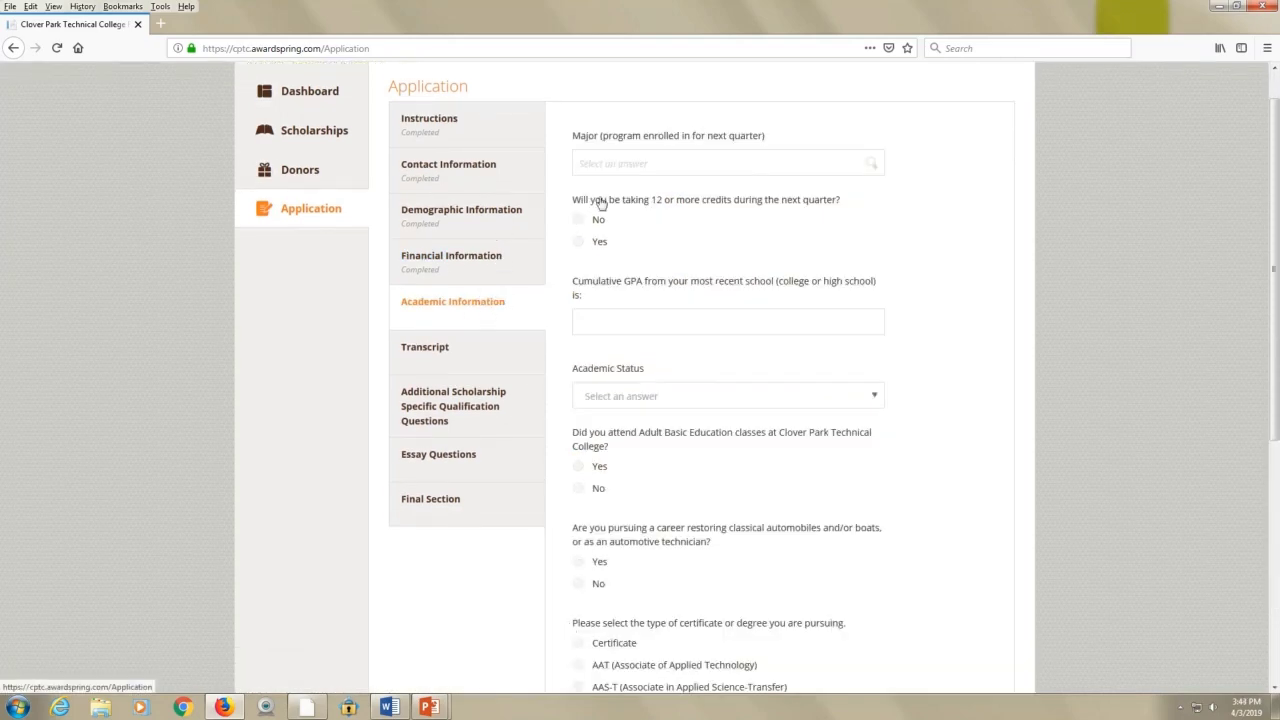
Pick Medical Assistant (Certificate) from the Major list for next quarter
right_click(660, 166)
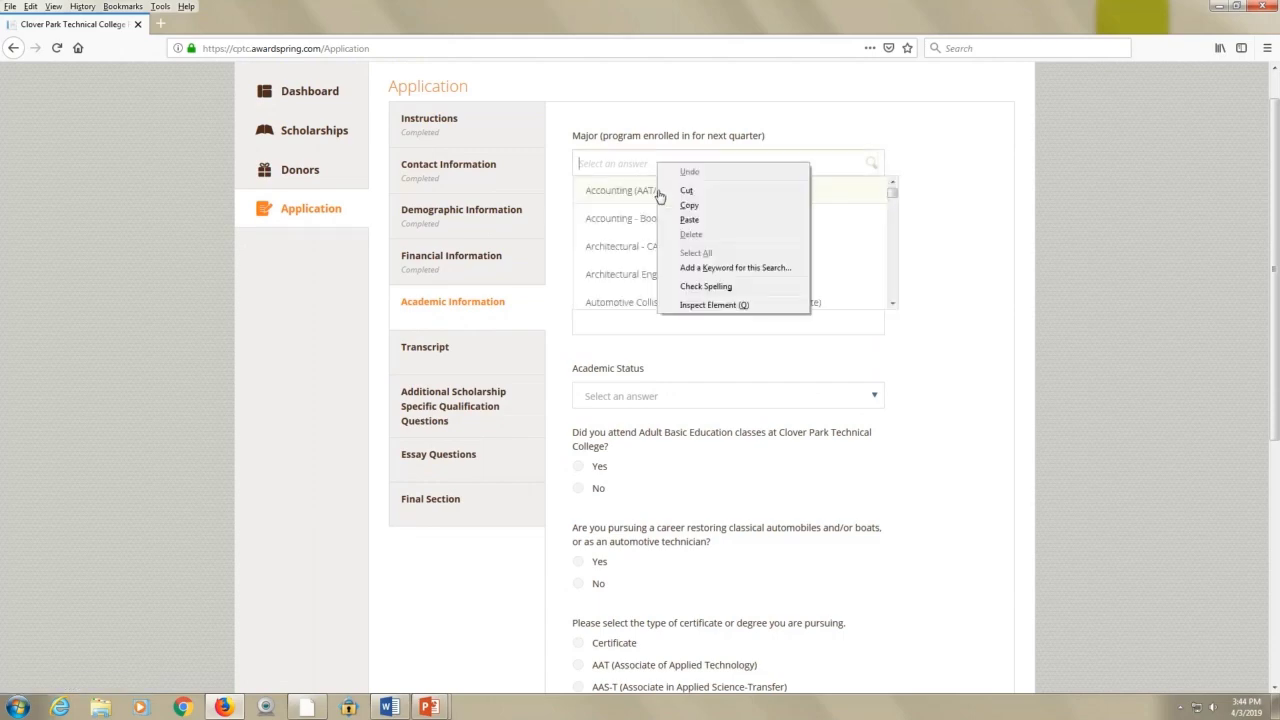
click(906, 190)
drag(894, 195, 891, 256)
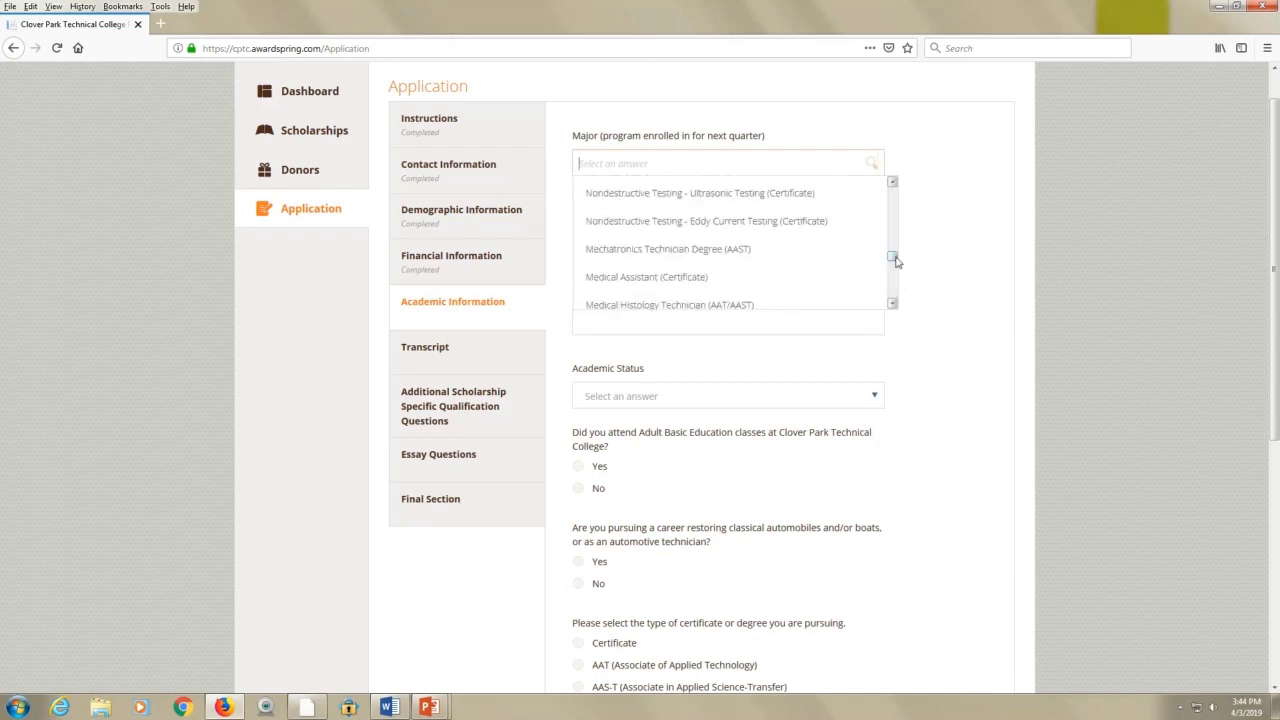
click(767, 279)
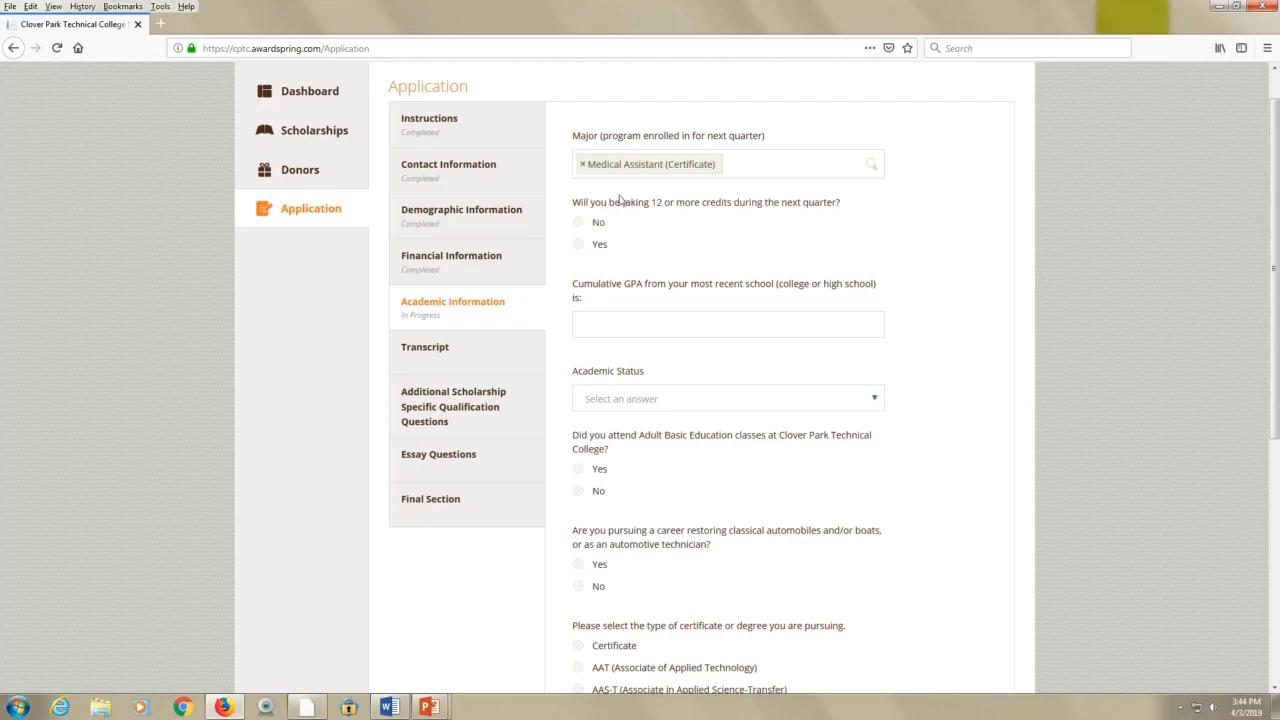
Answer Yes to taking 12+ credits, enter GPA 3.0, and set status to 3rd Quarter of Program-next quarter
click(580, 246)
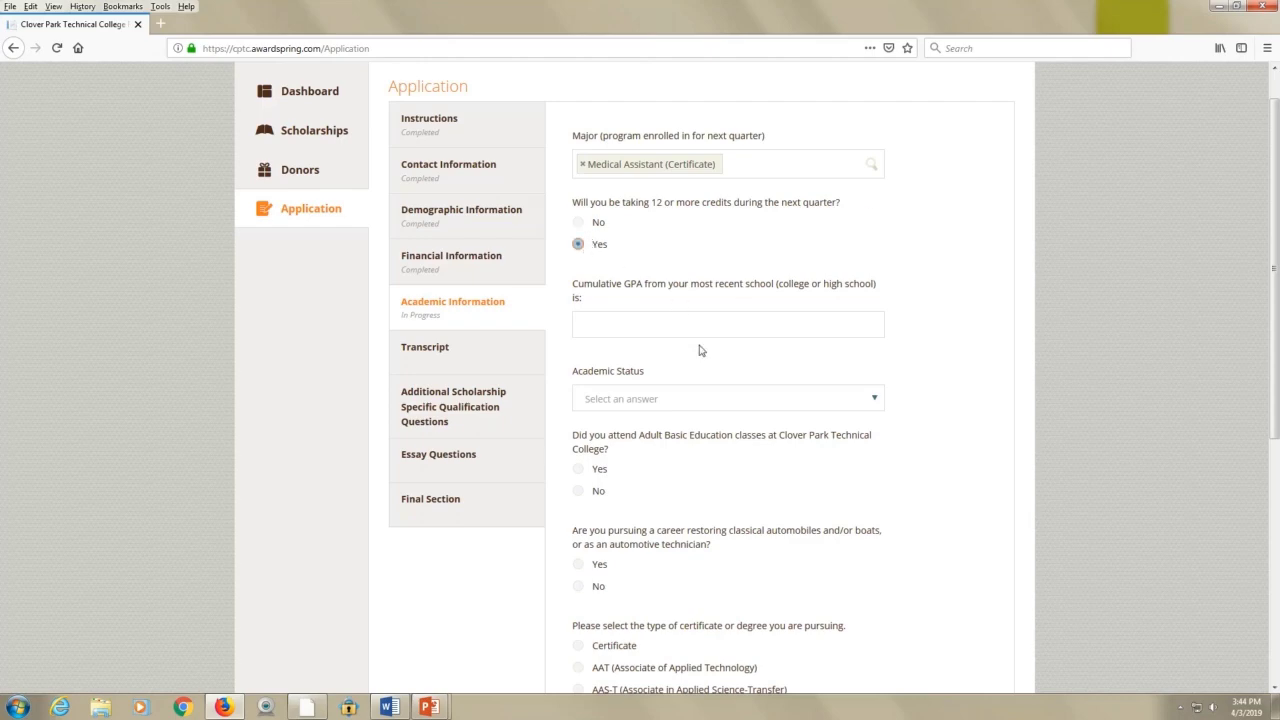
click(644, 323)
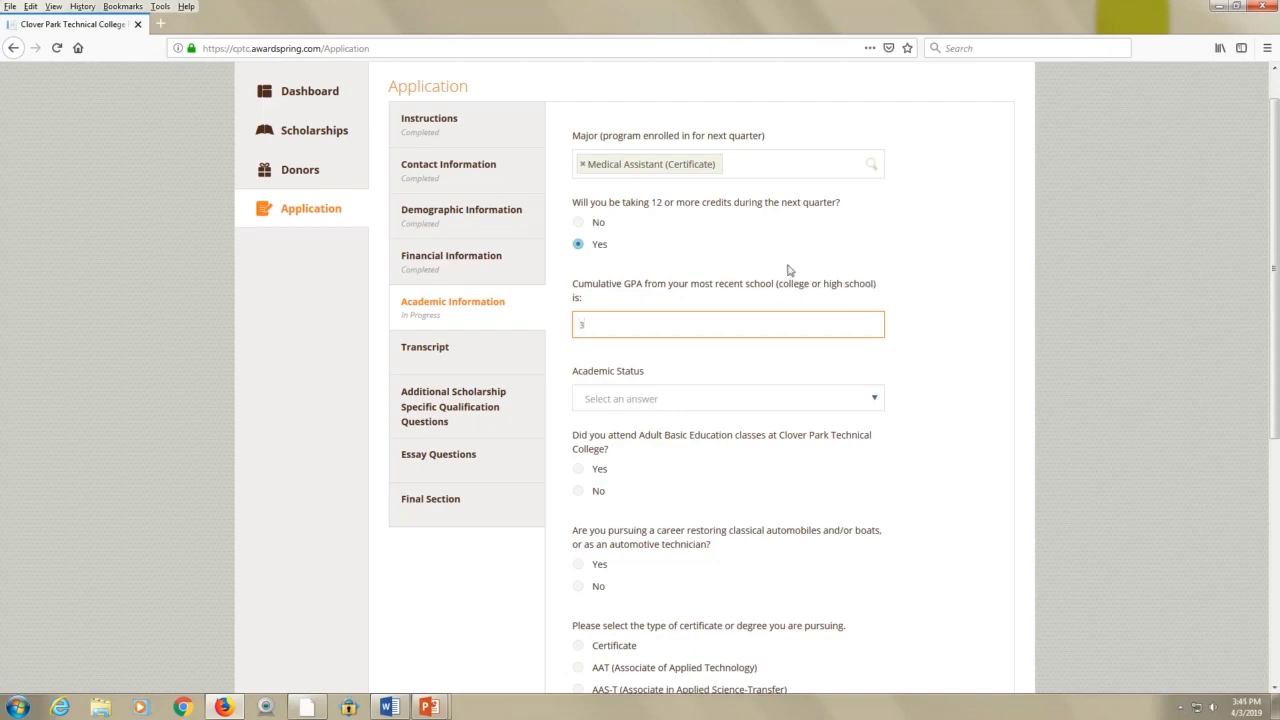
click(876, 403)
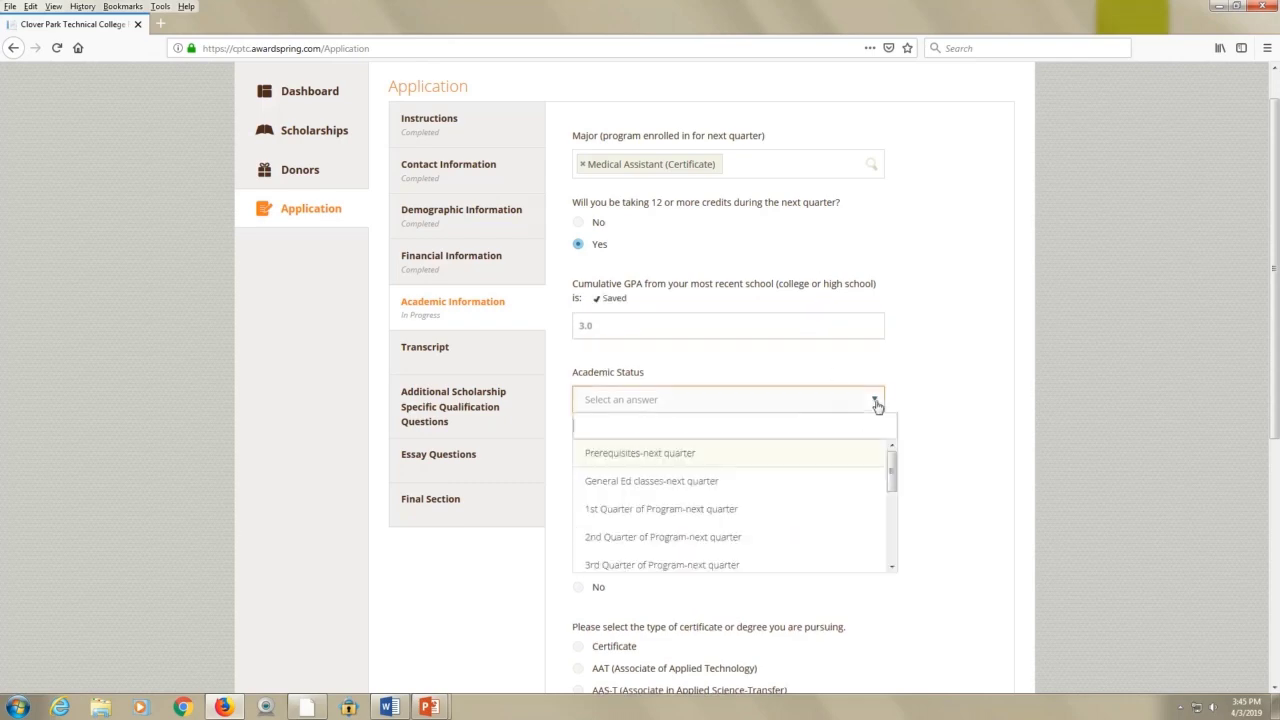
scroll(835, 486, down, 1)
scroll(835, 486, down, 1)
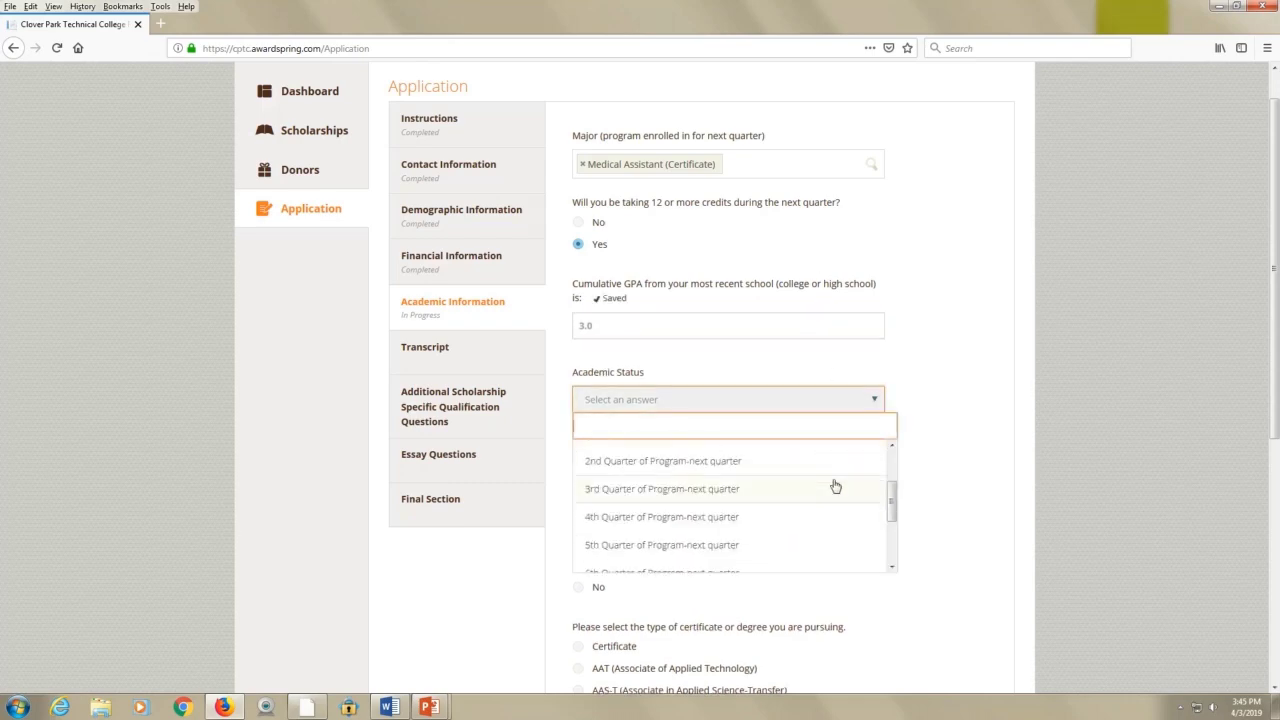
click(725, 490)
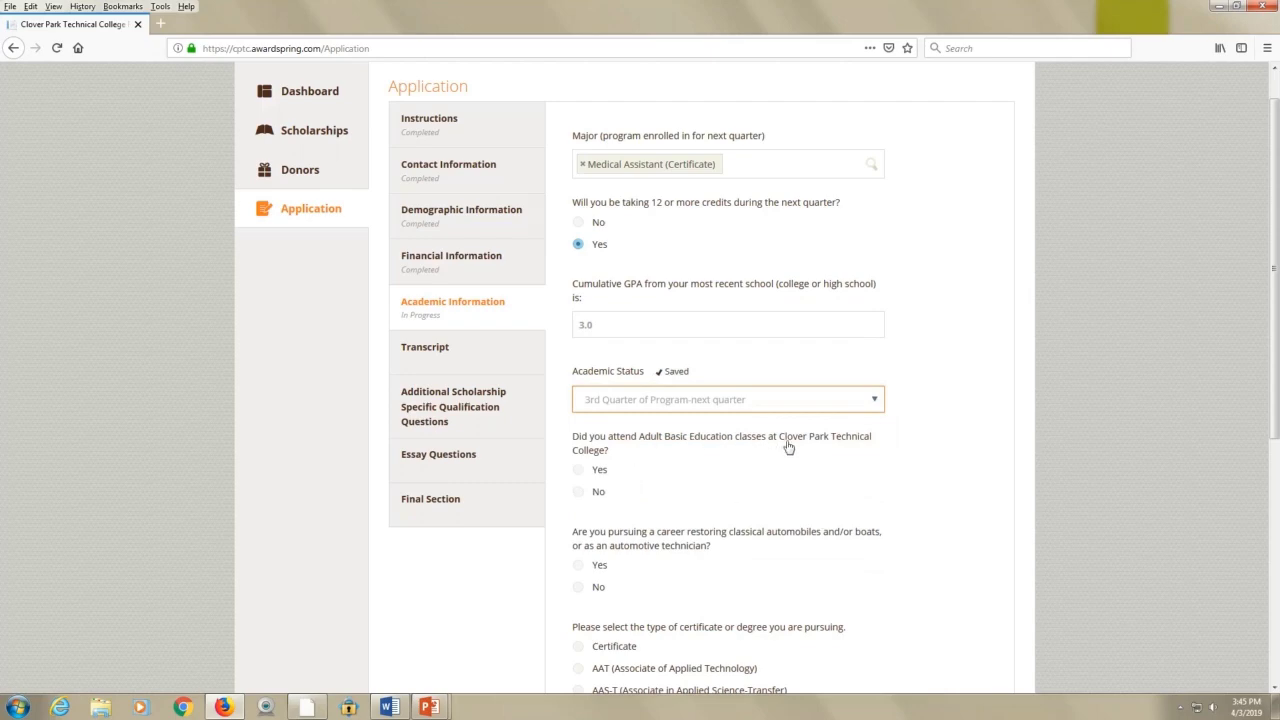
Answer No to the Adult Basic Education and automotive restoration career questions
click(579, 491)
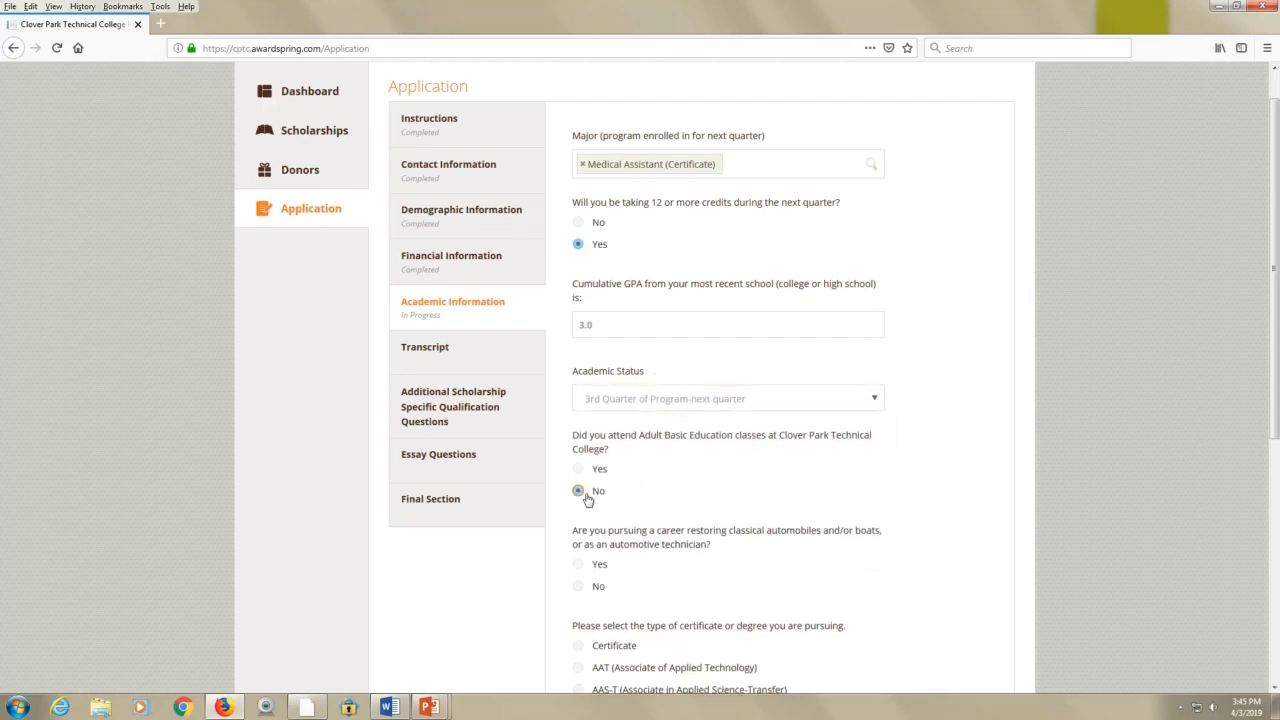
scroll(688, 537, down, 3)
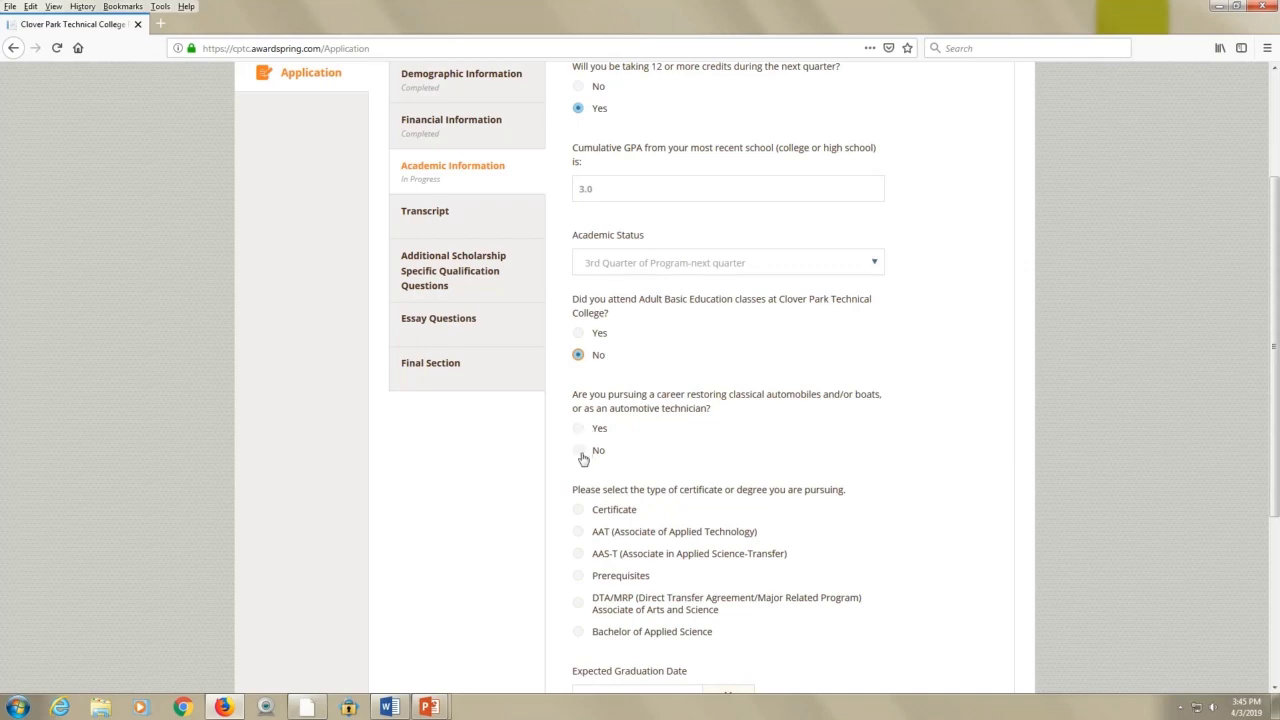
click(579, 451)
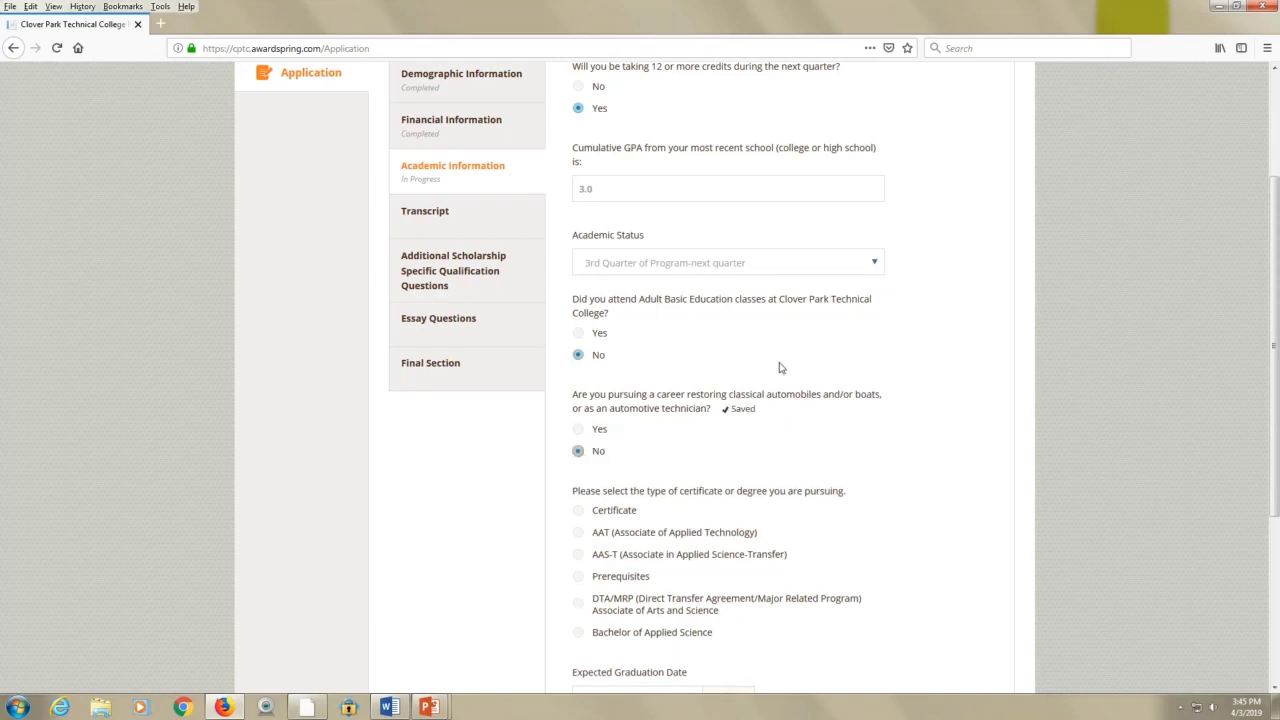
scroll(822, 428, down, 4)
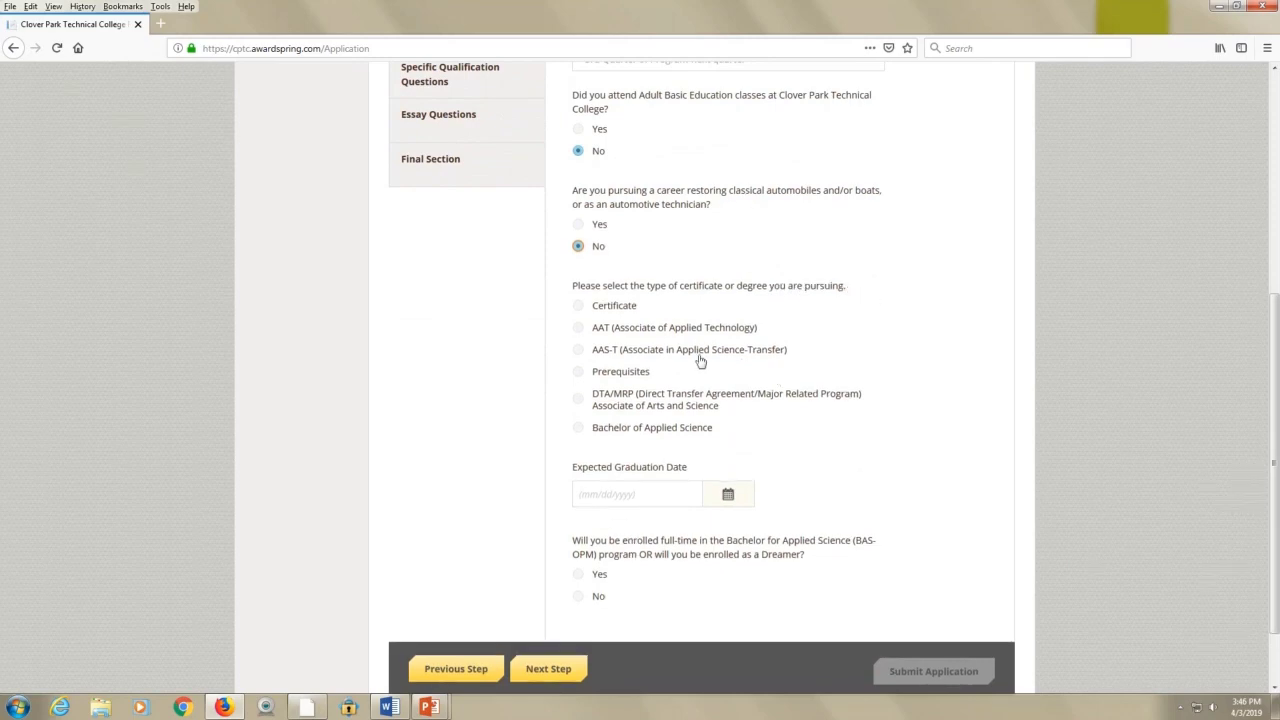
Choose AAT as the degree and set the expected graduation date to June 30, 2019
click(582, 331)
scroll(790, 476, down, 2)
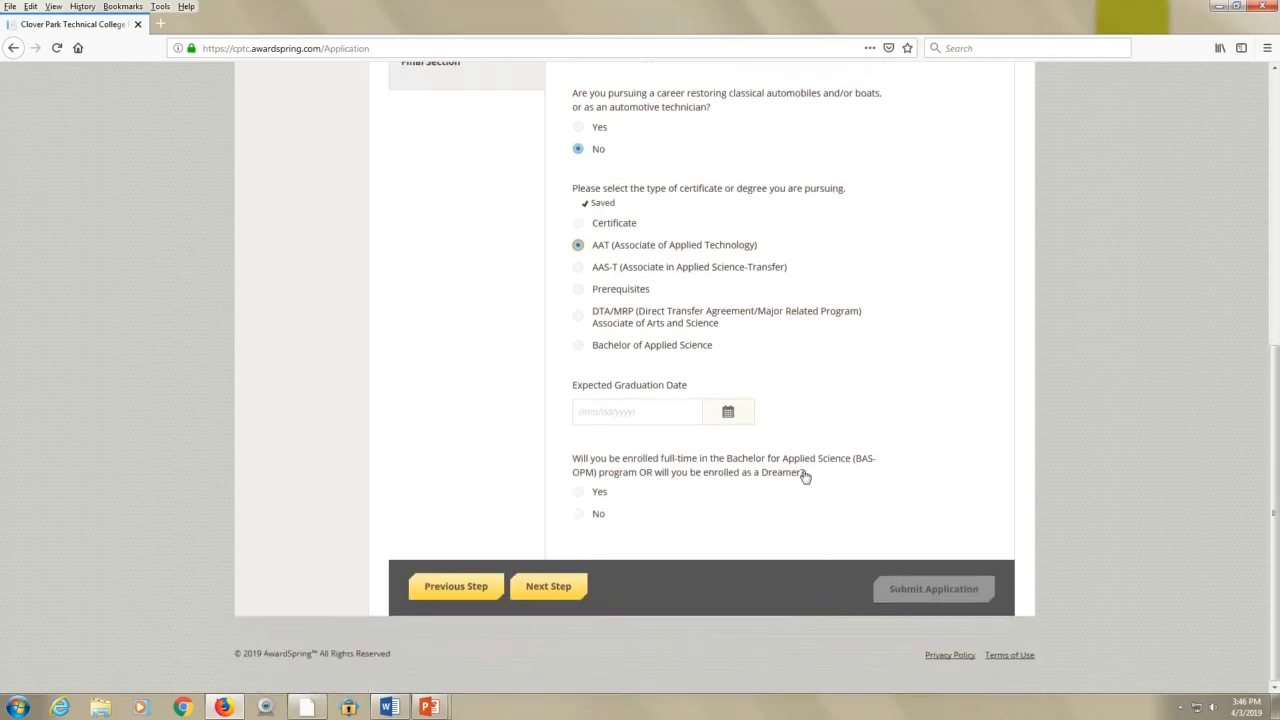
click(728, 412)
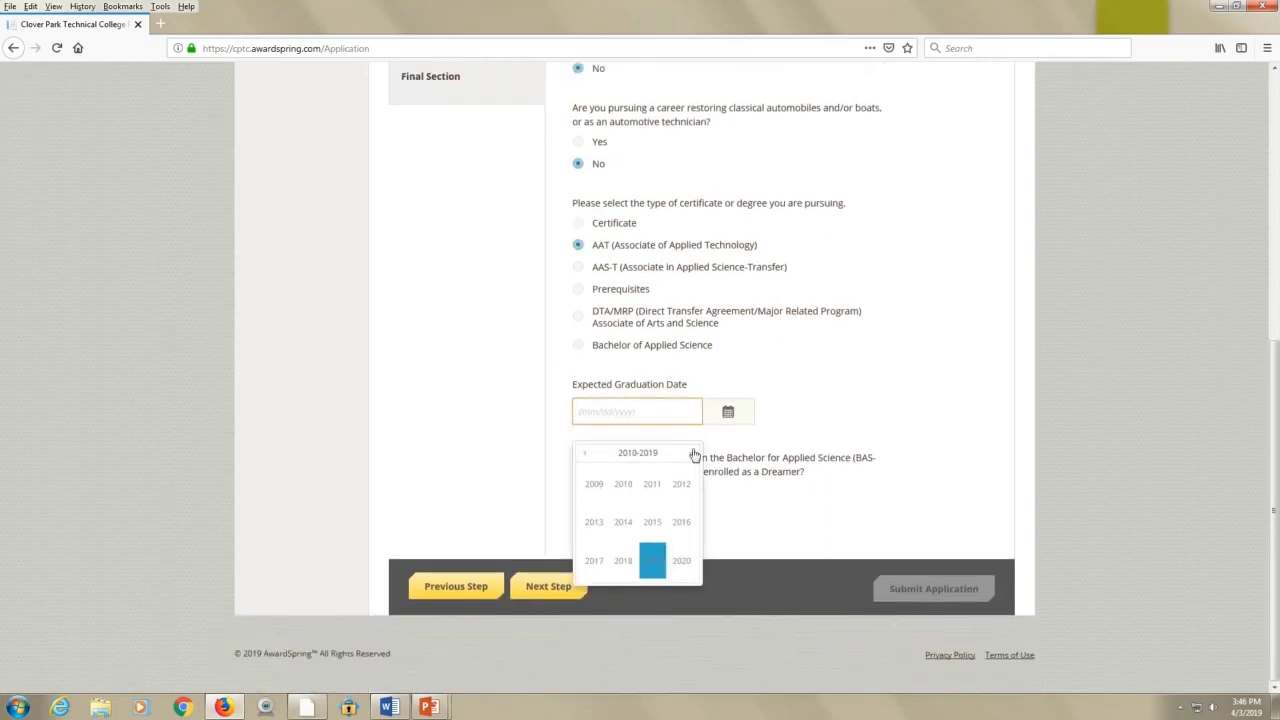
click(654, 562)
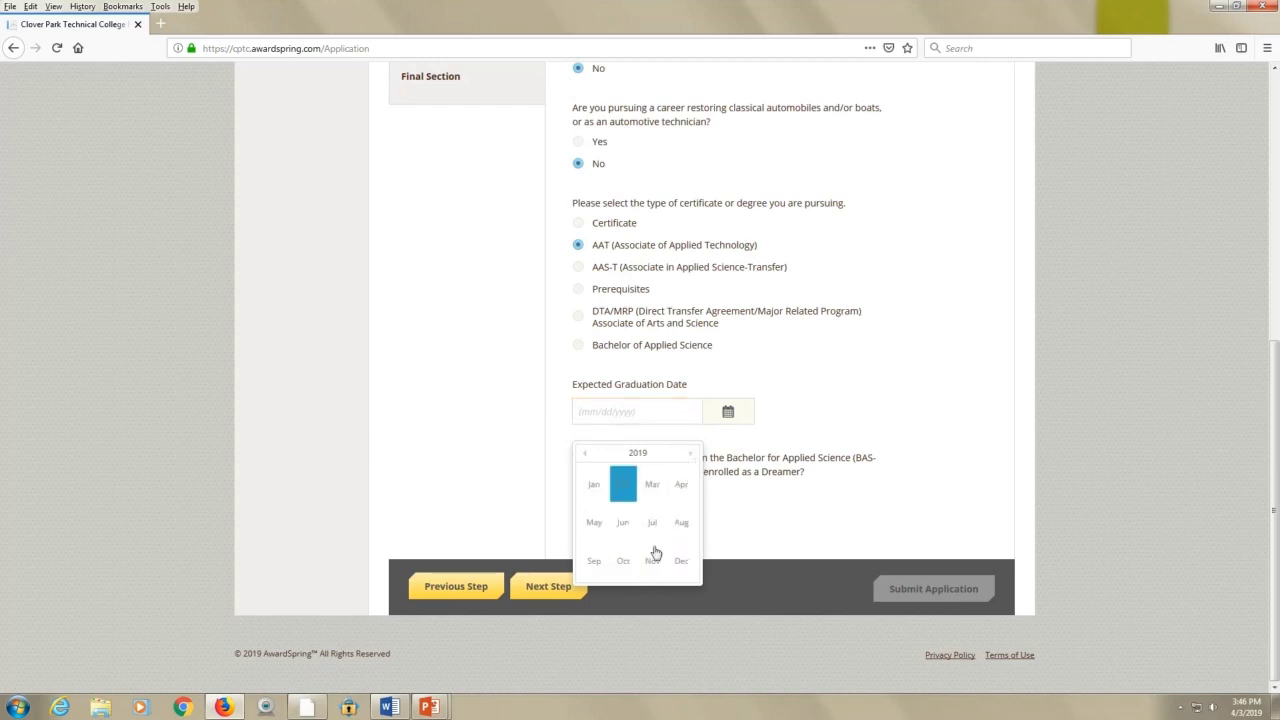
click(623, 523)
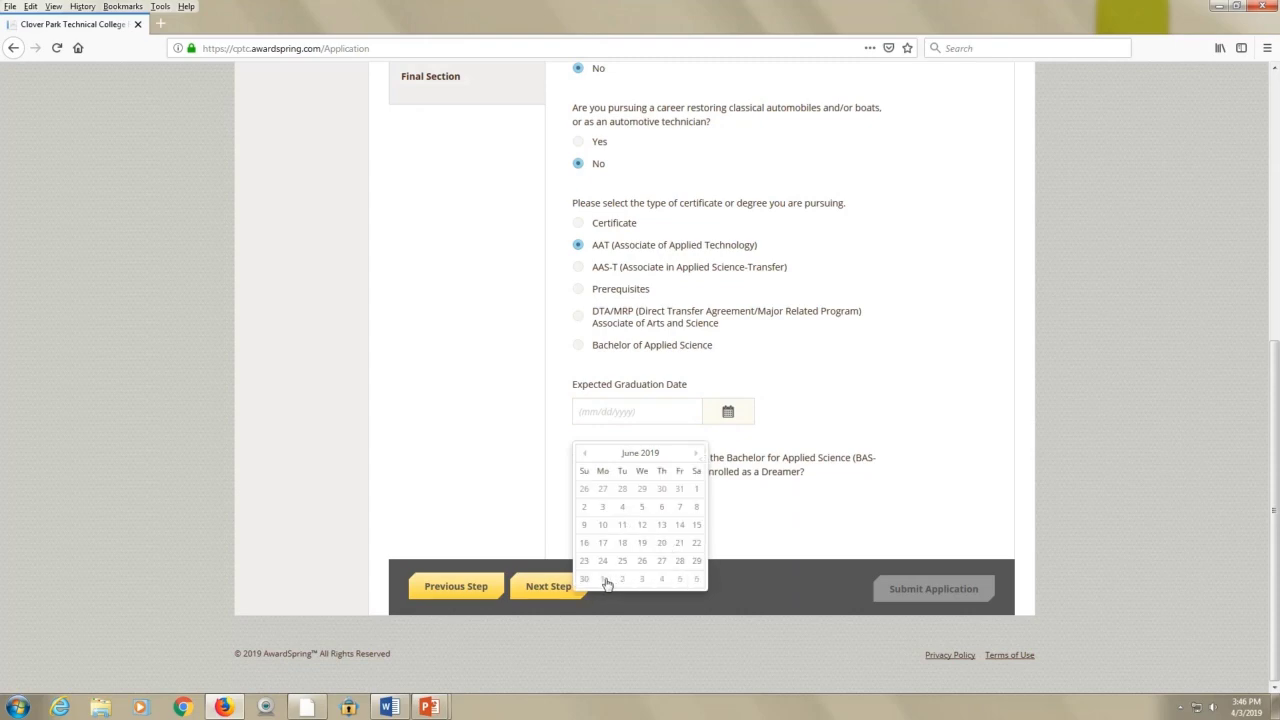
click(702, 455)
click(584, 489)
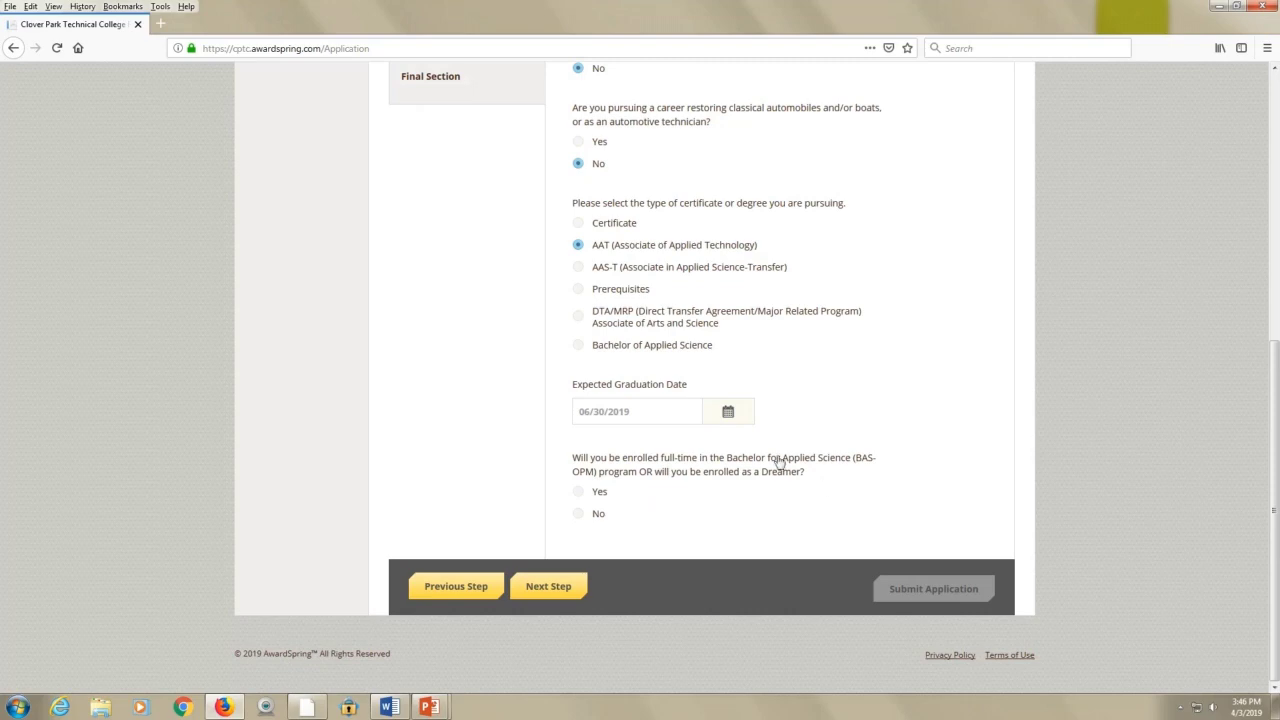
Answer No to the Bachelor/Dreamer question and continue to the Transcript step
click(579, 516)
click(552, 589)
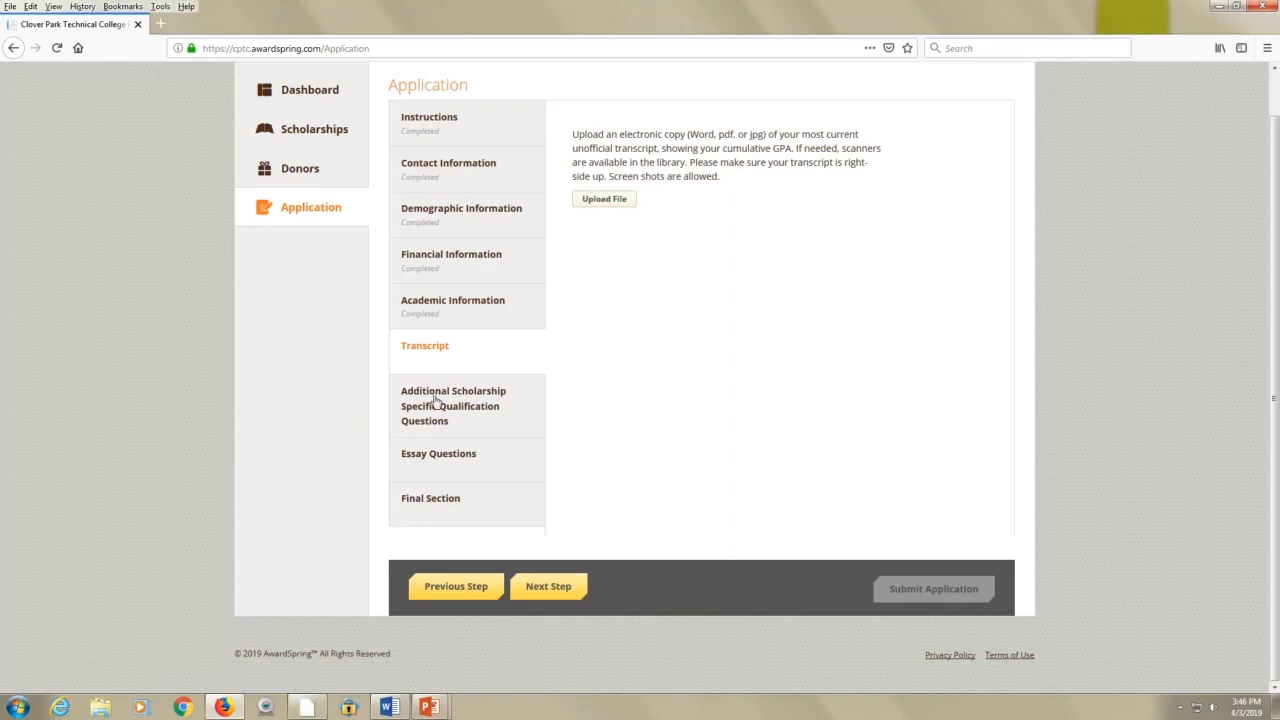
Launch Snipping Tool from Start search and snip the application page
click(17, 707)
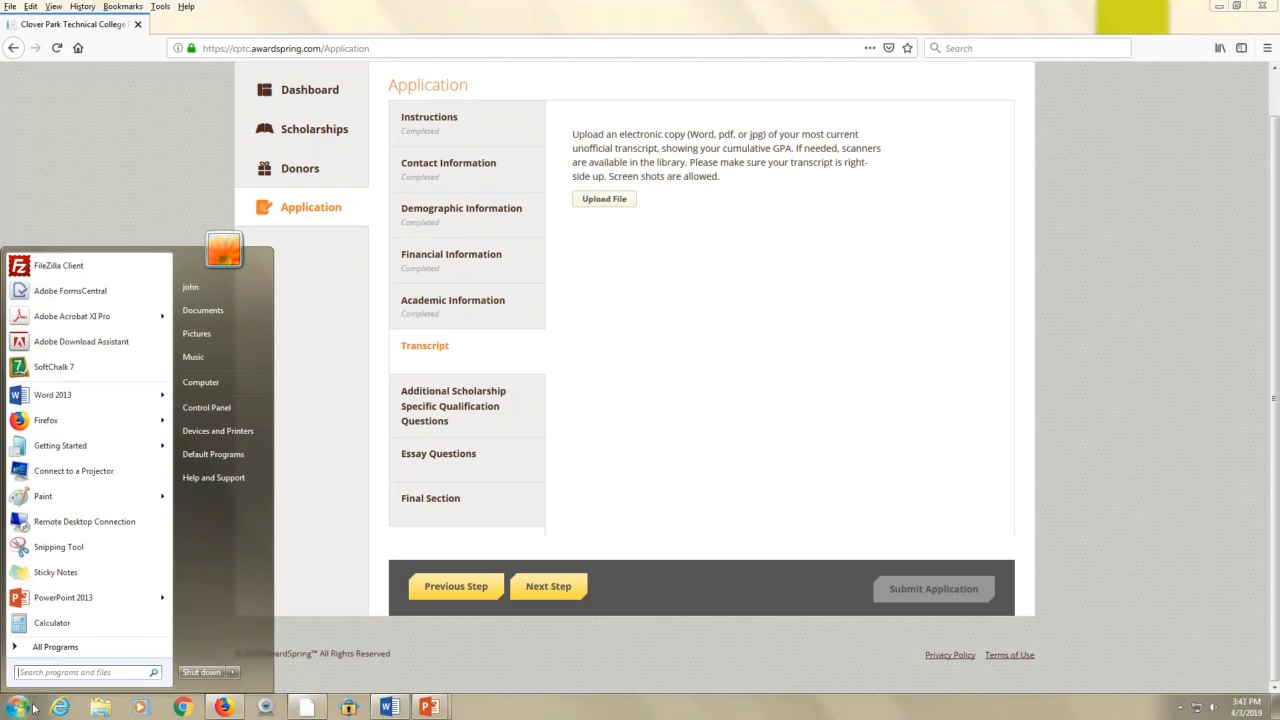
text(Sm)
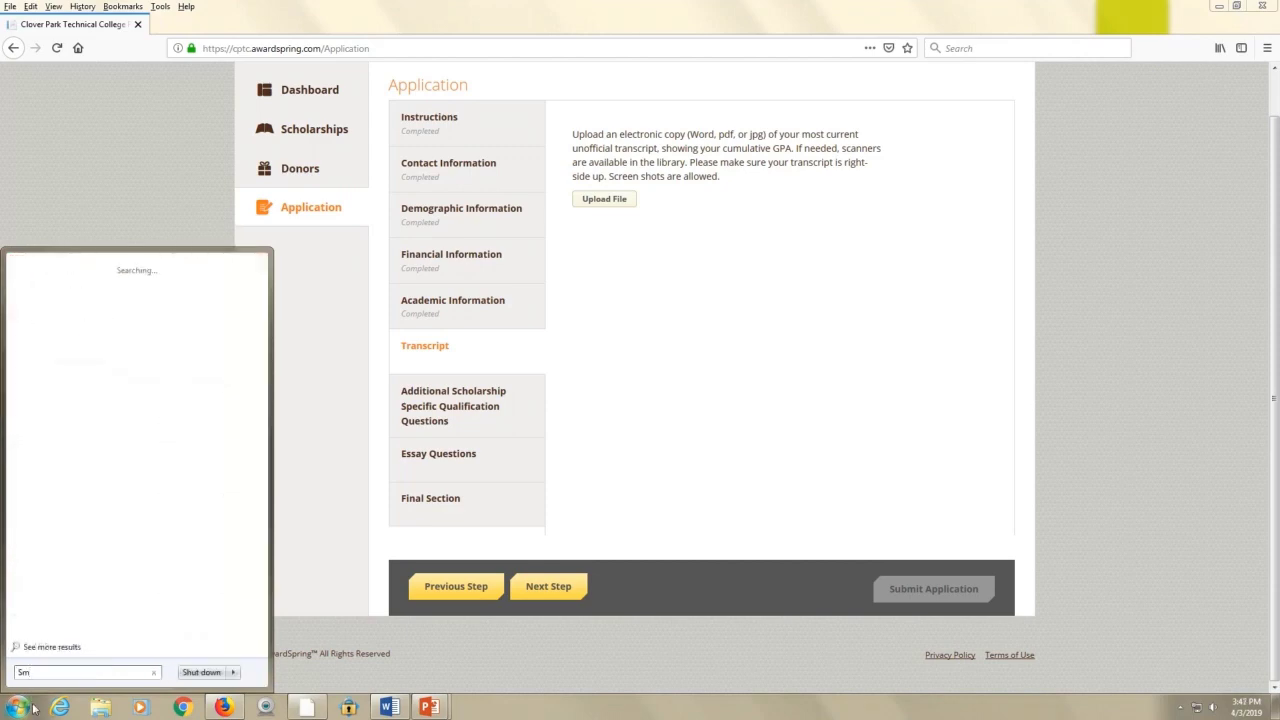
text(ip)
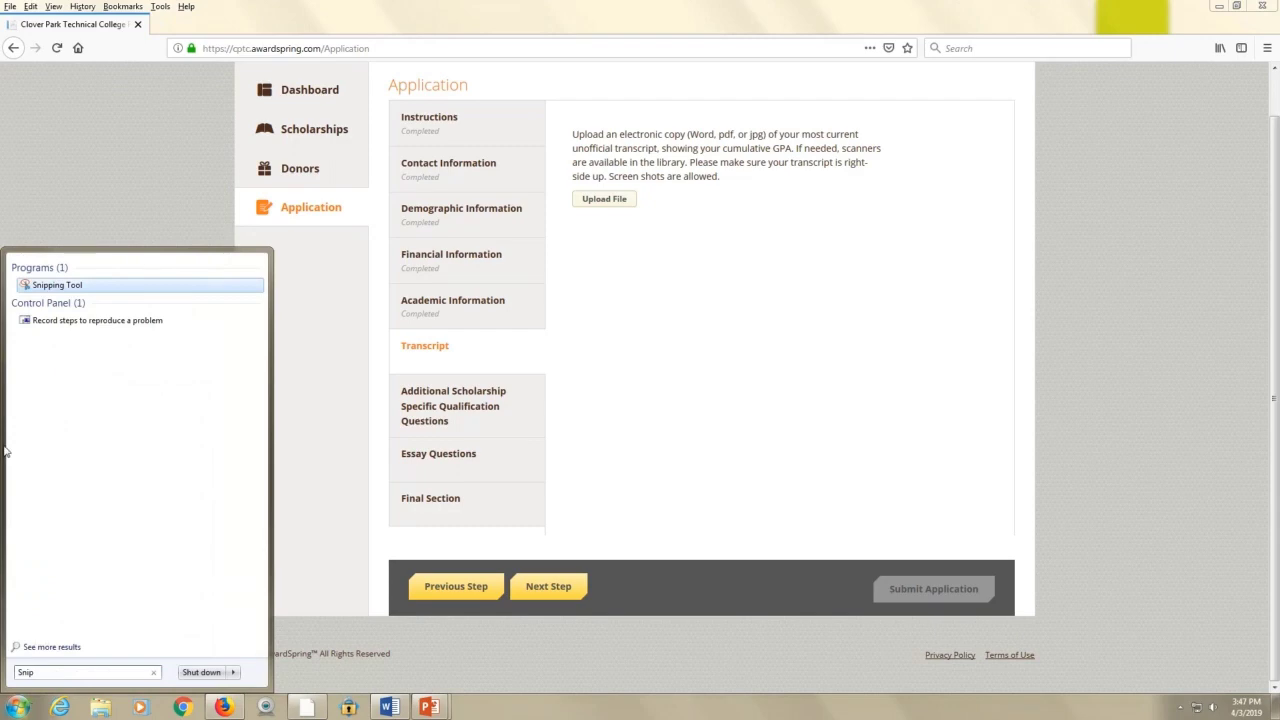
click(84, 288)
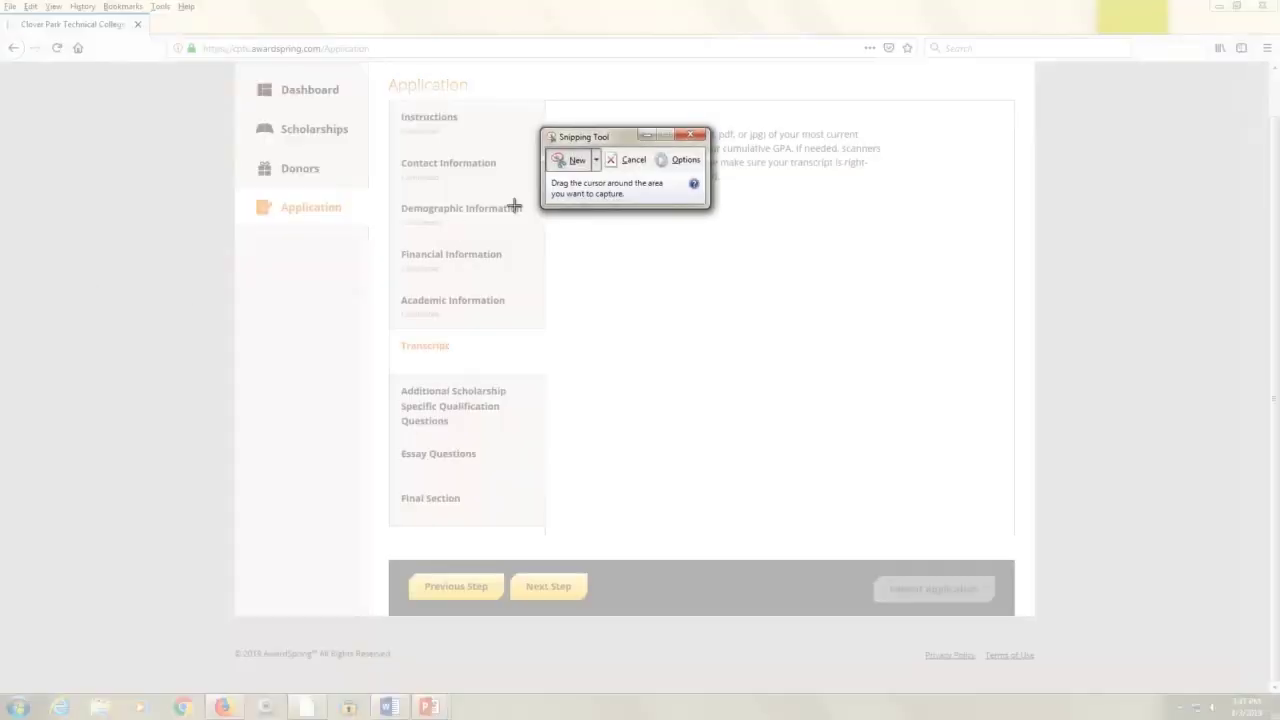
drag(243, 88, 975, 525)
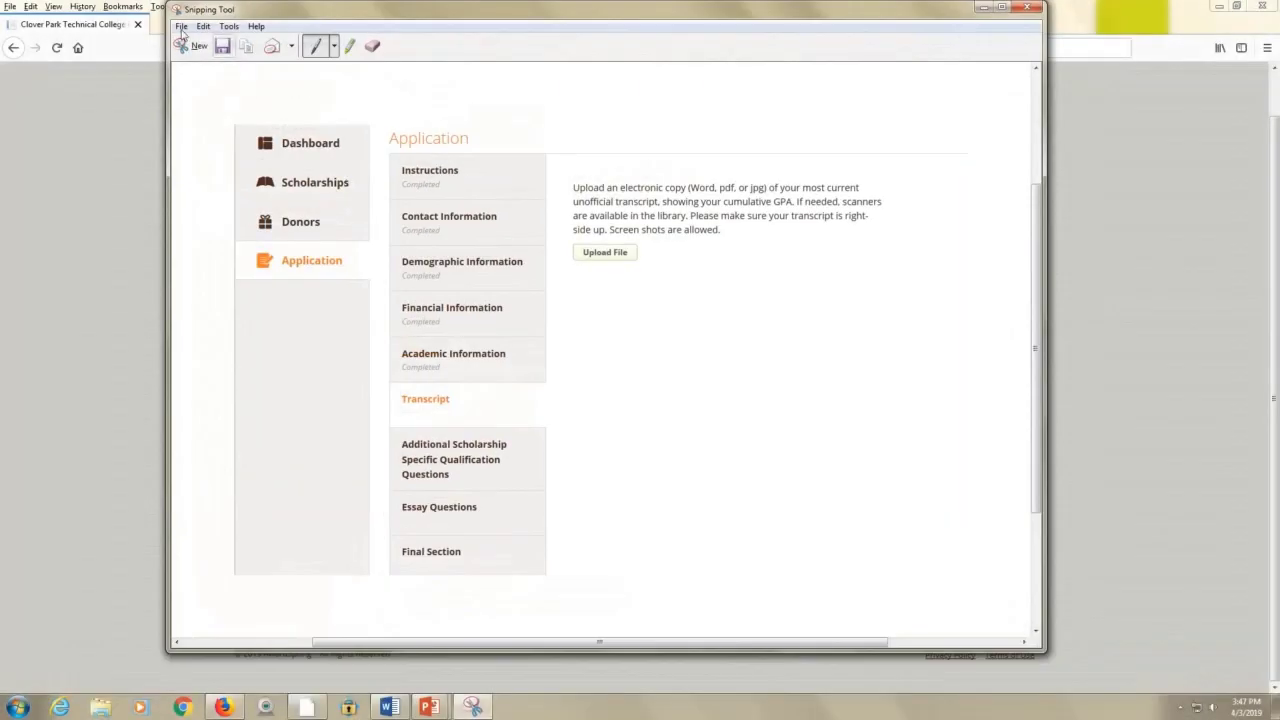
Save the snip to the Desktop as the JPEG 'Transcript', then close Snipping Tool without resaving
click(182, 26)
click(208, 62)
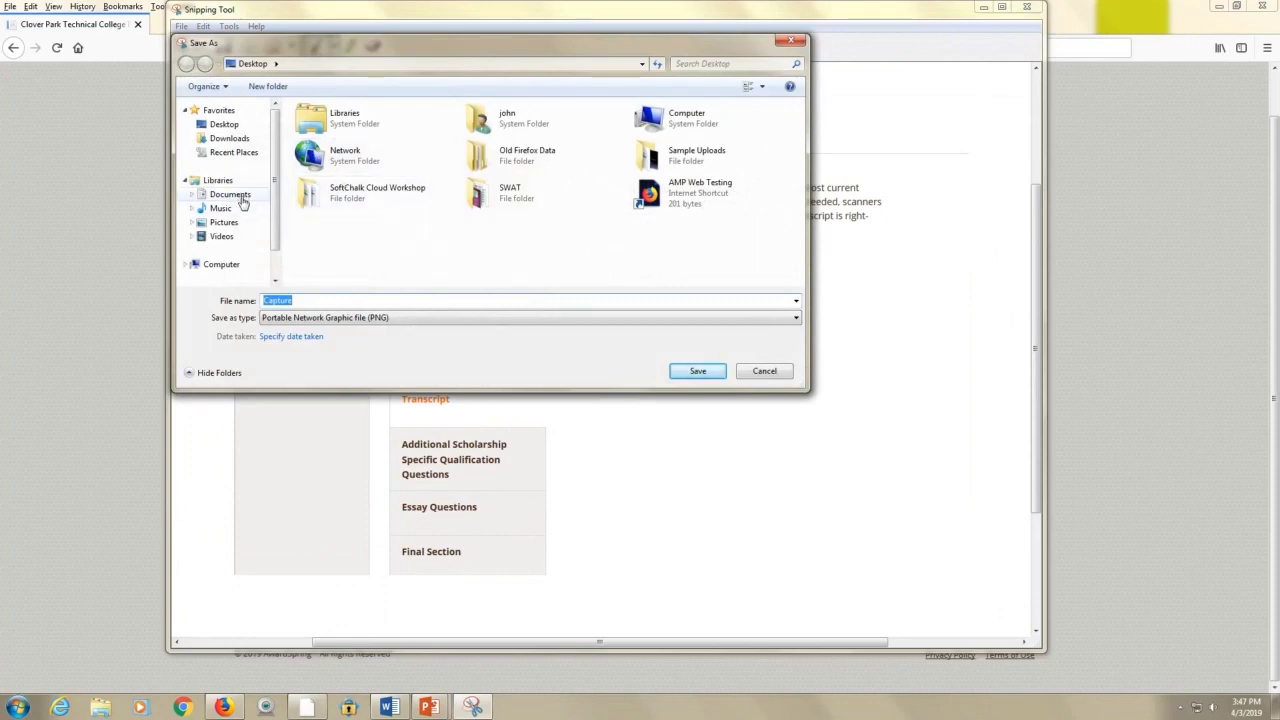
click(228, 125)
click(320, 303)
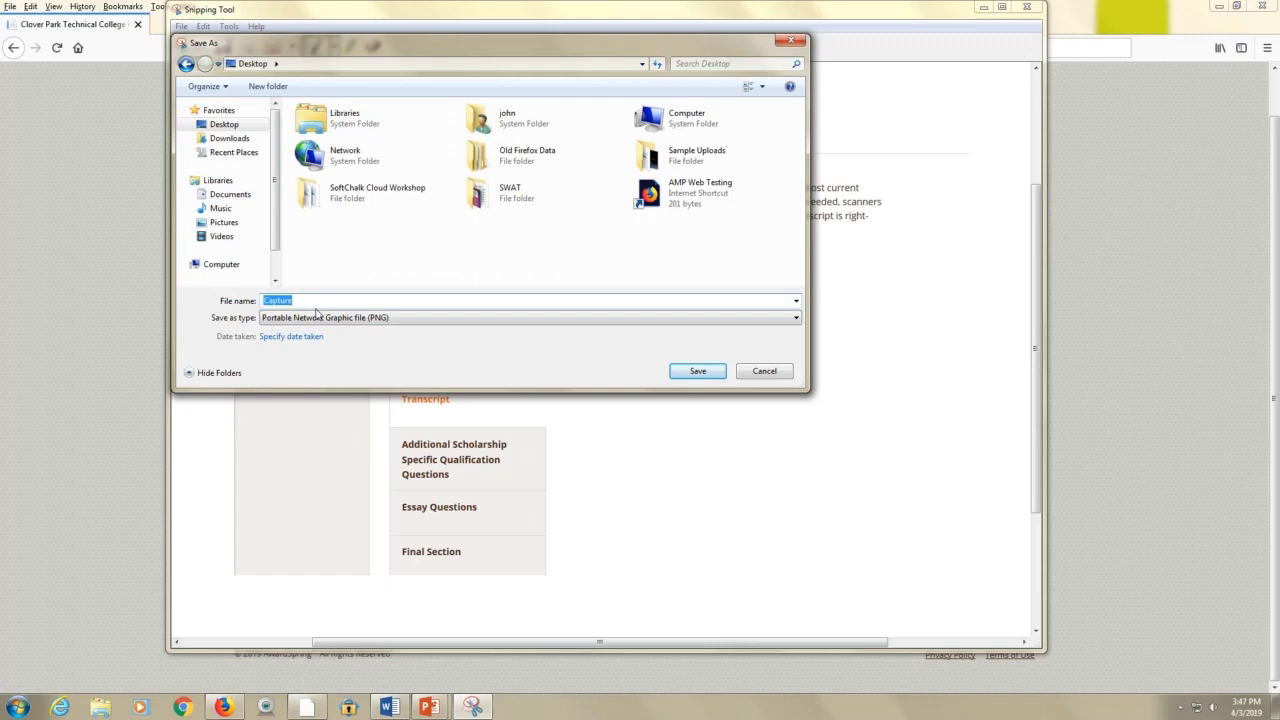
text(Transcript)
click(528, 319)
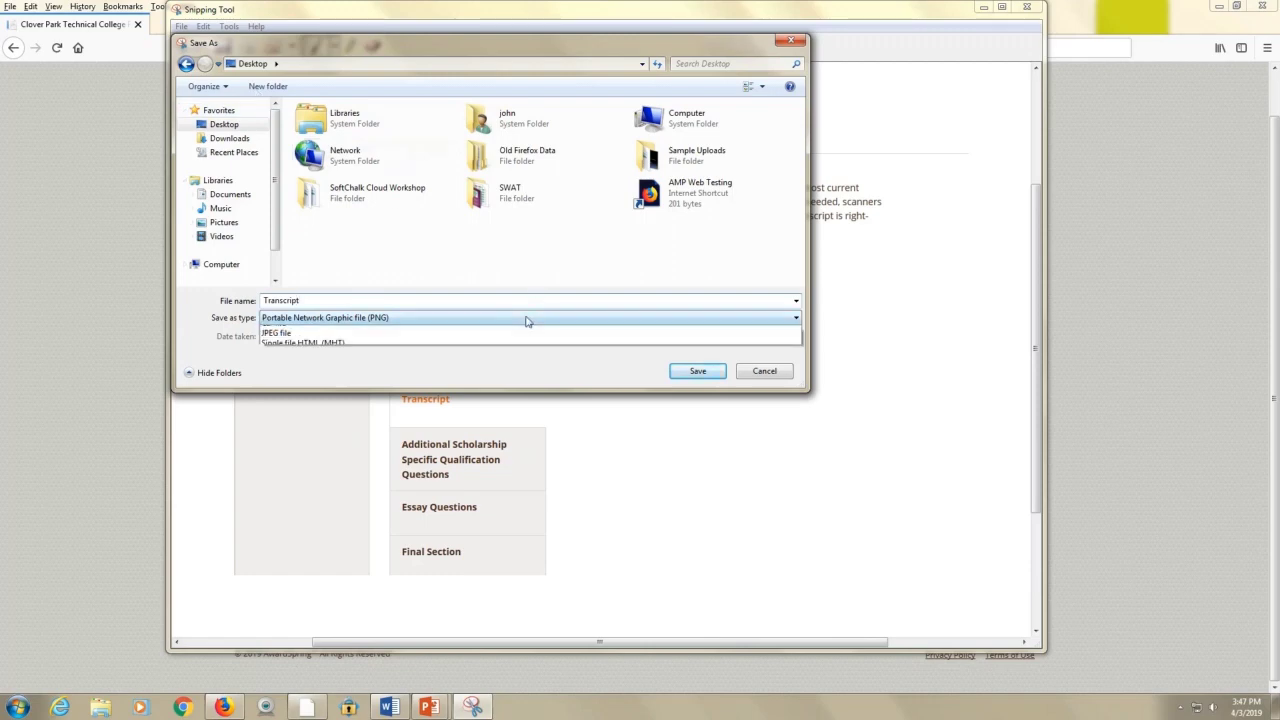
click(507, 351)
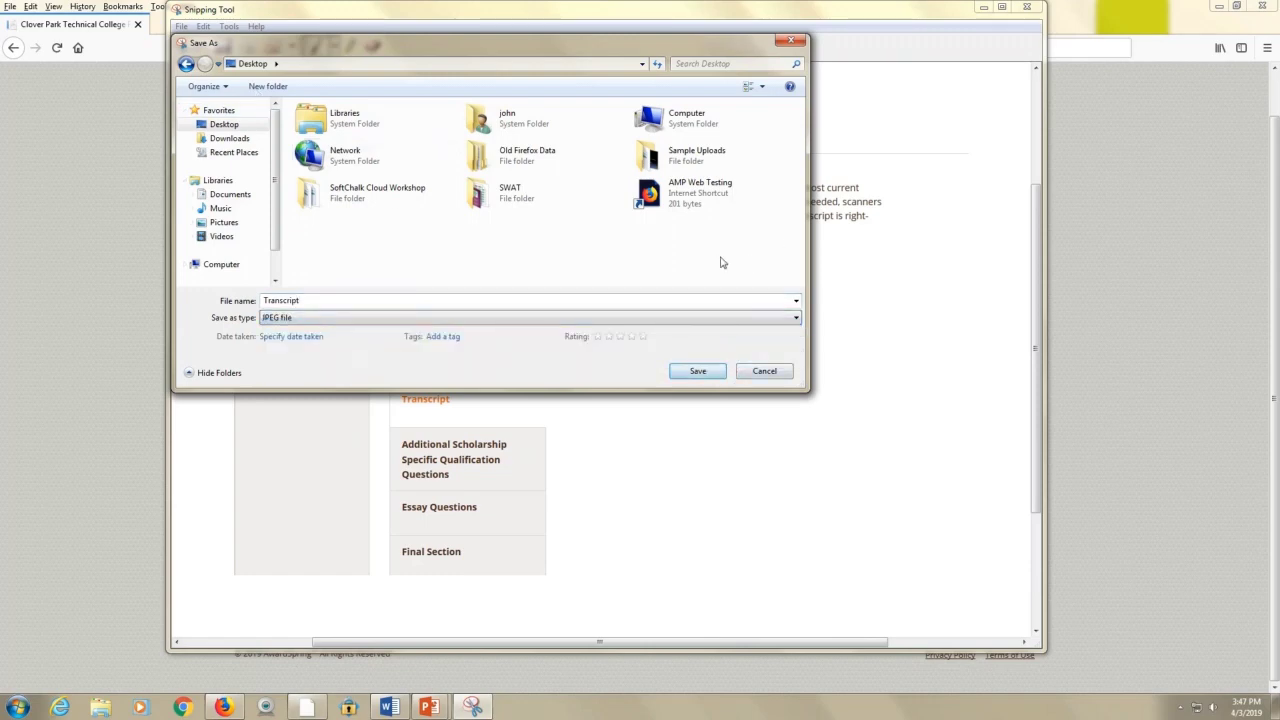
click(695, 372)
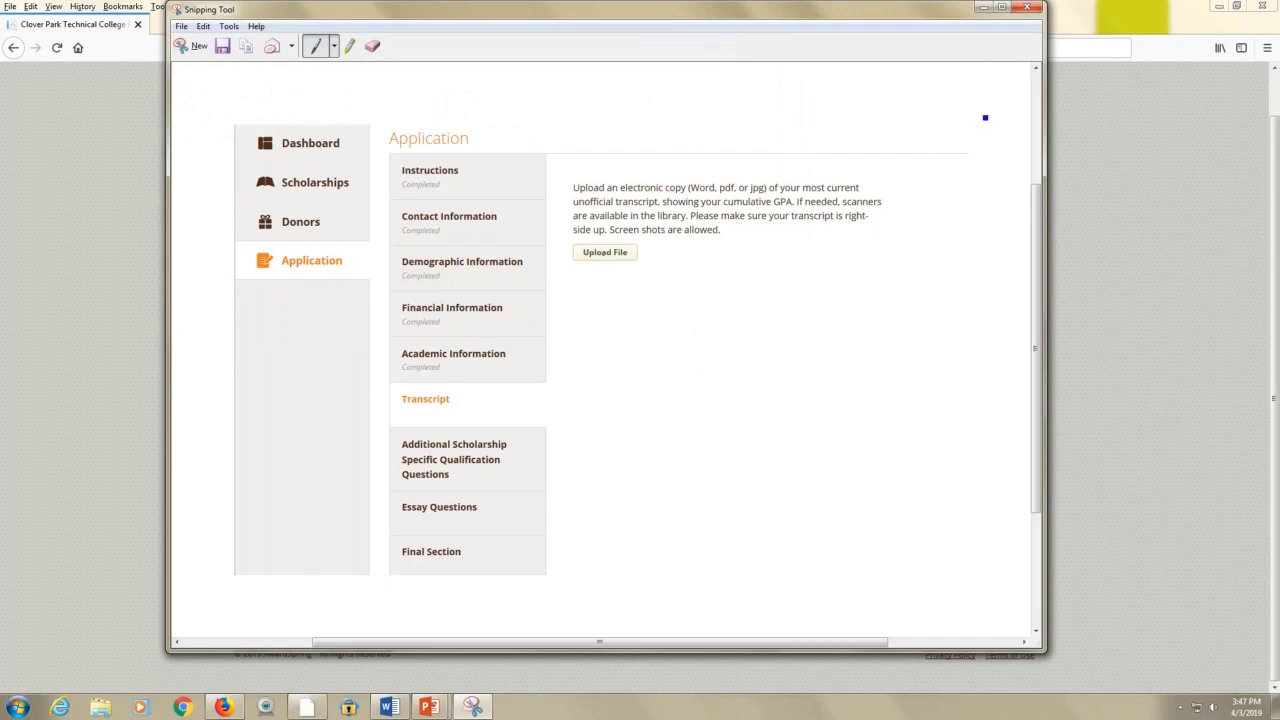
click(1027, 7)
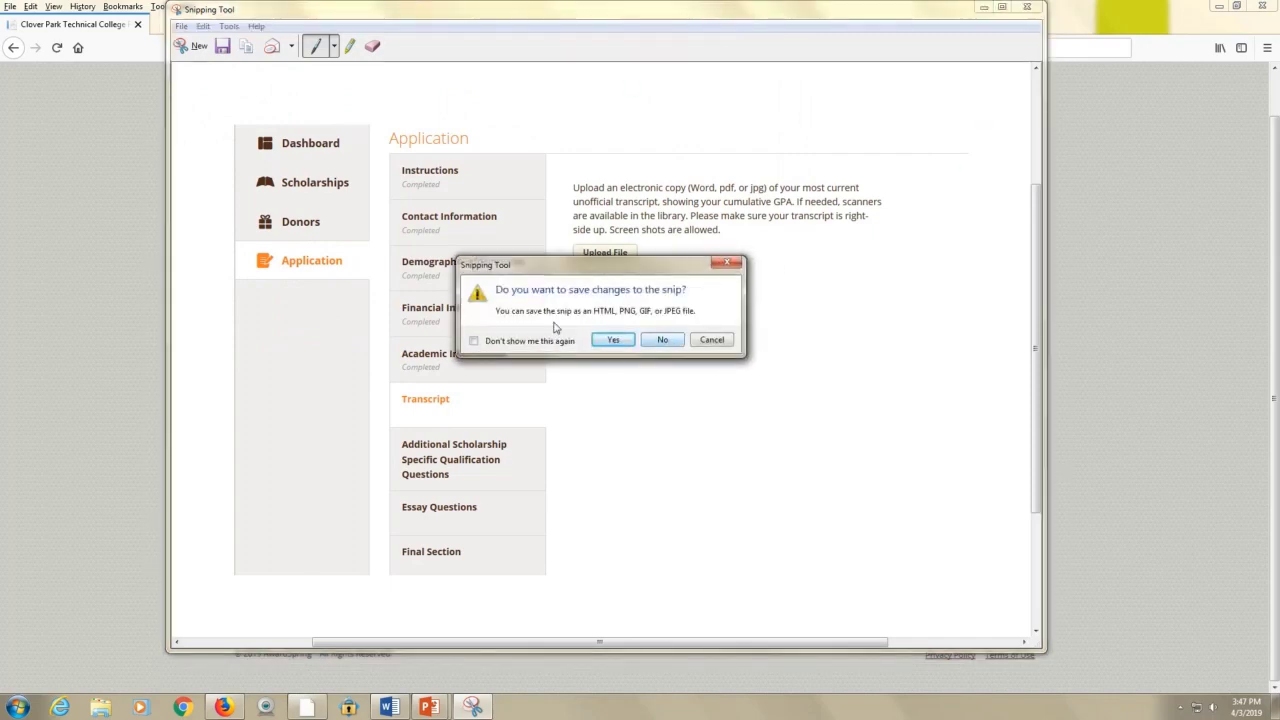
click(661, 341)
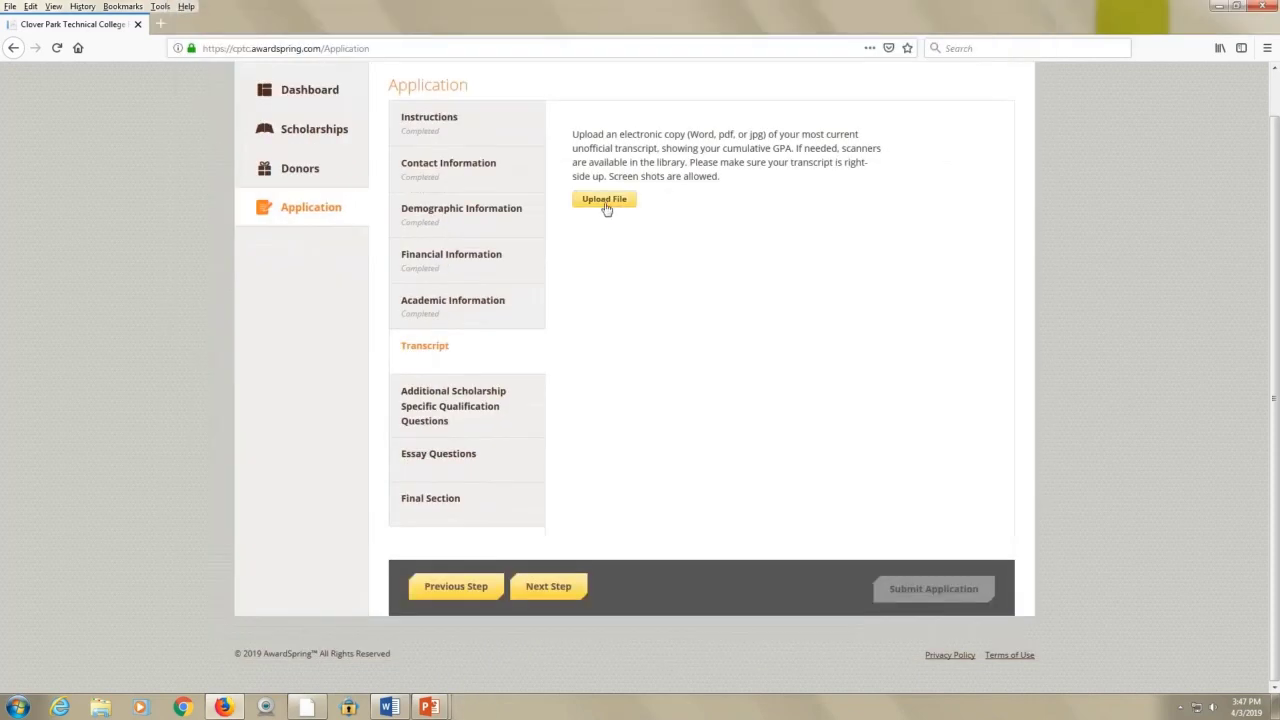
Upload Transcript.JPG from the Desktop as the unofficial transcript
click(606, 203)
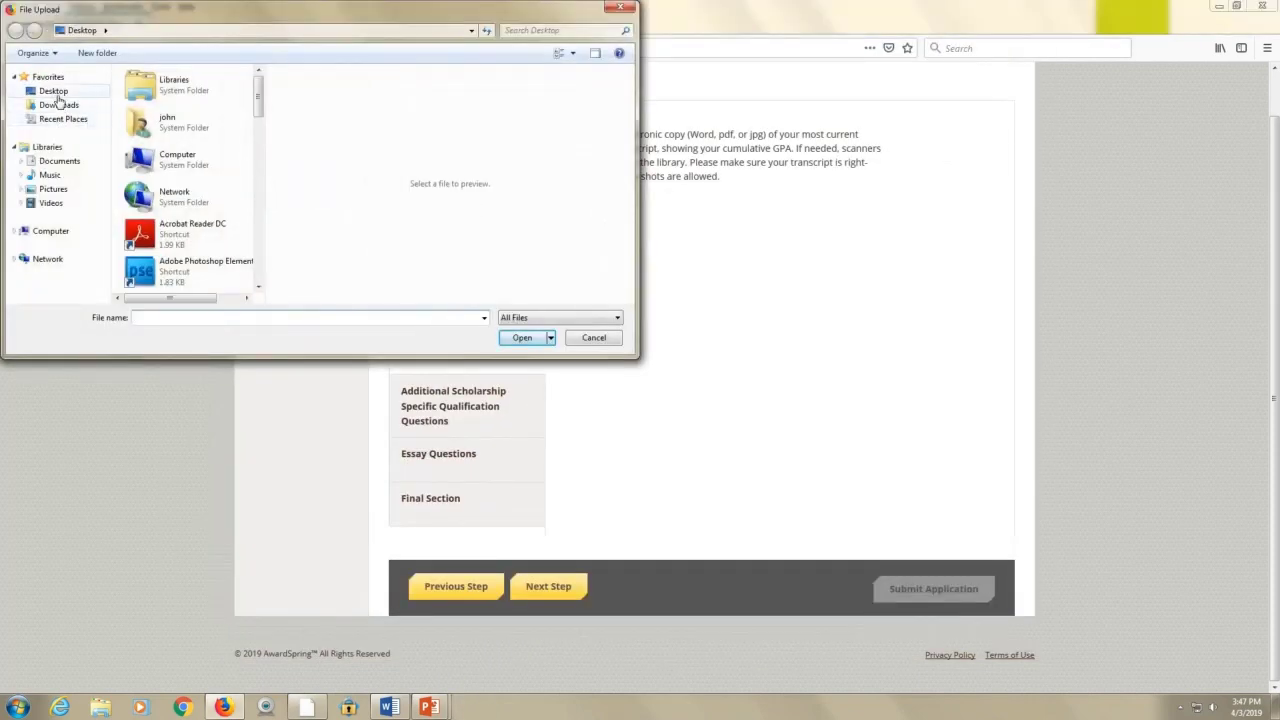
click(55, 92)
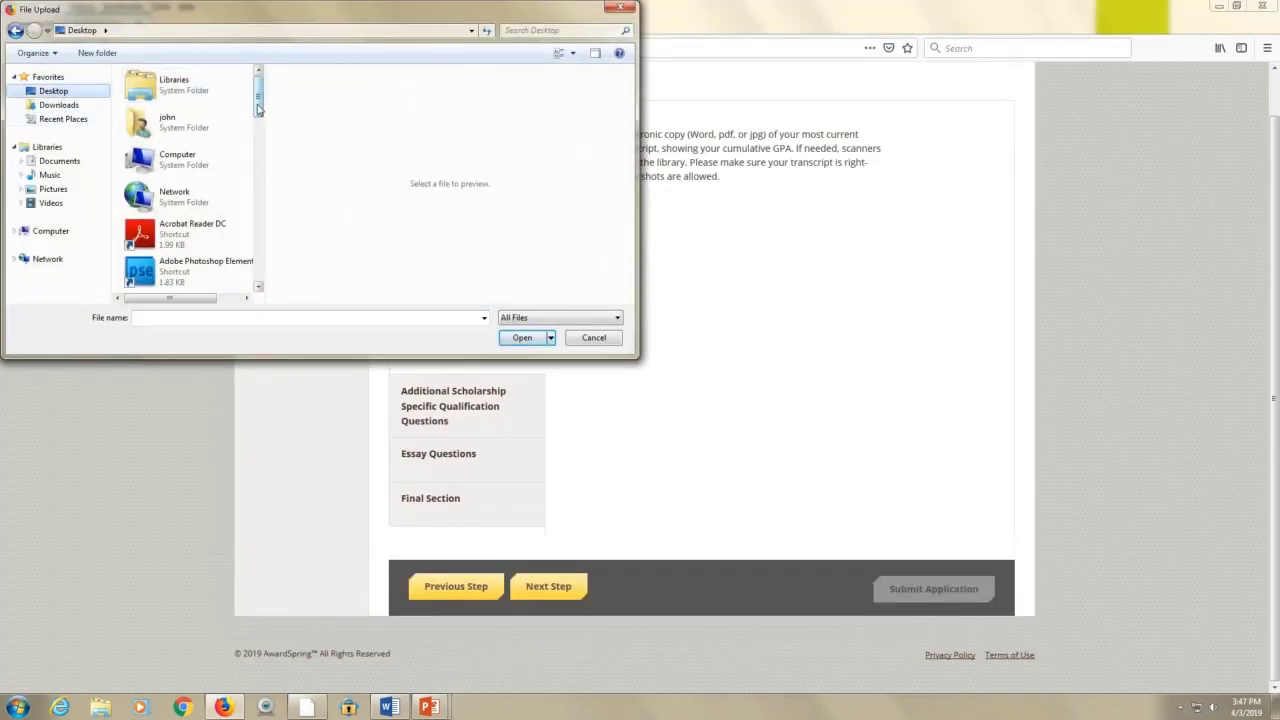
drag(258, 108, 258, 280)
double_click(196, 282)
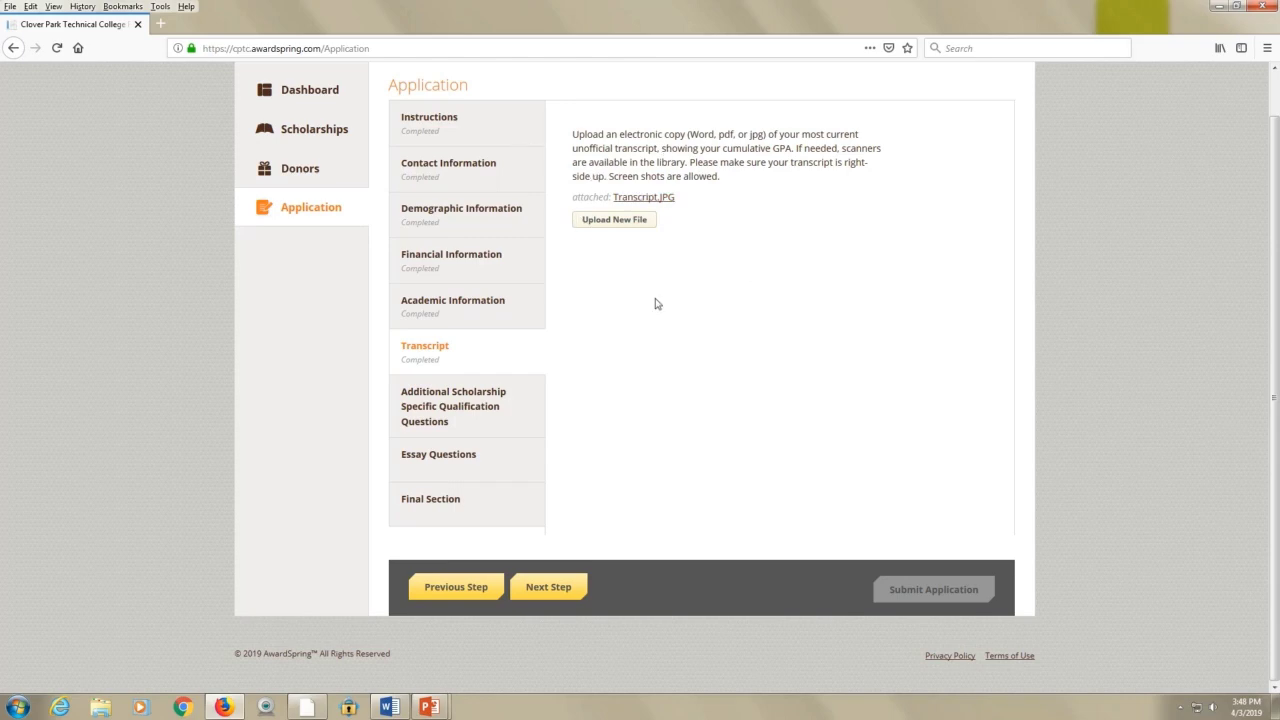
Answer the five qualification questions False, False, Yes, No, No, then continue to Essay Questions
click(549, 588)
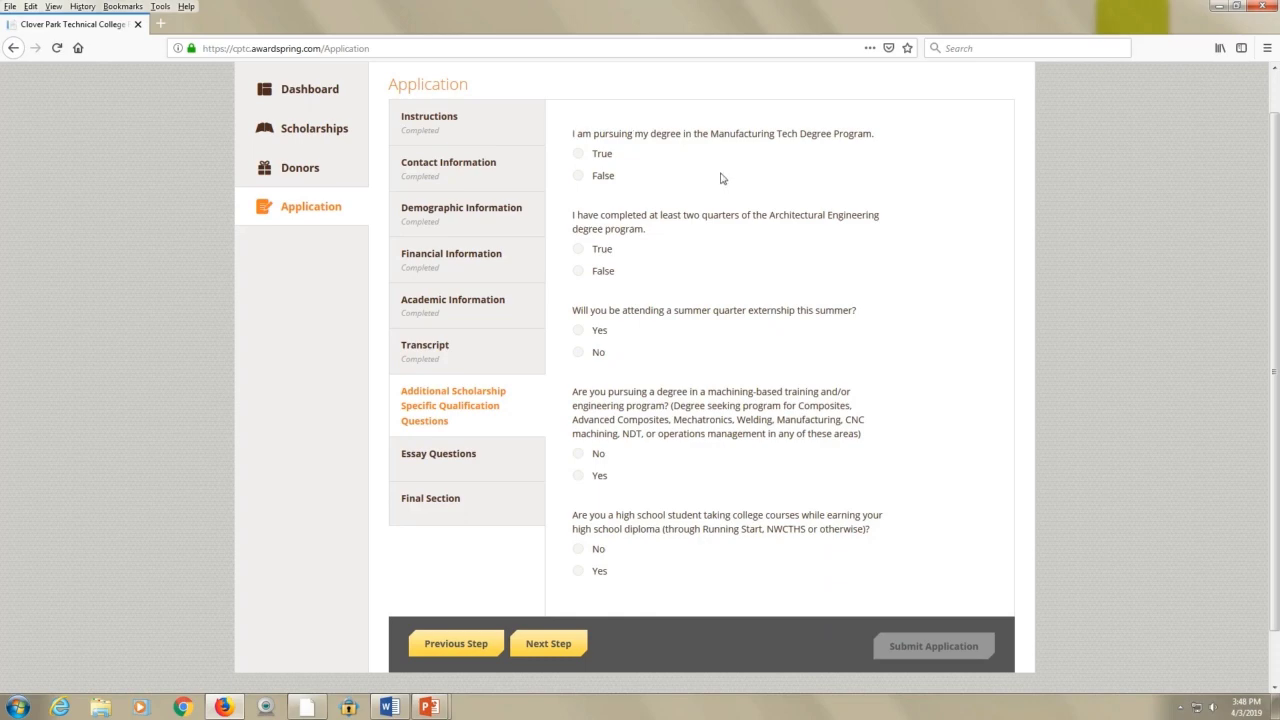
click(579, 176)
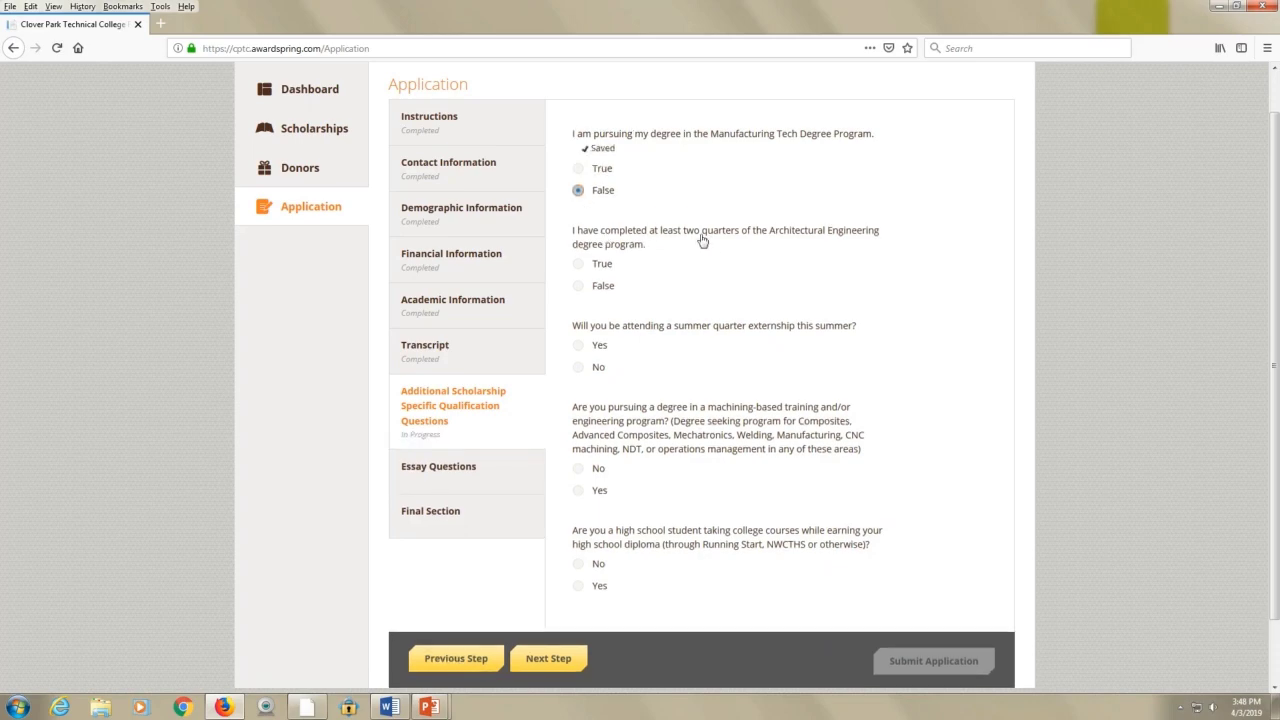
click(579, 286)
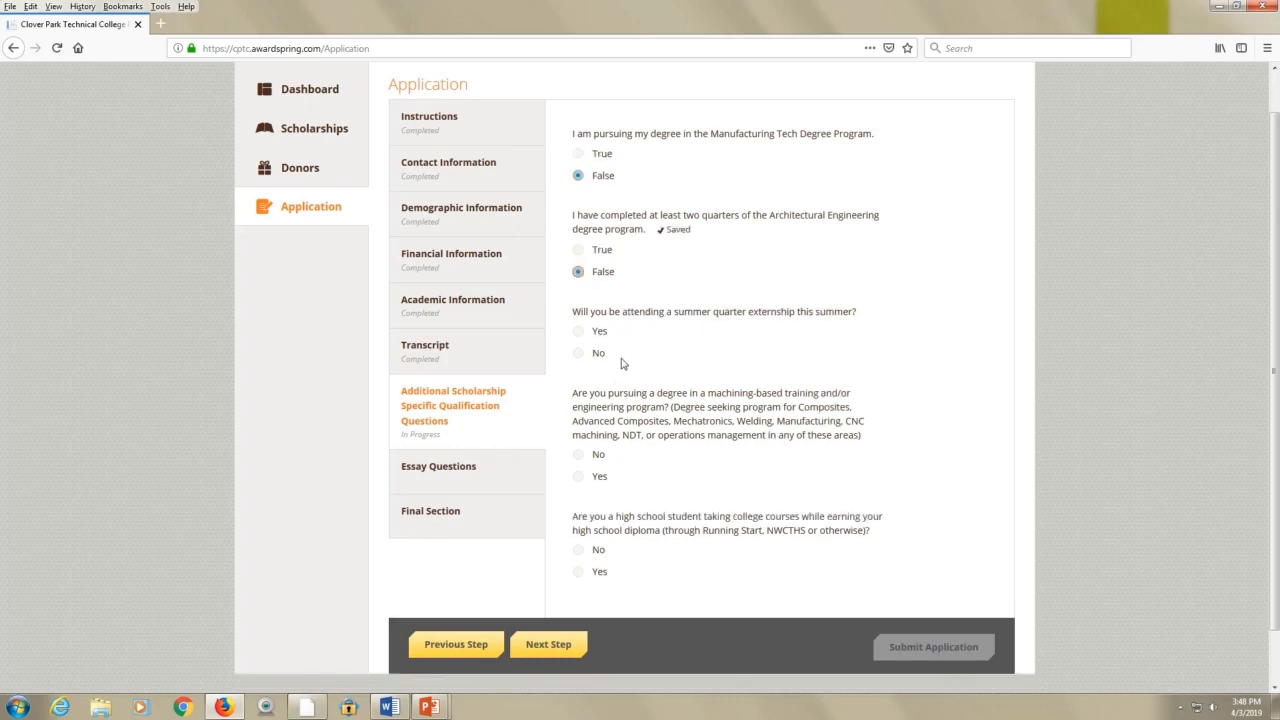
click(590, 331)
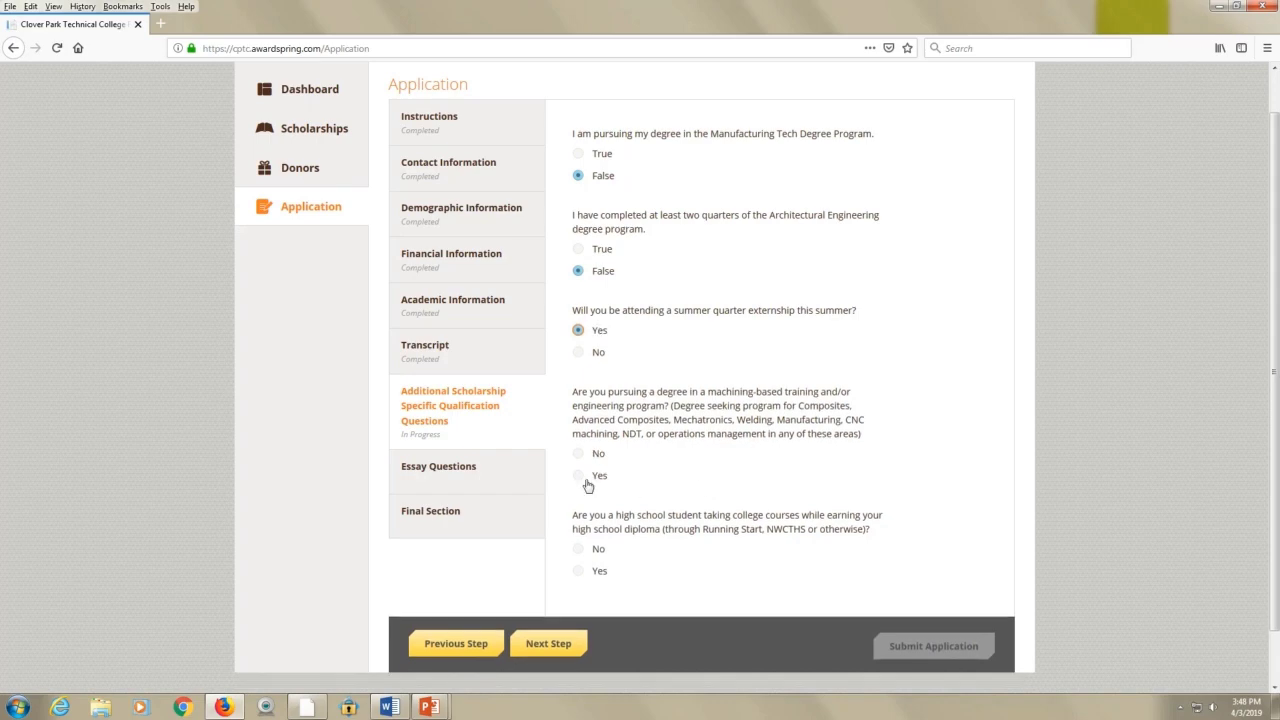
click(579, 468)
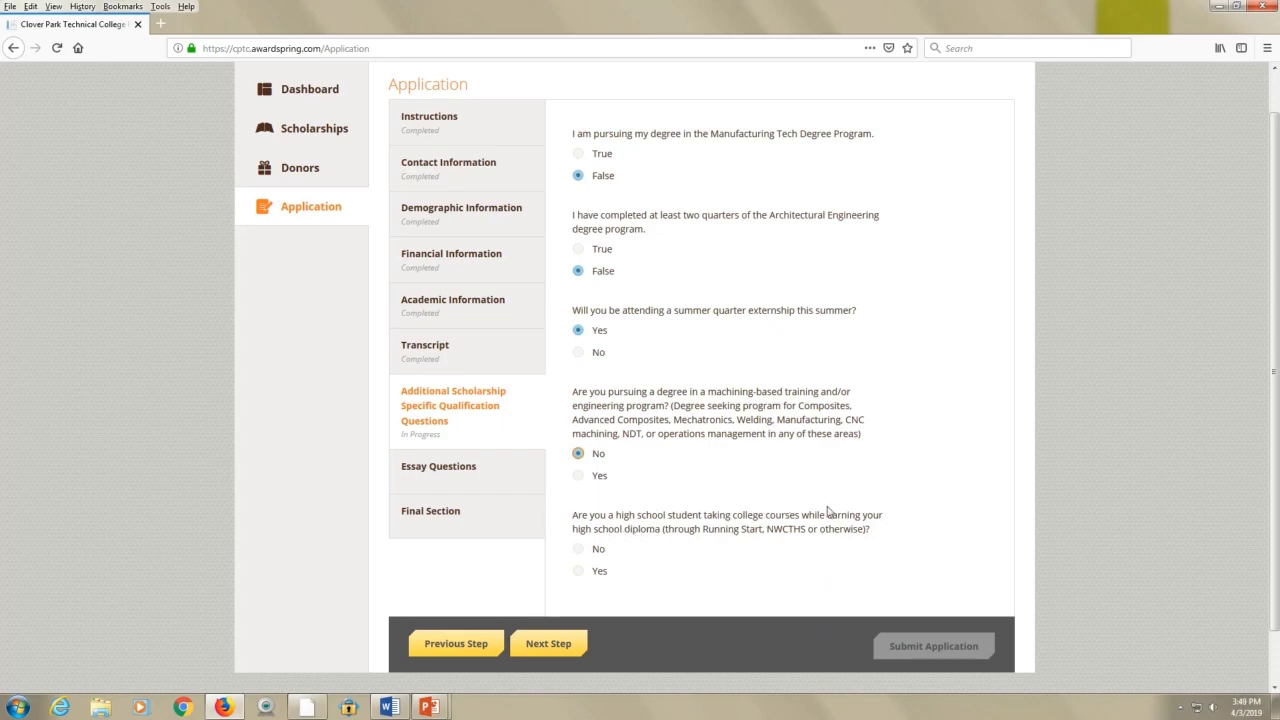
click(582, 553)
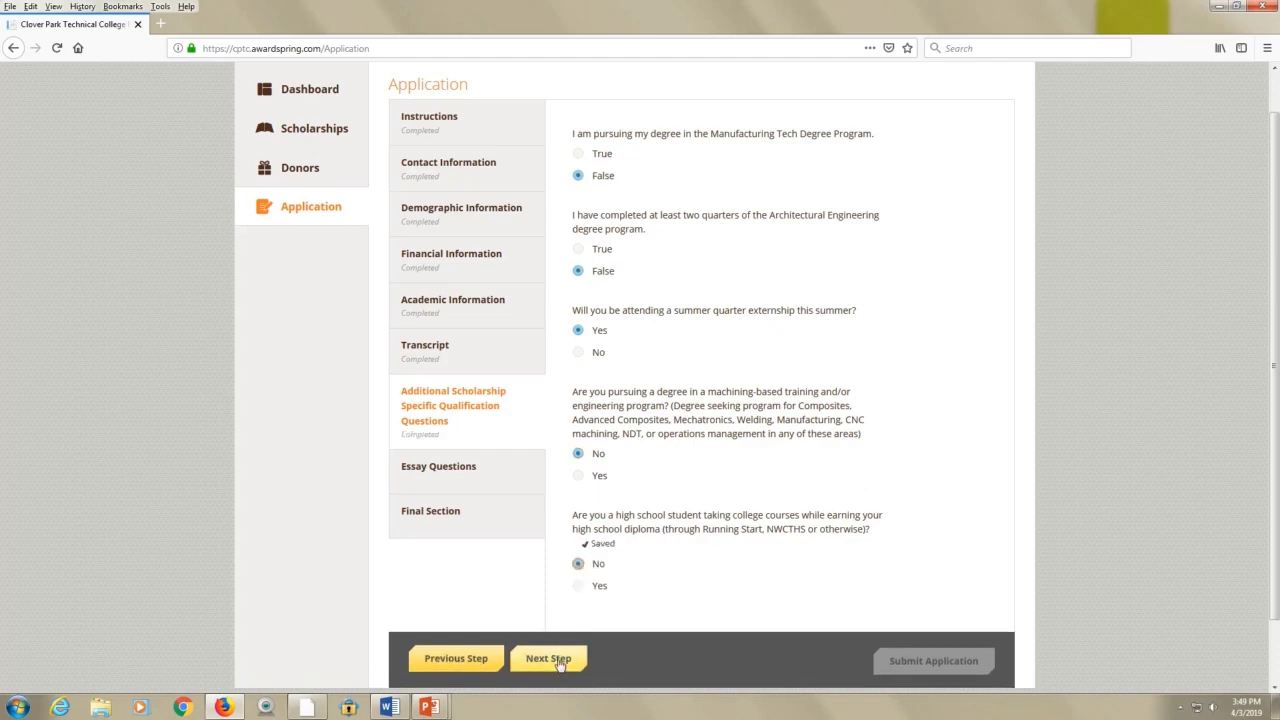
click(560, 661)
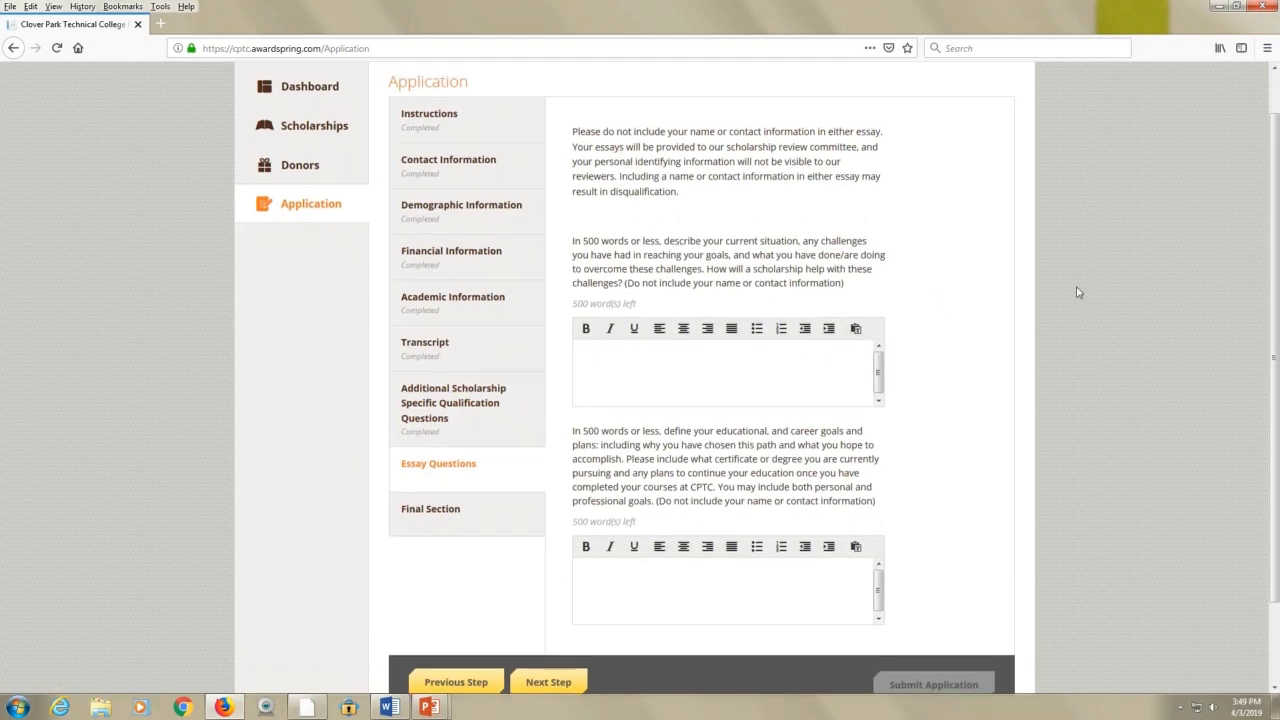
Read the first essay prompt and place the cursor in the first essay answer box
scroll(1040, 294, up, 1)
scroll(1032, 295, down, 1)
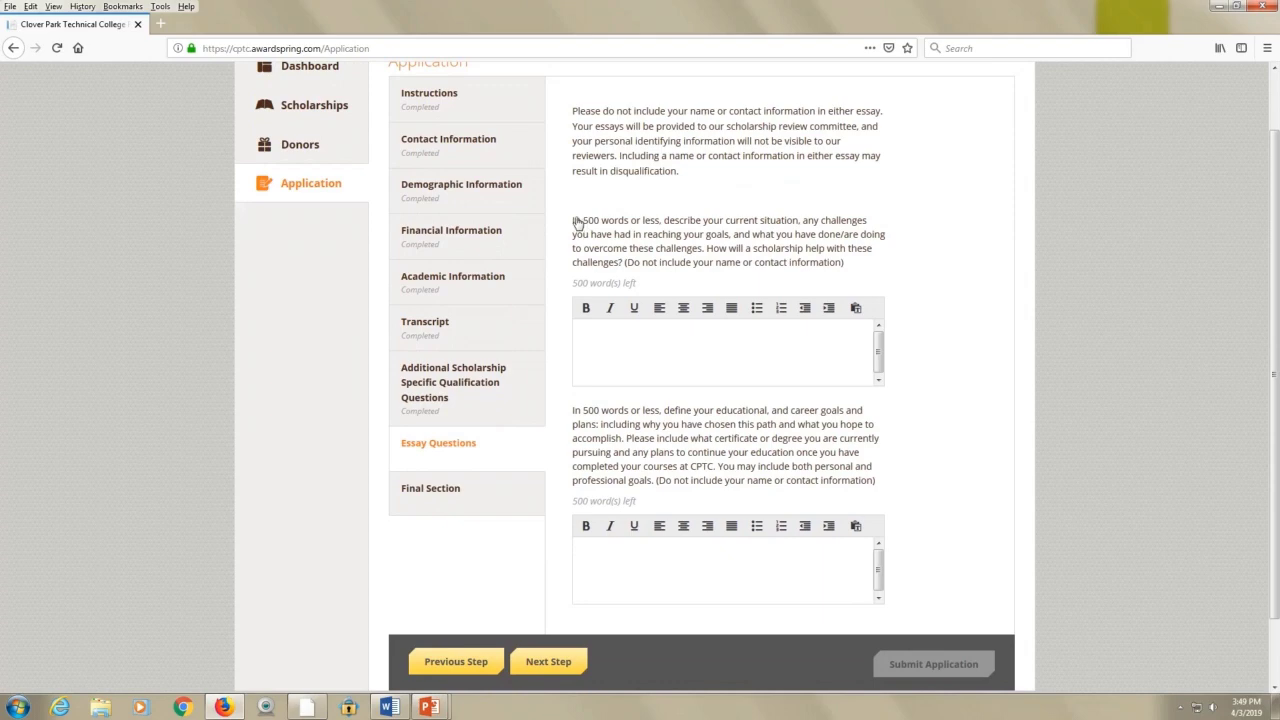
drag(577, 222, 880, 265)
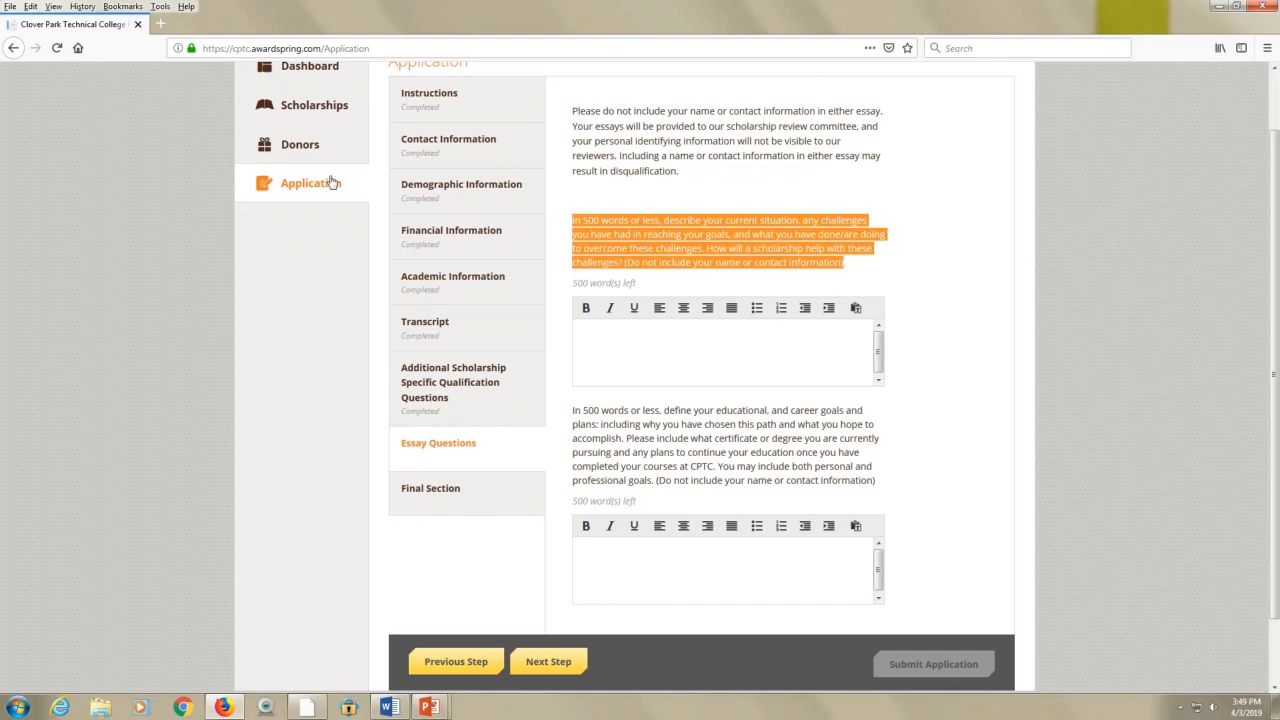
scroll(740, 272, up, 1)
scroll(740, 272, up, 2)
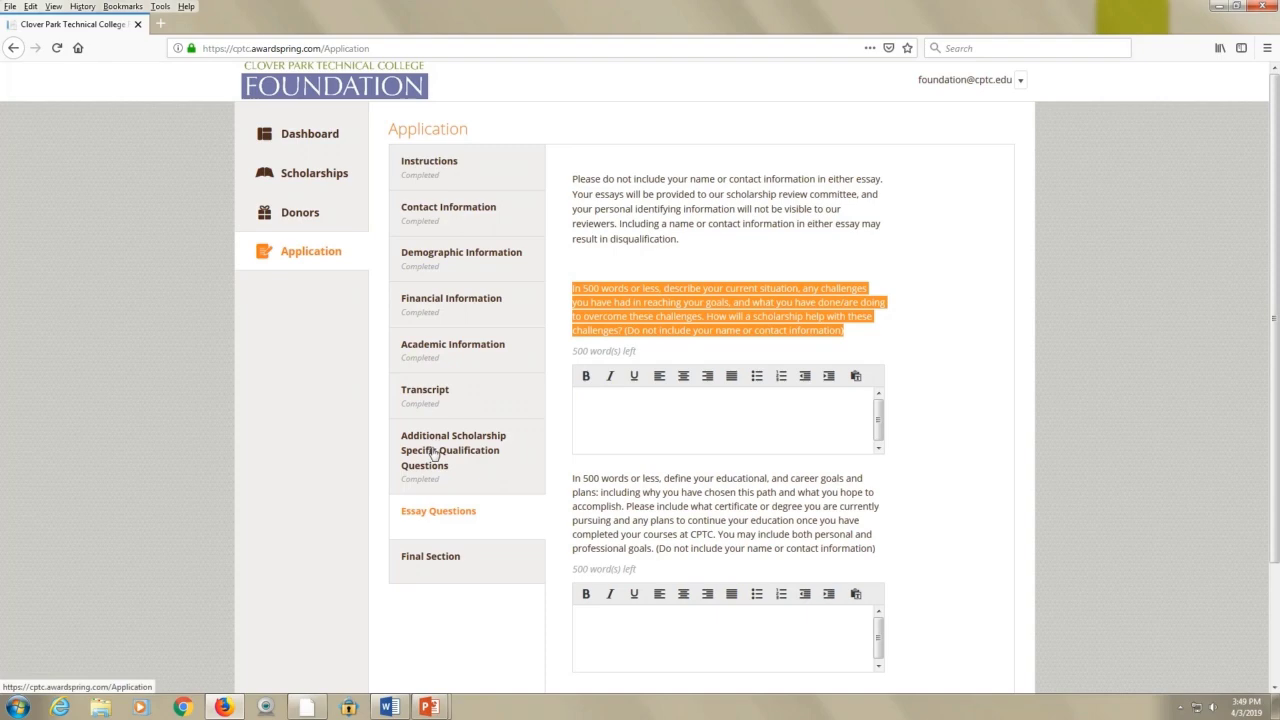
scroll(435, 425, down, 3)
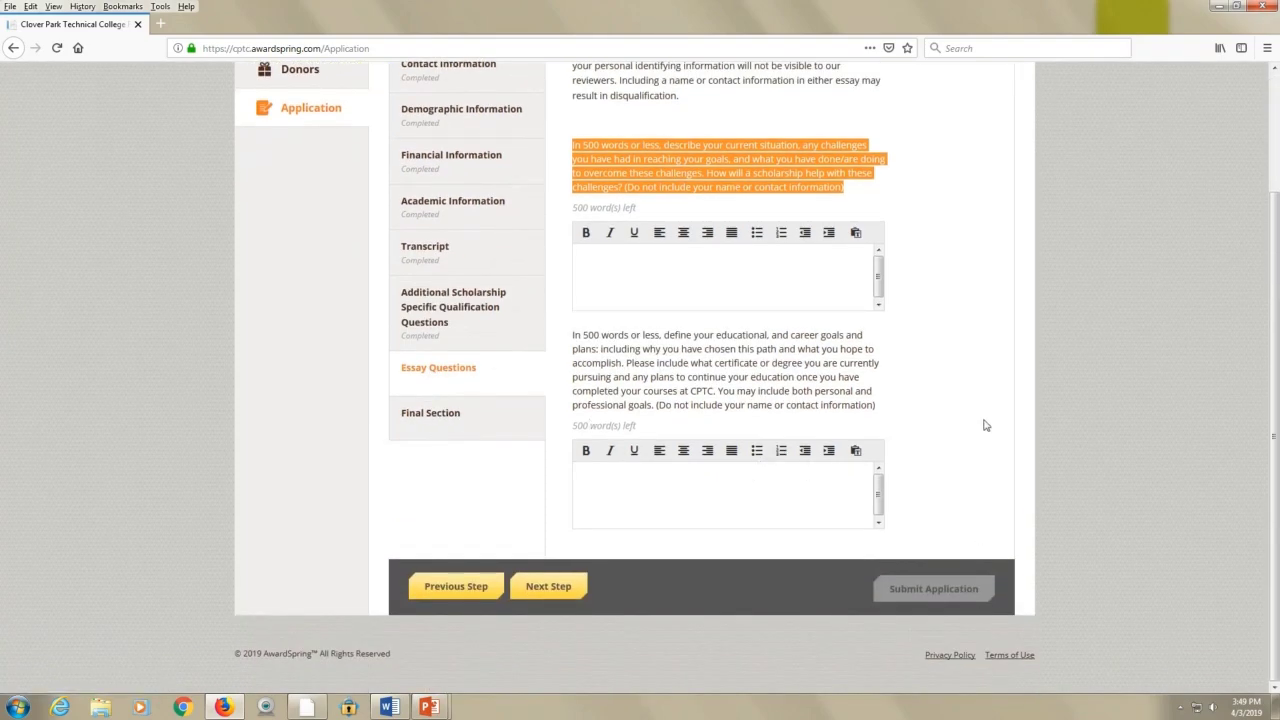
scroll(983, 423, up, 1)
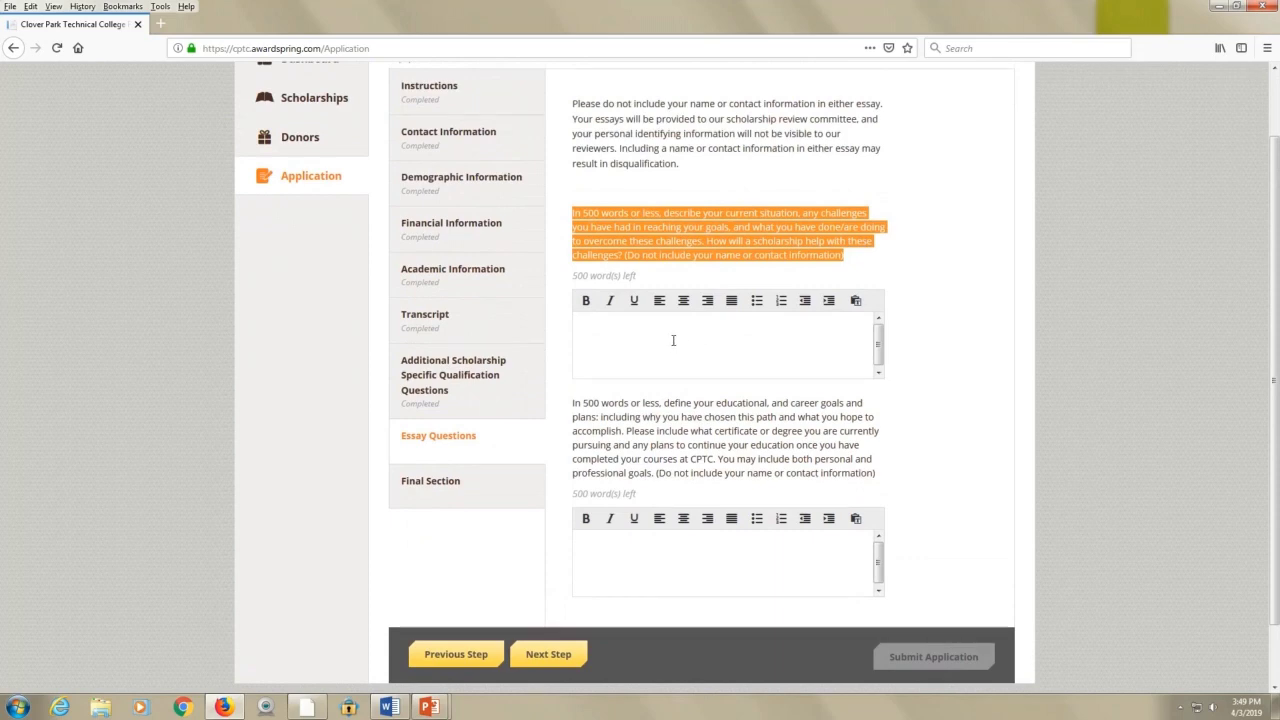
click(667, 332)
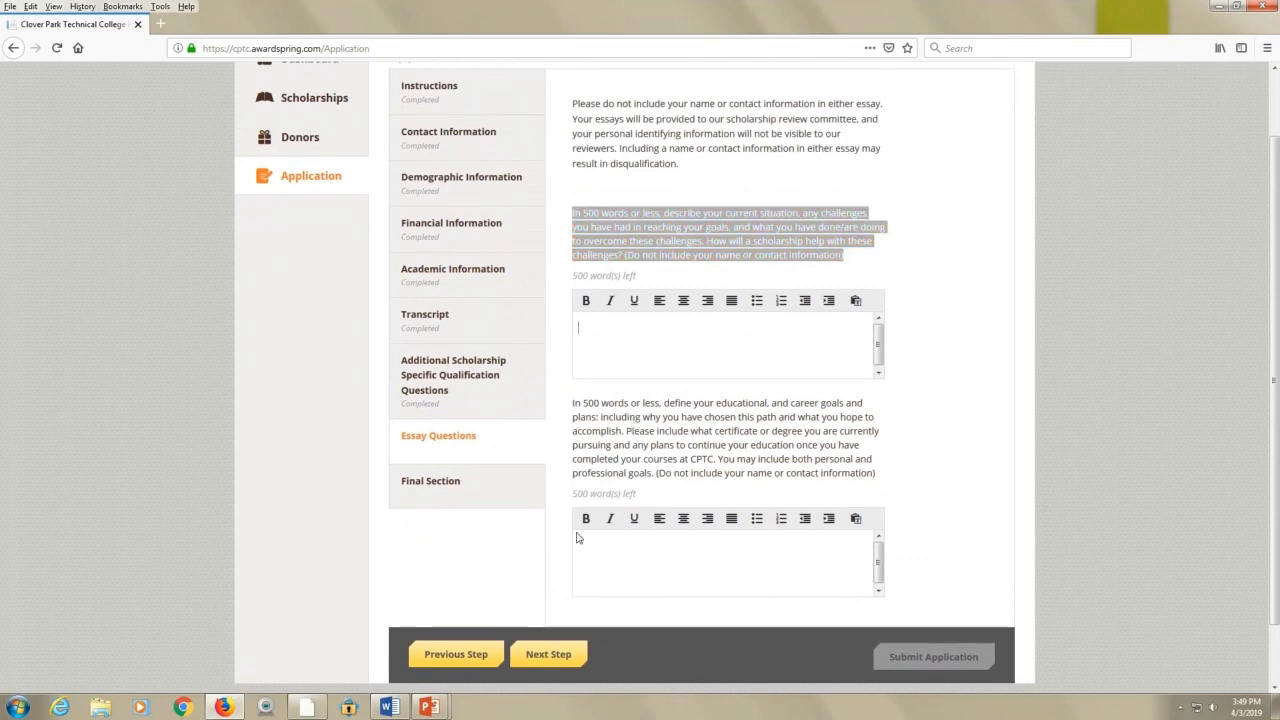
mouse_move(391, 708)
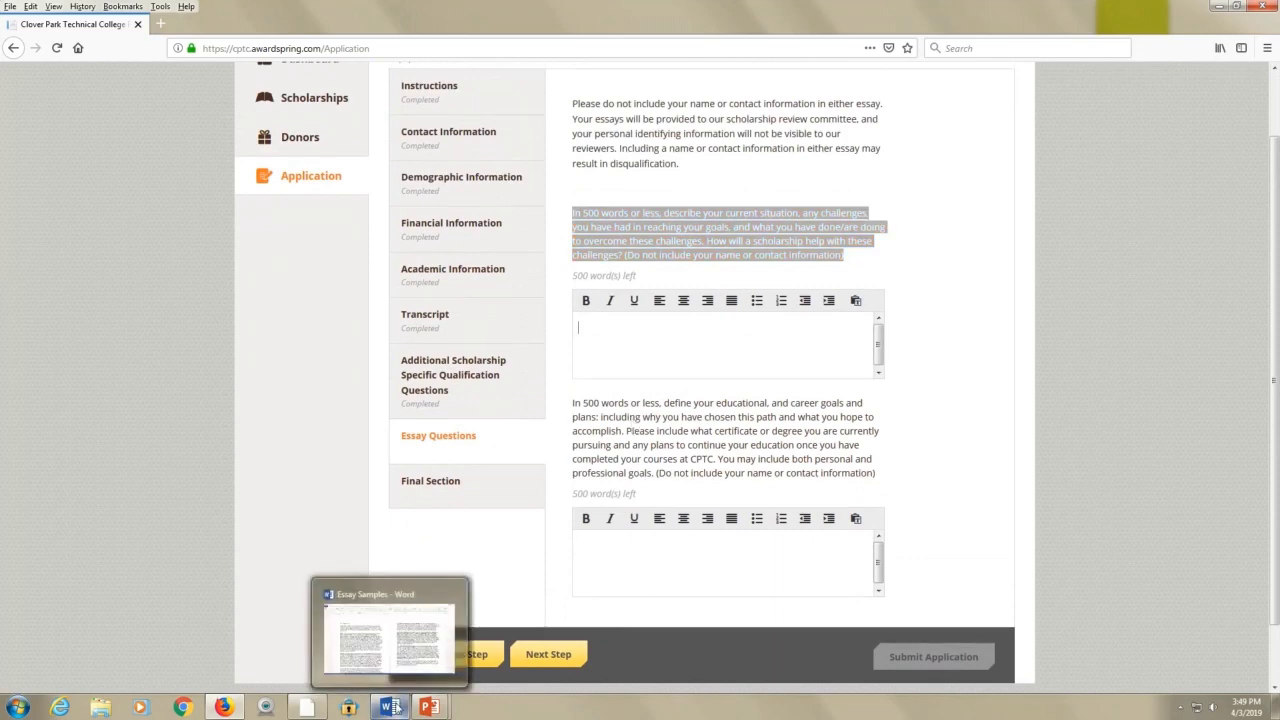
Paste Essay Sample #1 from the Word document into the first essay answer and save it
click(413, 643)
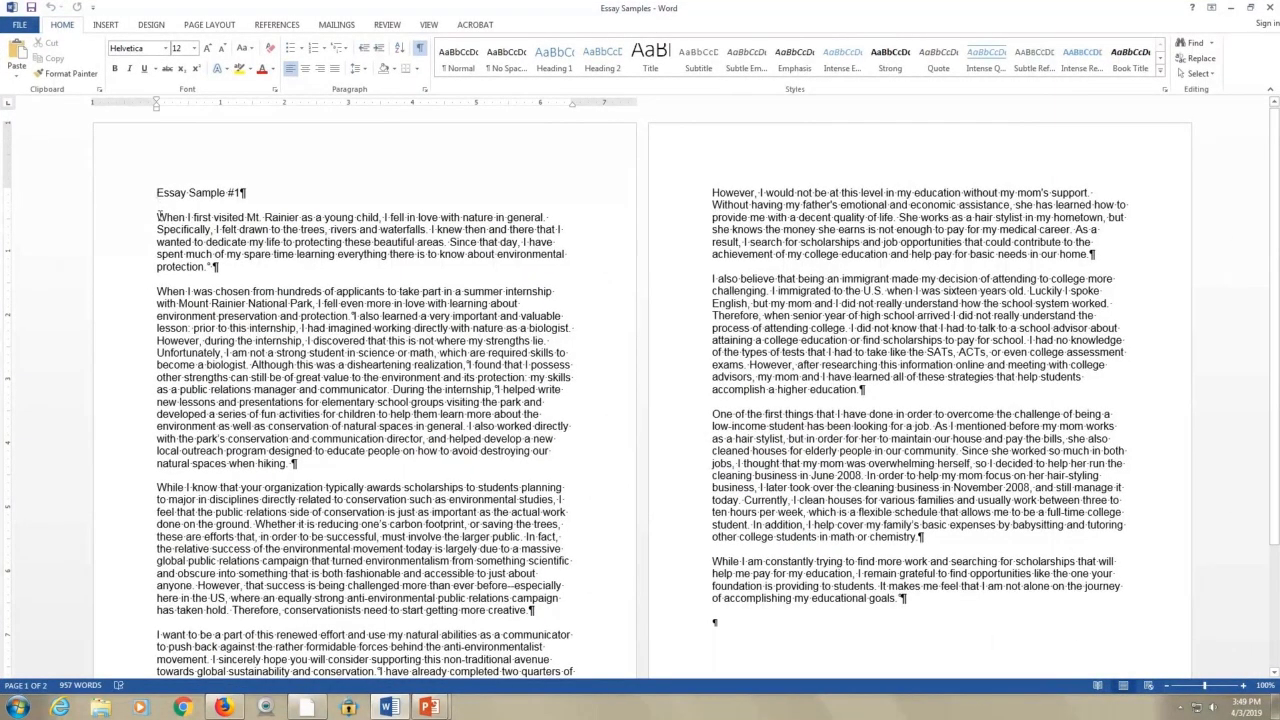
drag(156, 217, 600, 560)
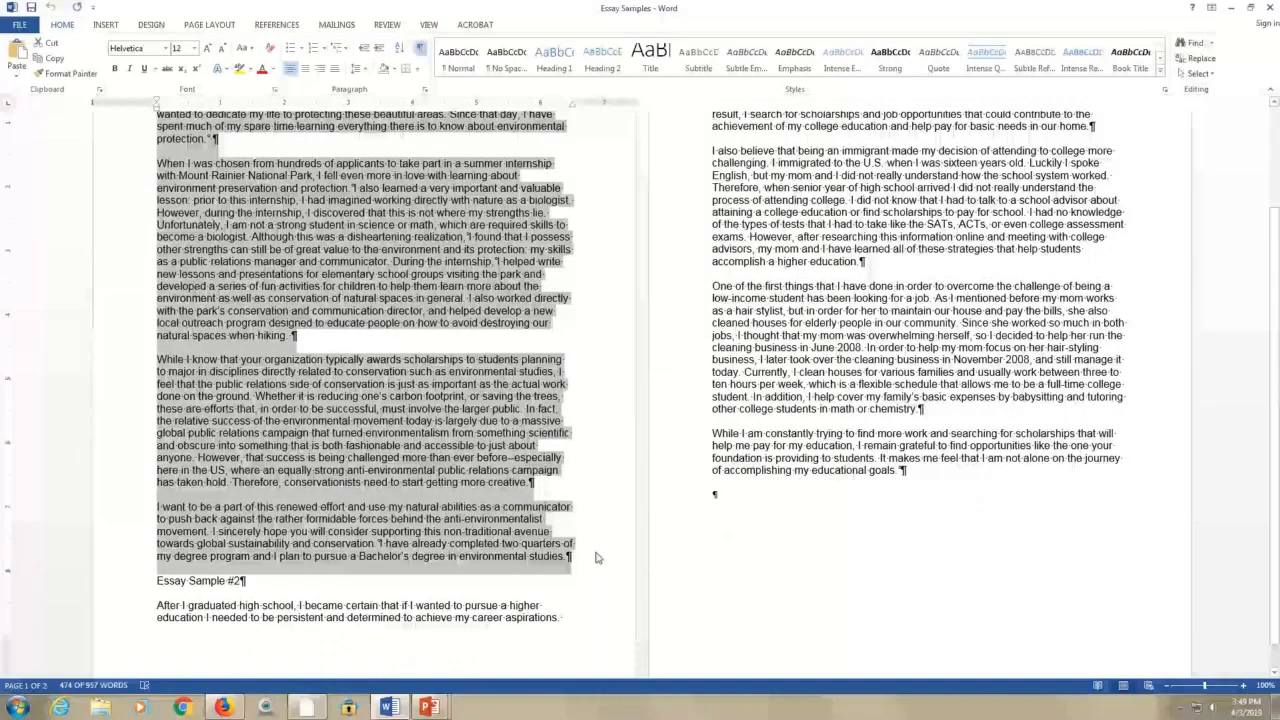
click(1231, 7)
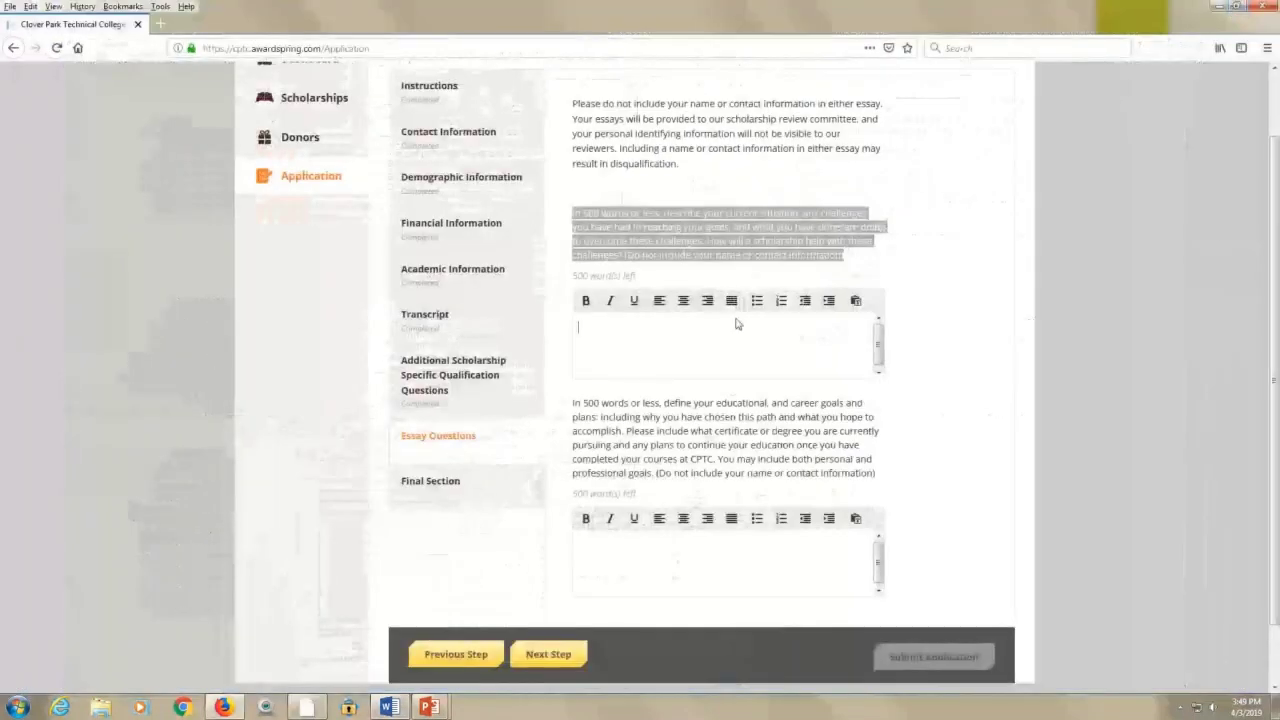
key(ctrl+v)
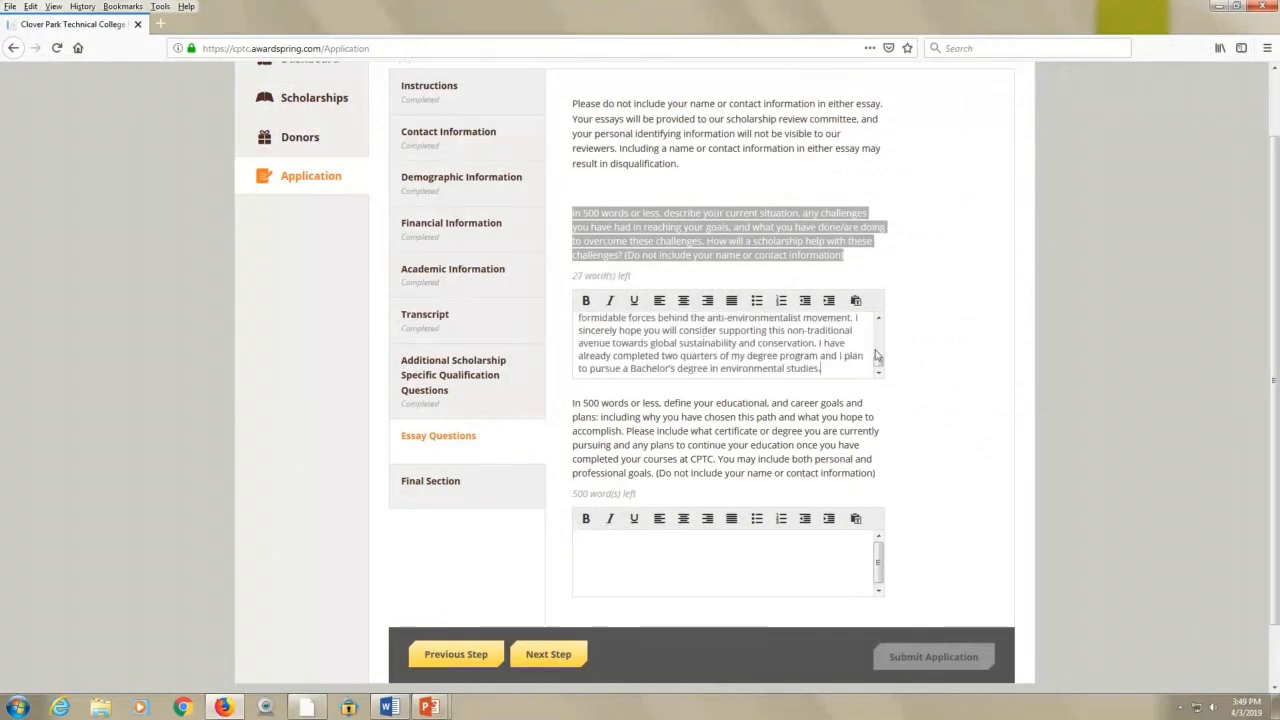
scroll(879, 320, up, 10)
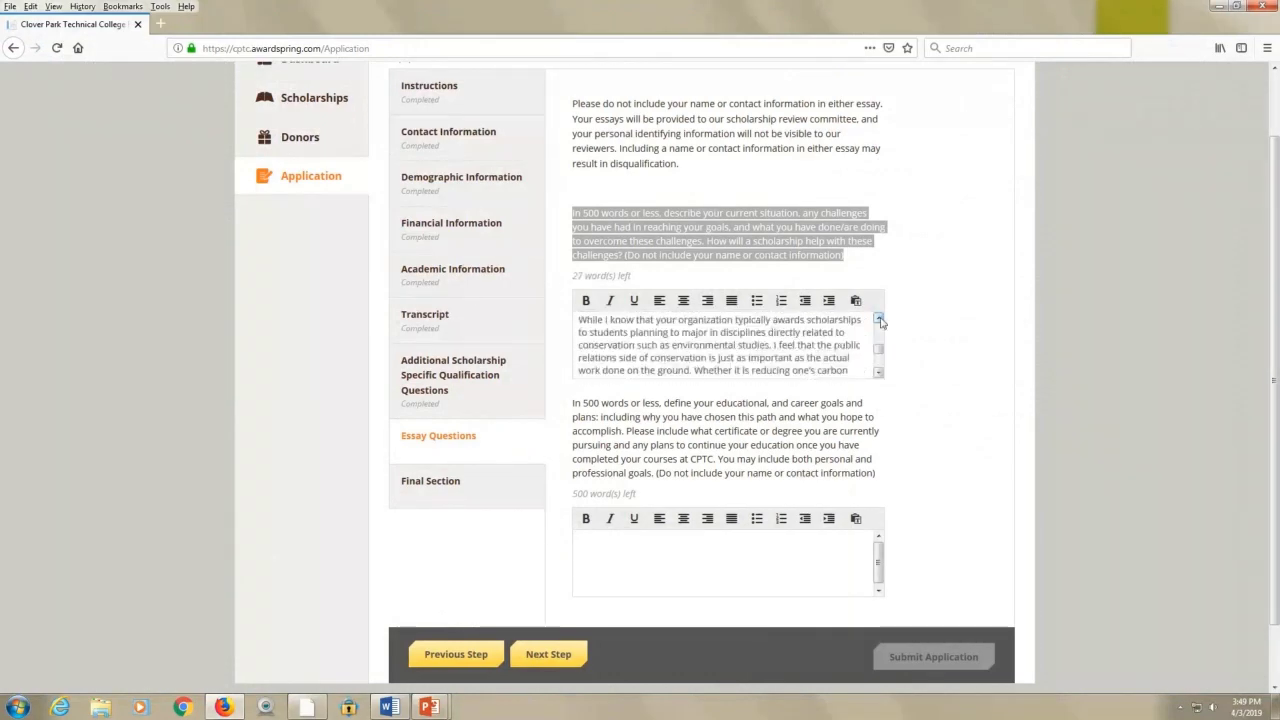
scroll(880, 320, up, 10)
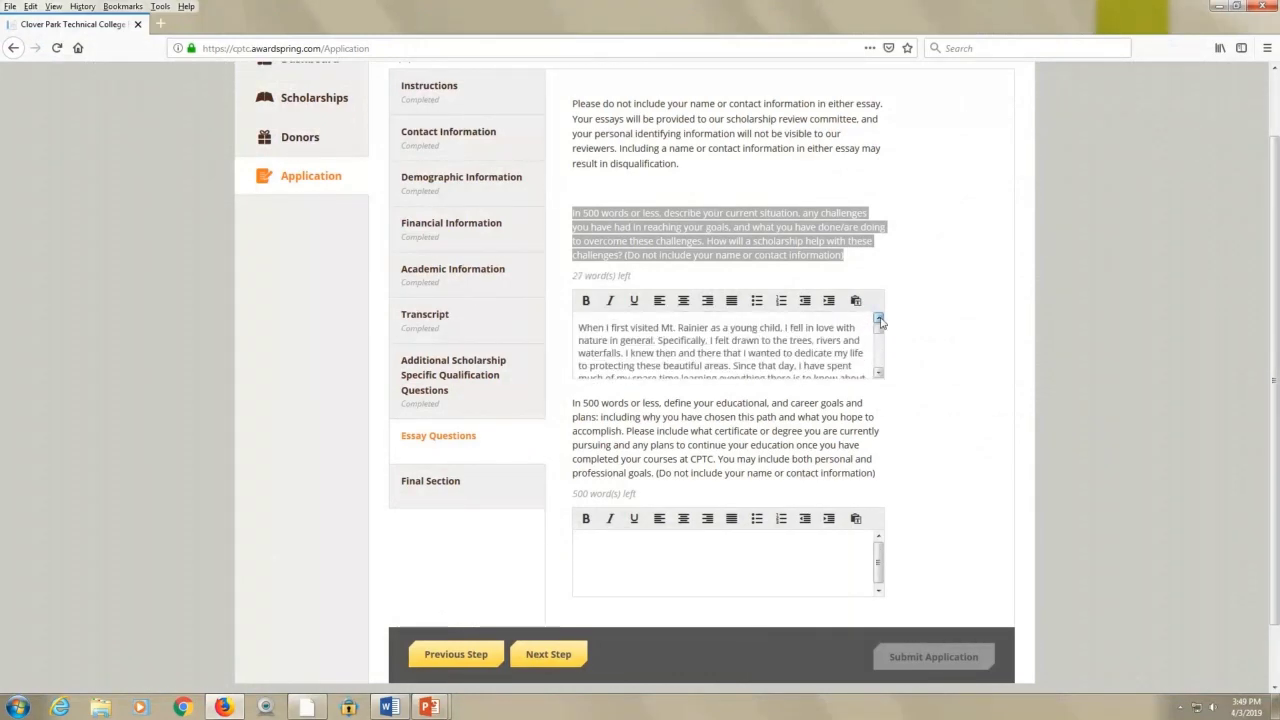
click(932, 397)
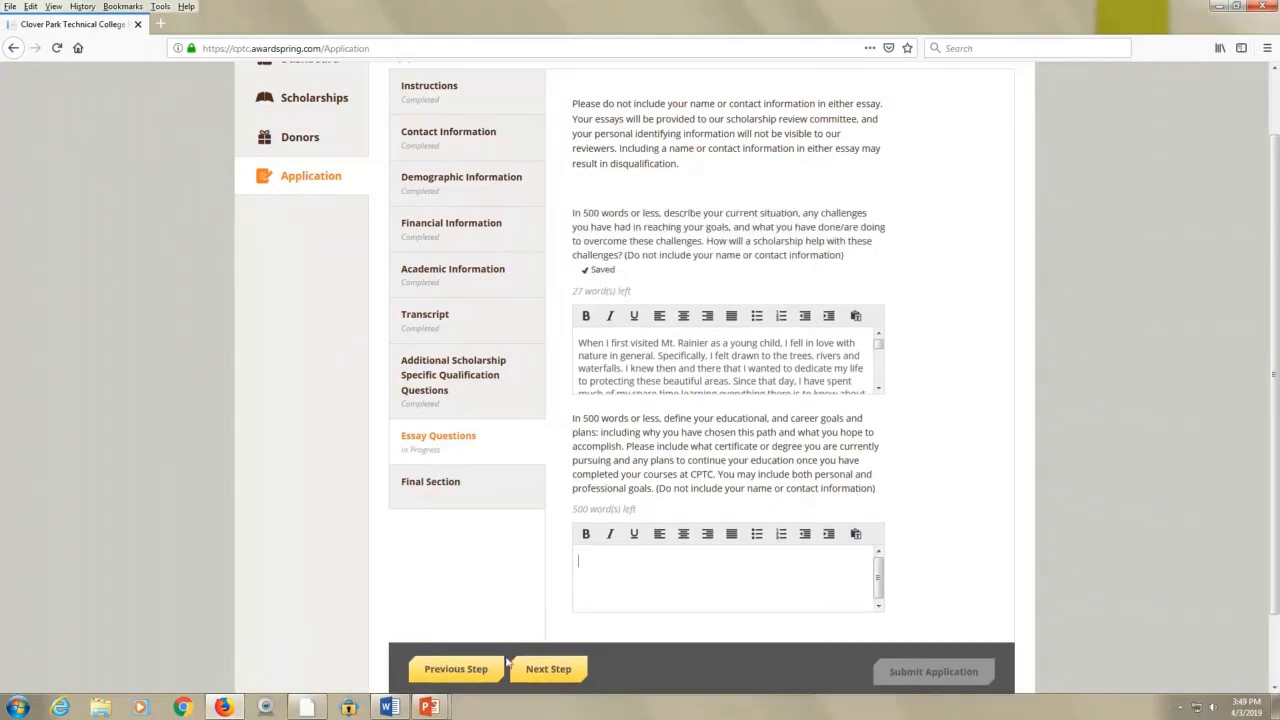
Paste Essay Sample #2 from Word into the second essay answer and save it, leaving 20 words
click(389, 707)
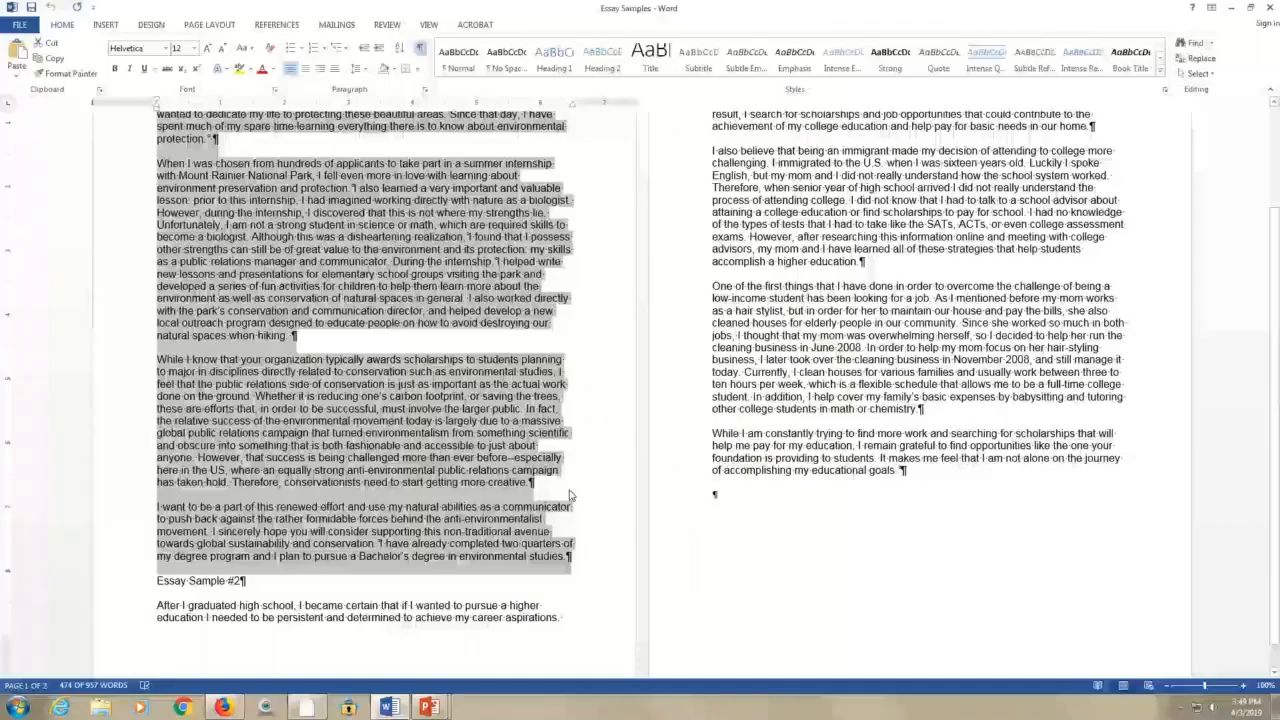
drag(220, 622, 900, 490)
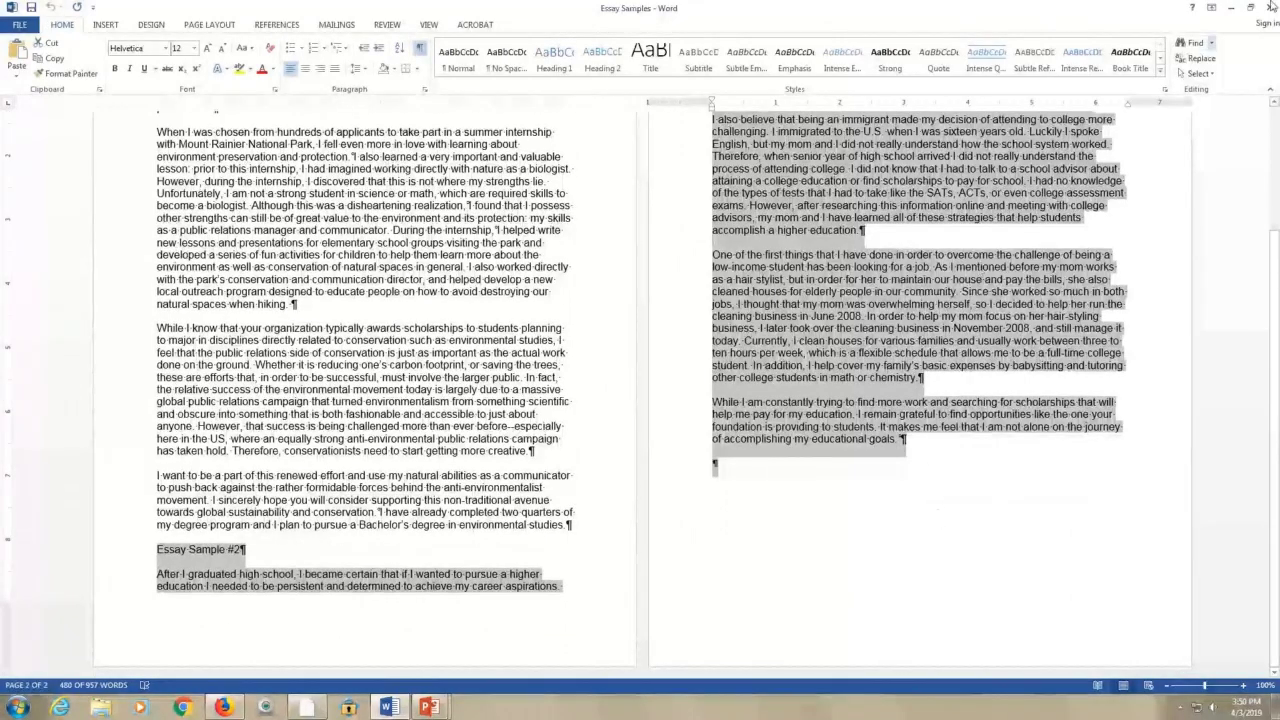
click(1229, 7)
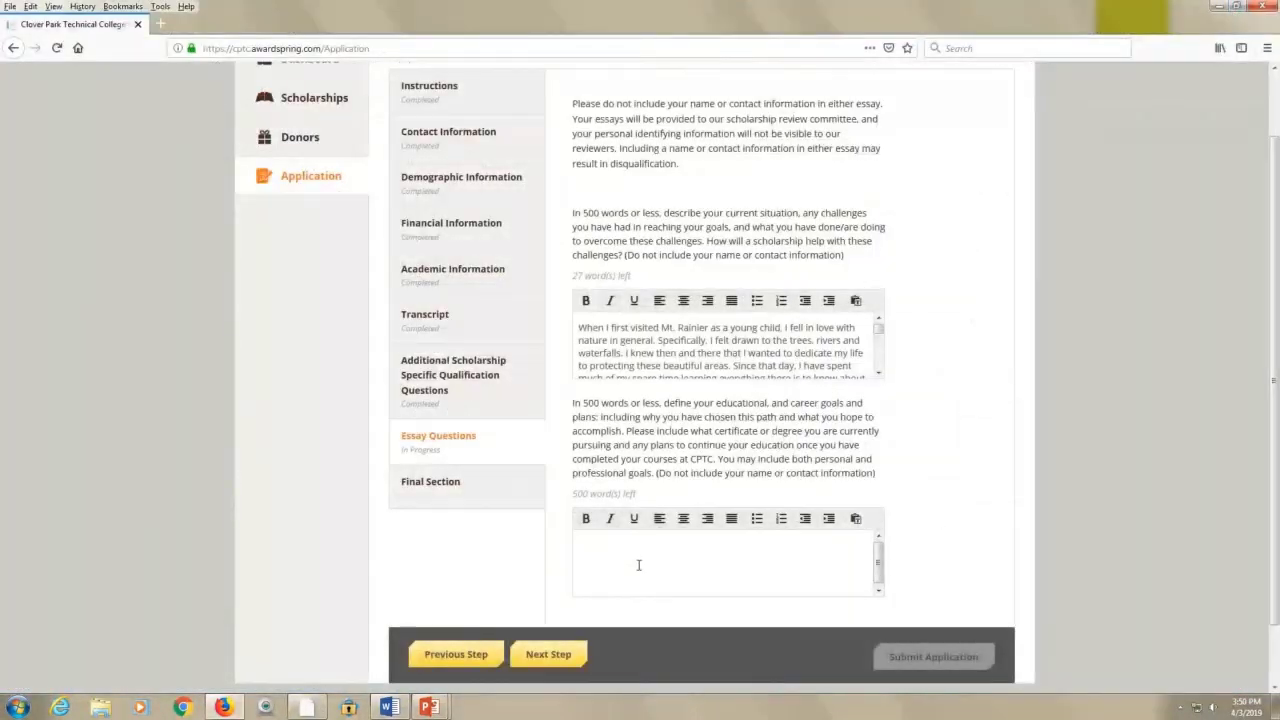
key(ctrl+v)
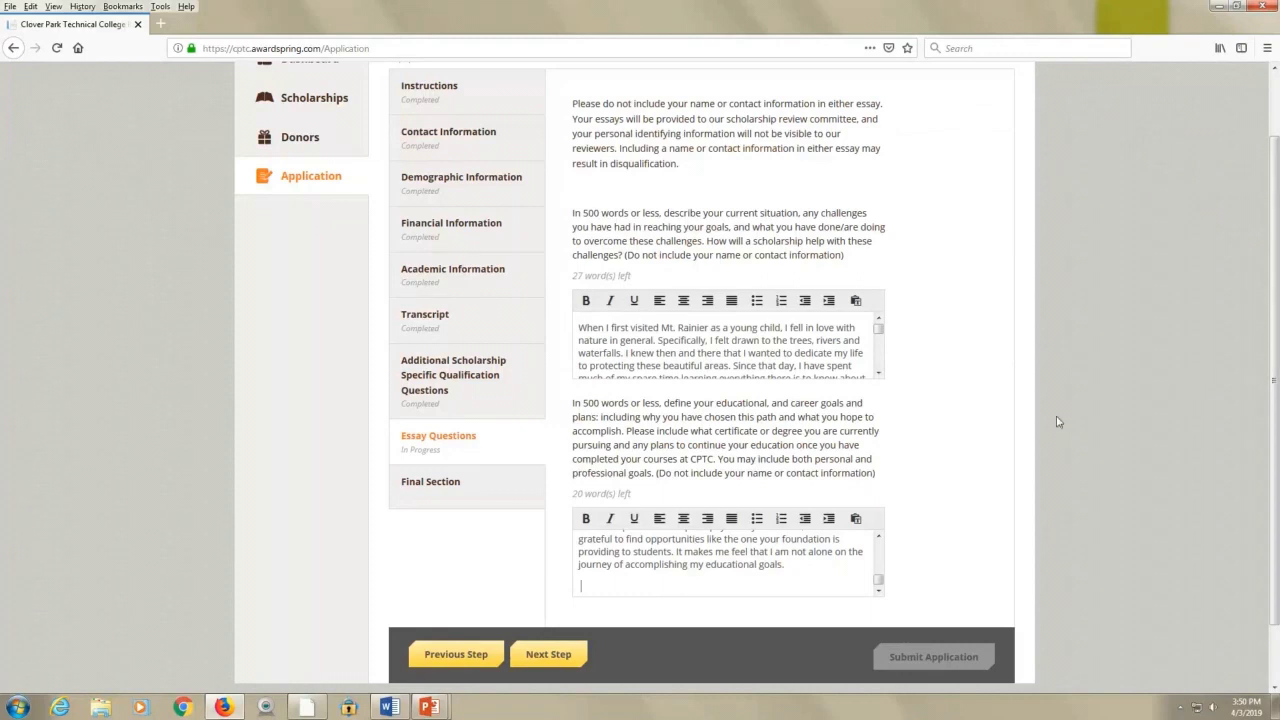
right_click(873, 319)
click(918, 274)
Look over both pasted essays, then proceed to the application's Final Section
drag(578, 330, 868, 379)
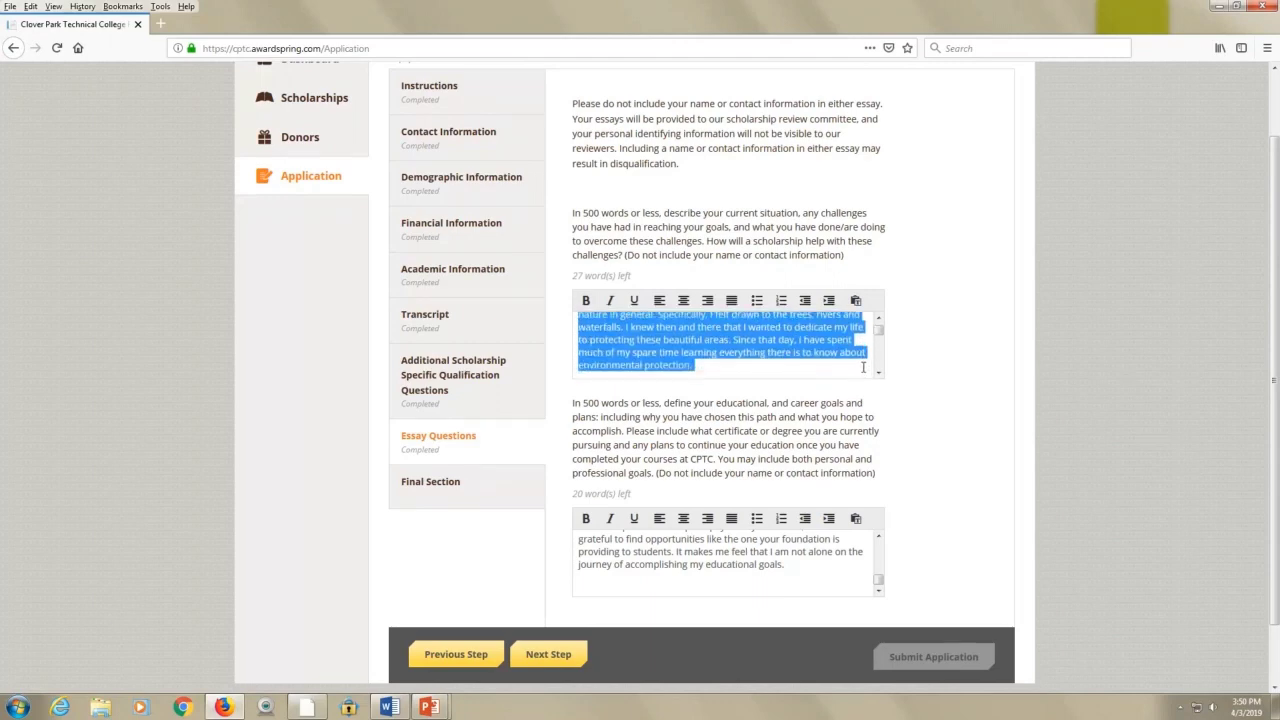
scroll(847, 360, up, 2)
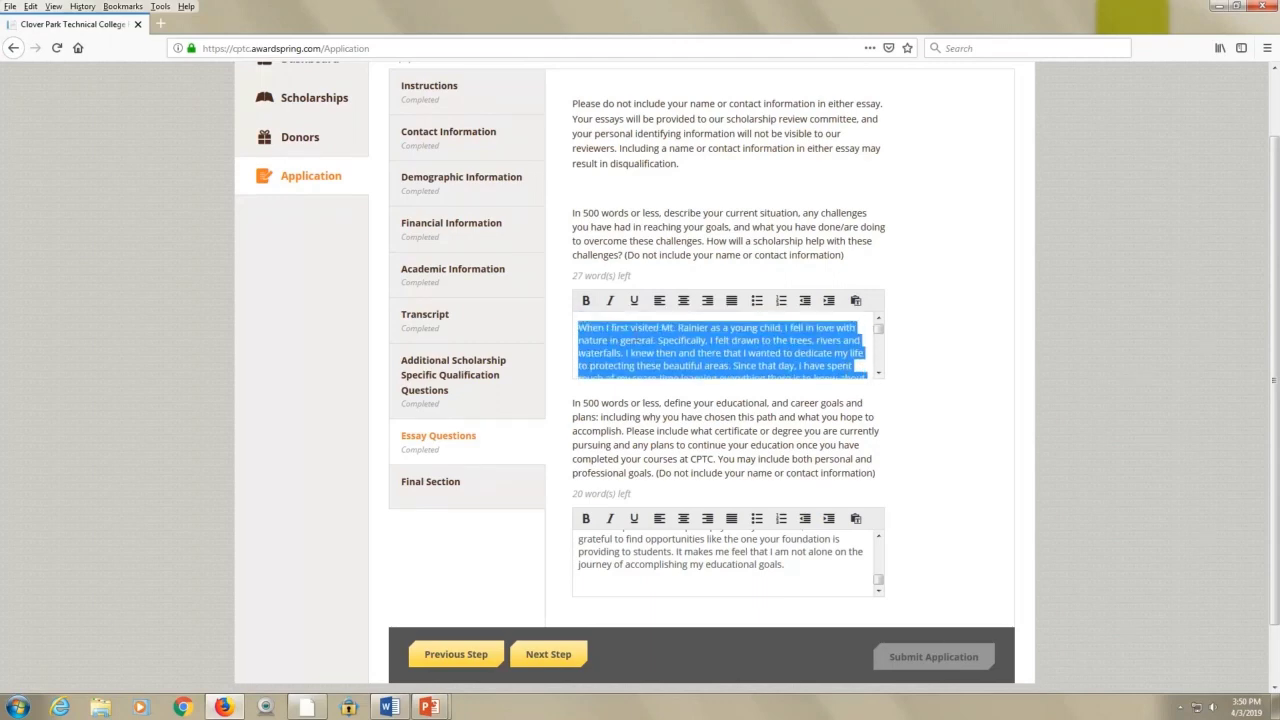
click(586, 329)
mouse_move(578, 328)
mouse_down()
mouse_move(760, 345)
mouse_move(770, 357)
mouse_up()
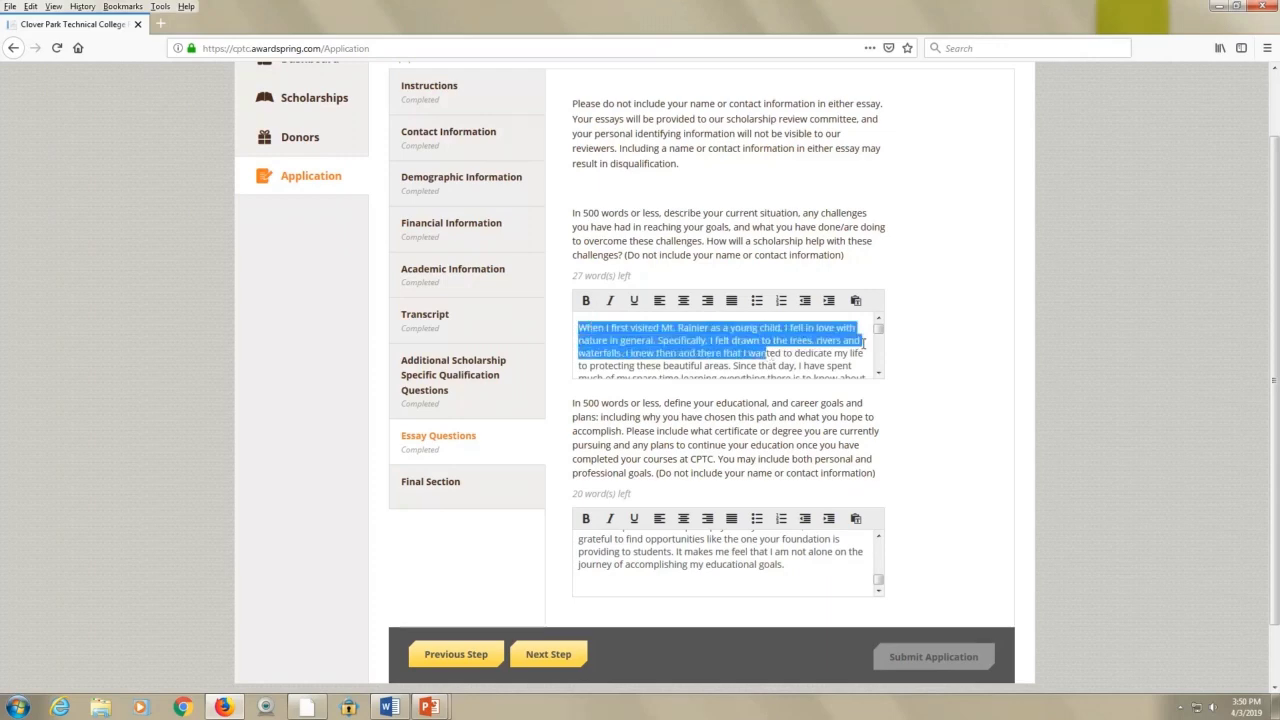
click(680, 229)
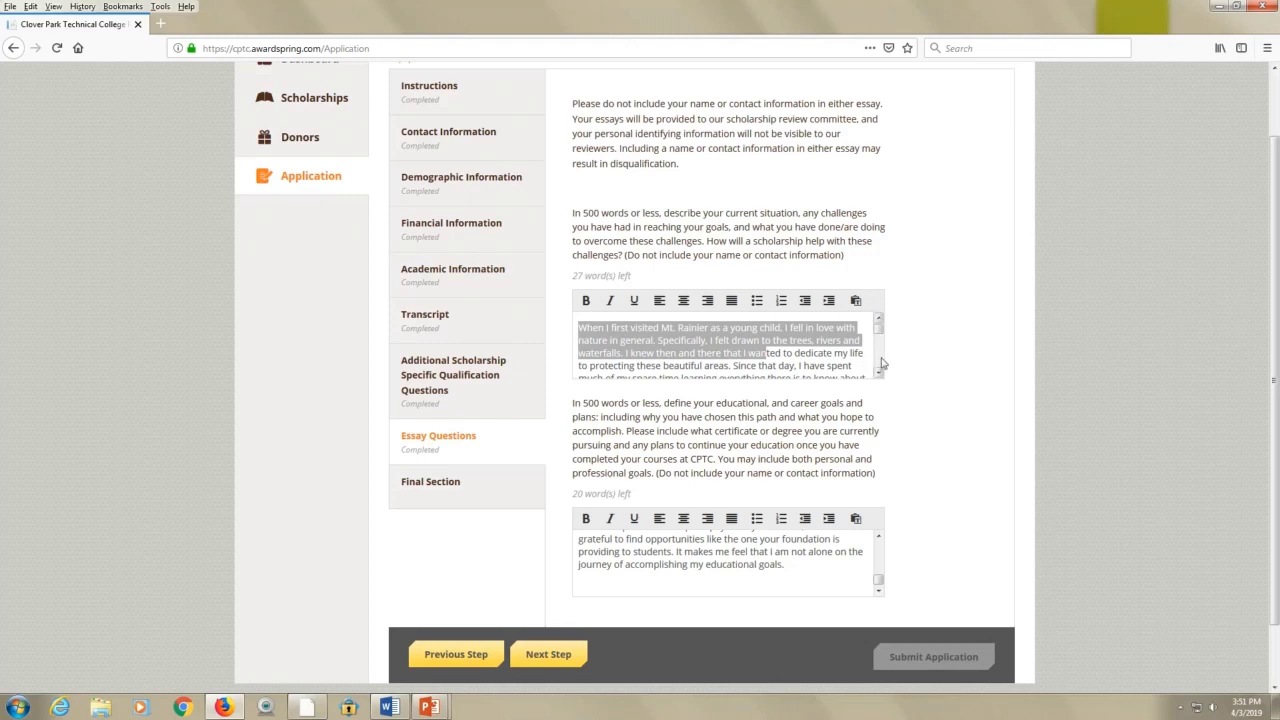
click(879, 373)
drag(879, 373, 879, 373)
drag(582, 405, 866, 414)
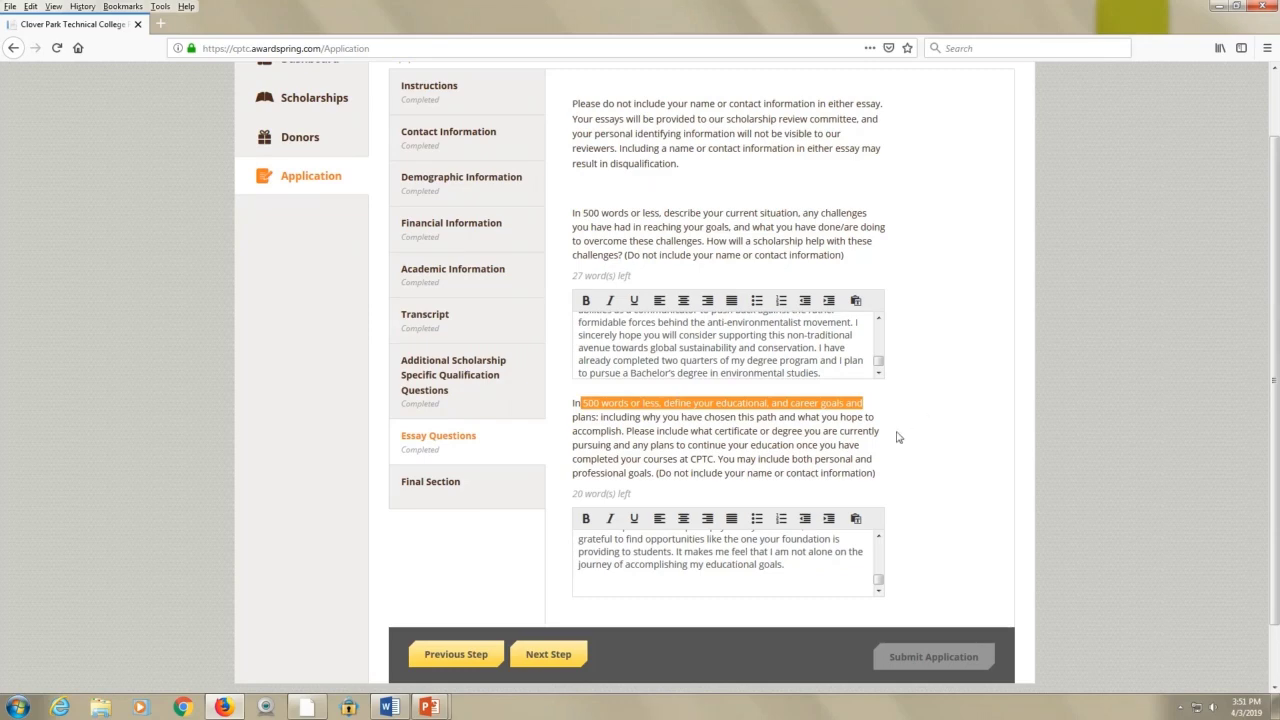
click(897, 437)
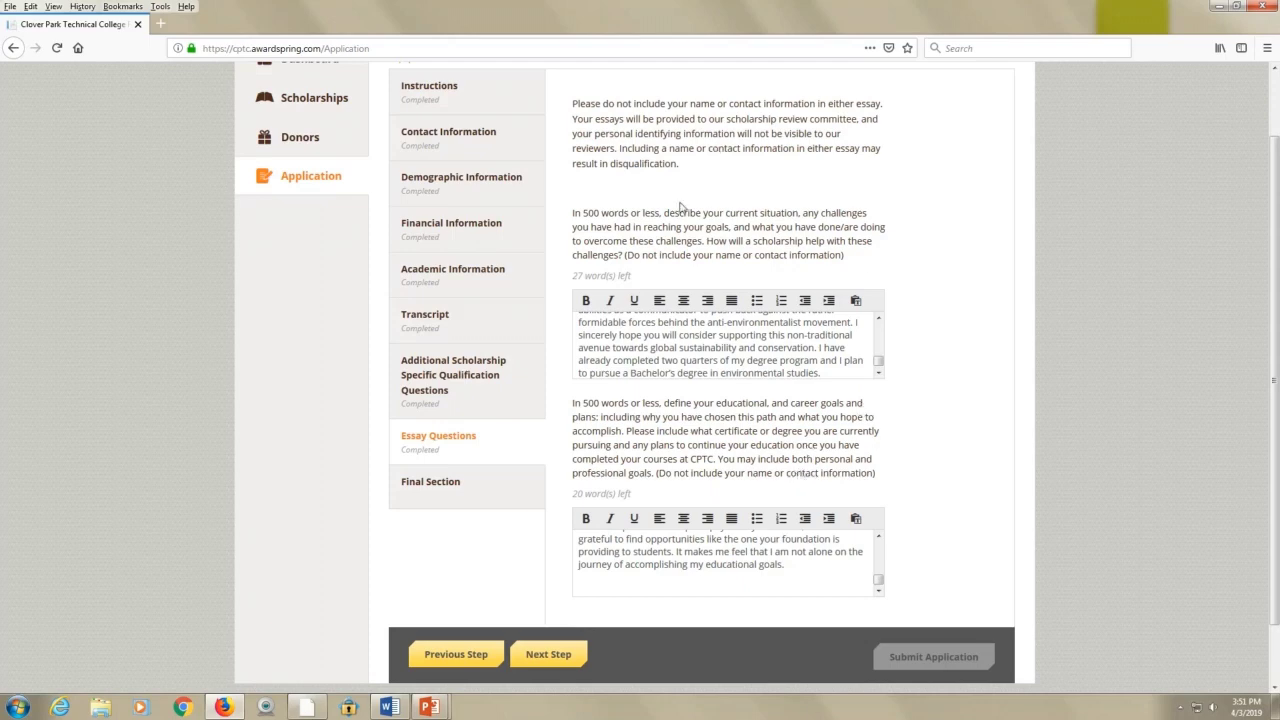
click(549, 655)
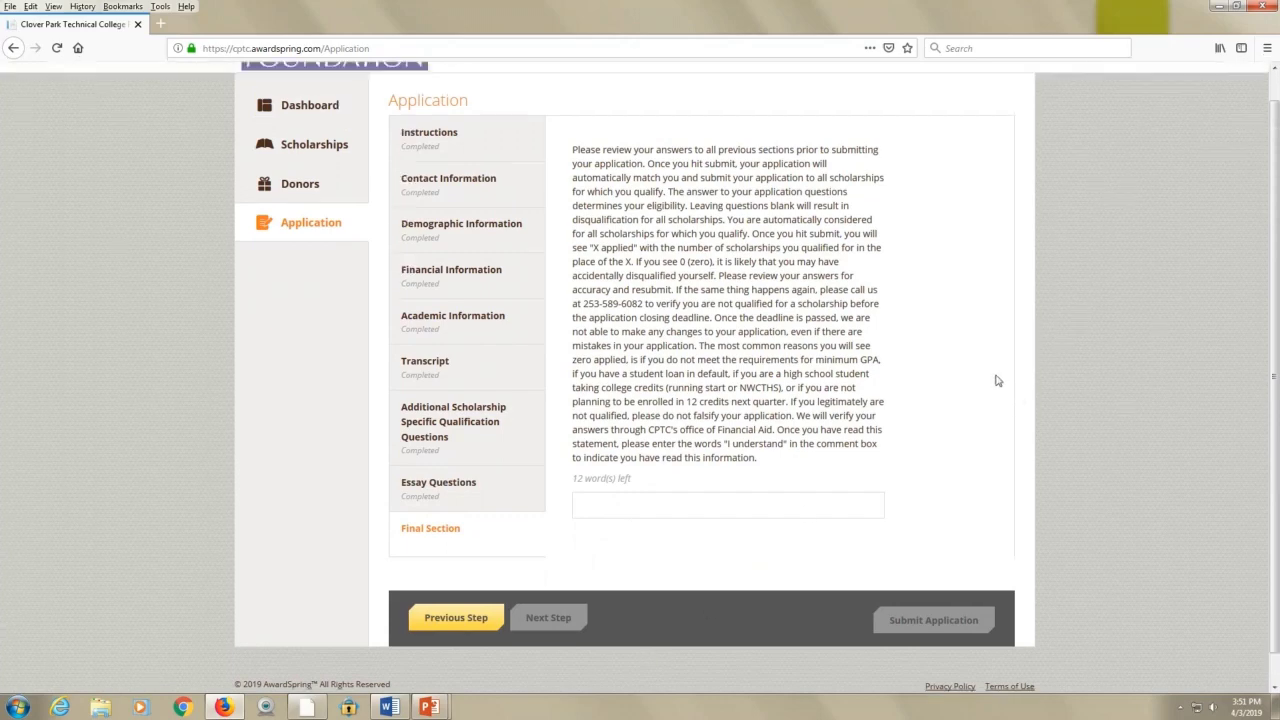
Enter 'I understand' in the acknowledgement box, save it, and submit the application
scroll(994, 377, up, 1)
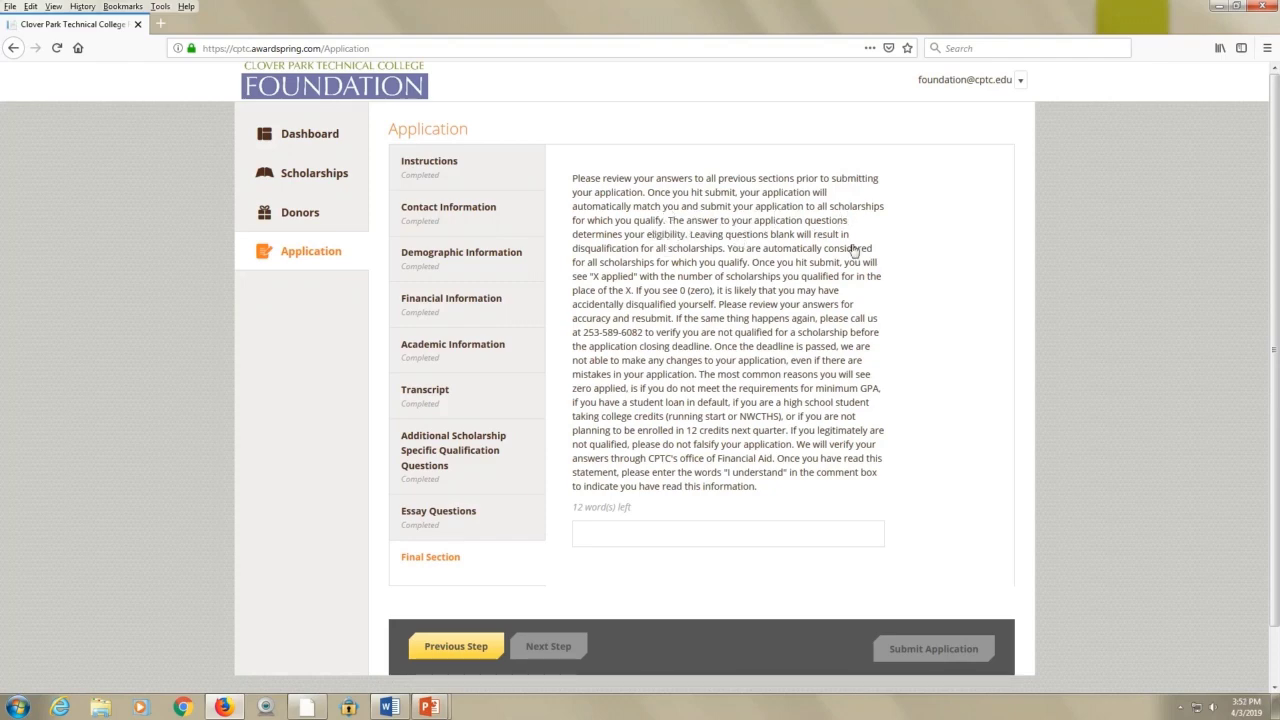
click(620, 538)
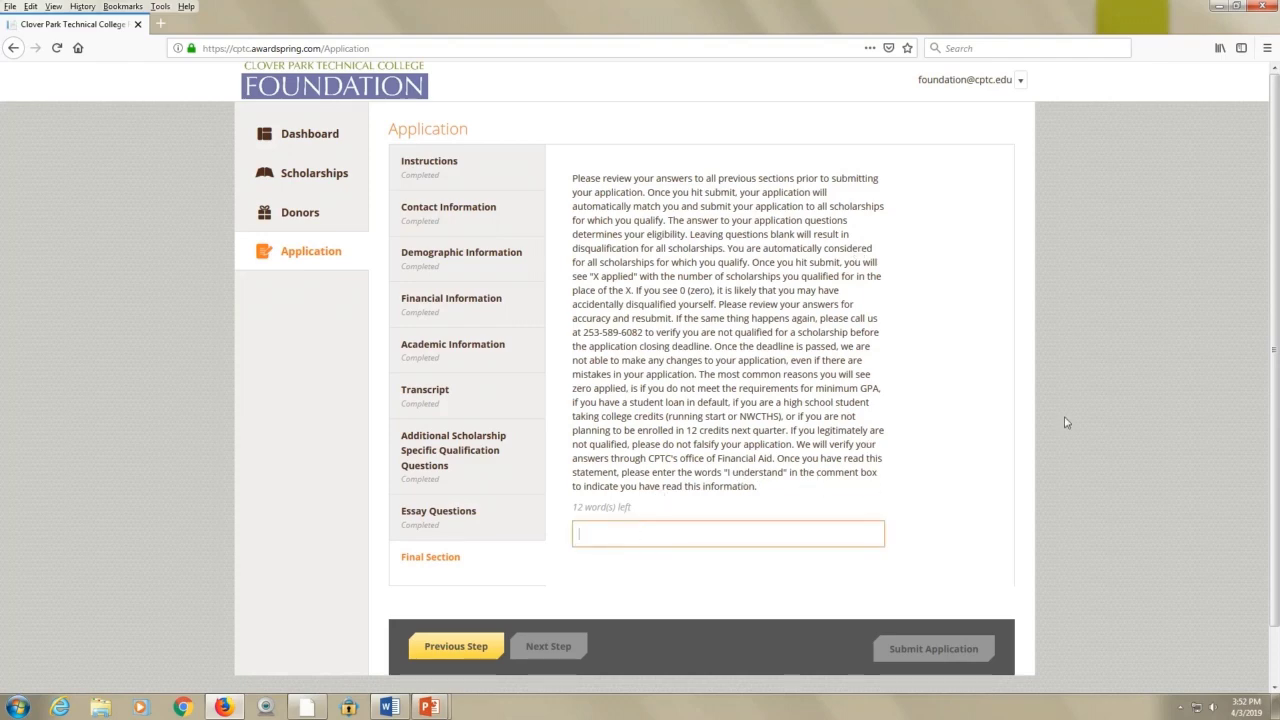
text(I understand)
key(Tab)
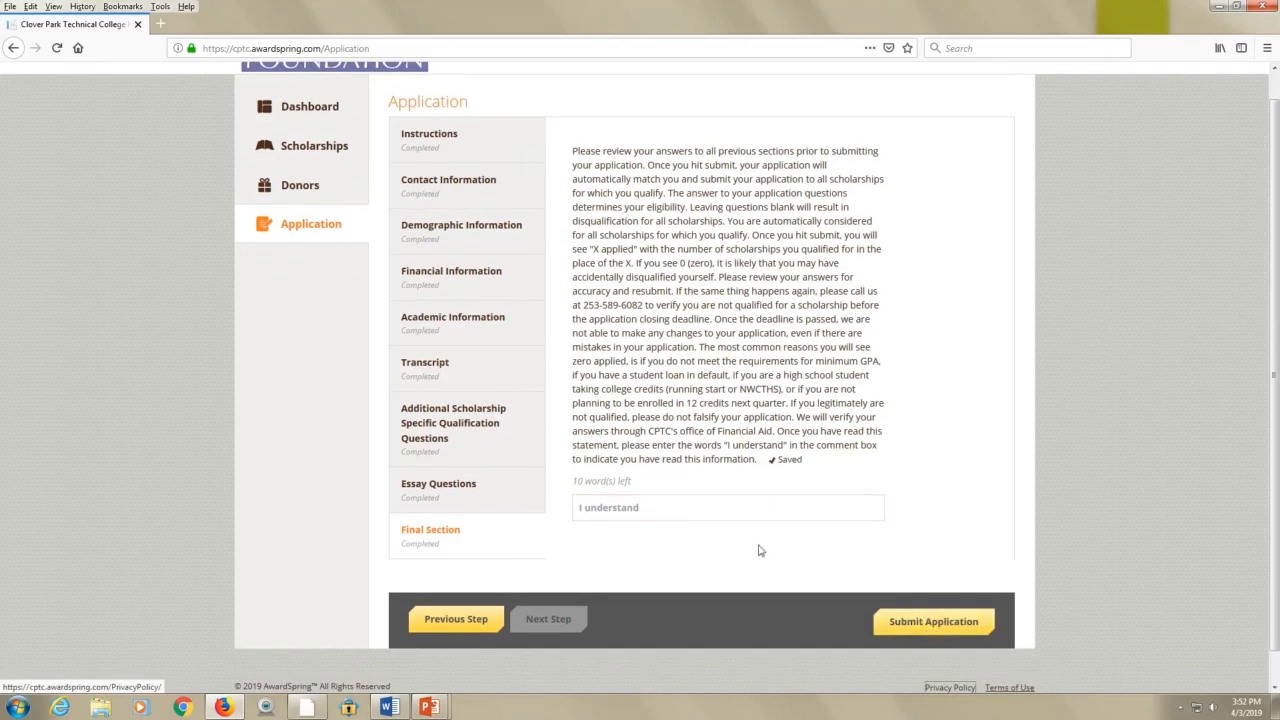
click(946, 624)
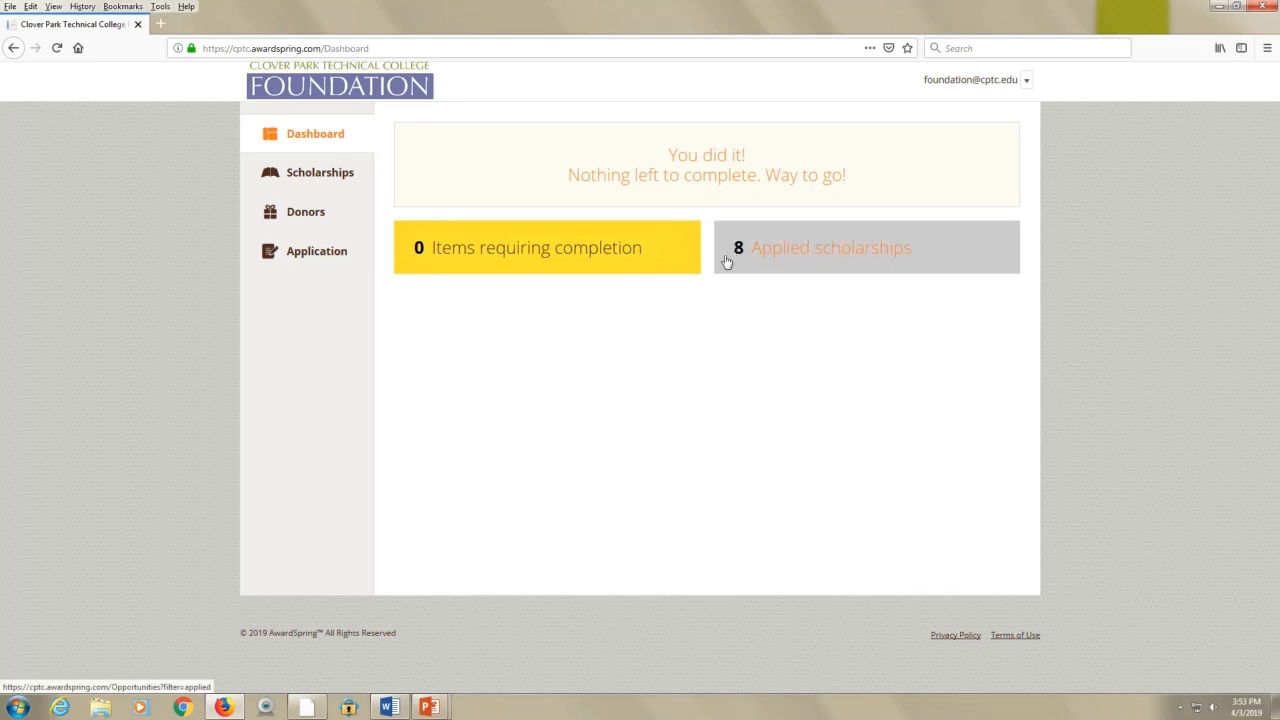
Bring the PowerPoint slide show to full screen and advance to the Reminders slide
mouse_move(430, 707)
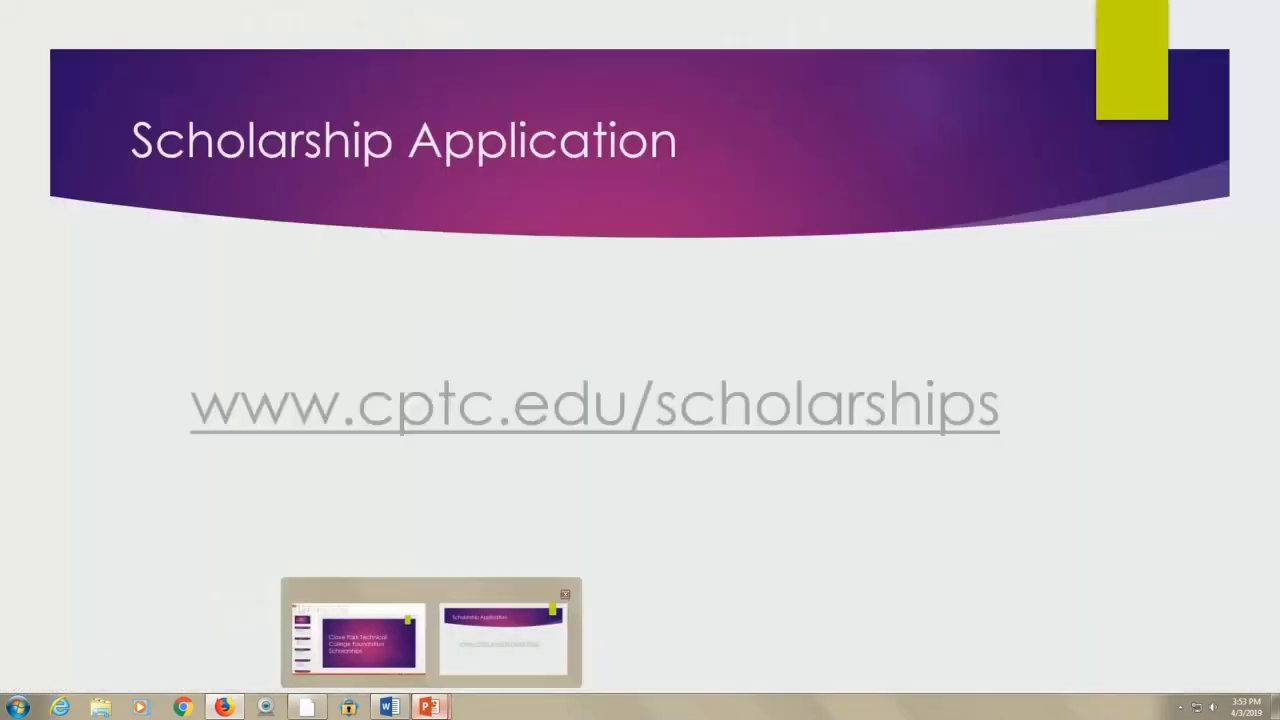
click(470, 630)
click(791, 563)
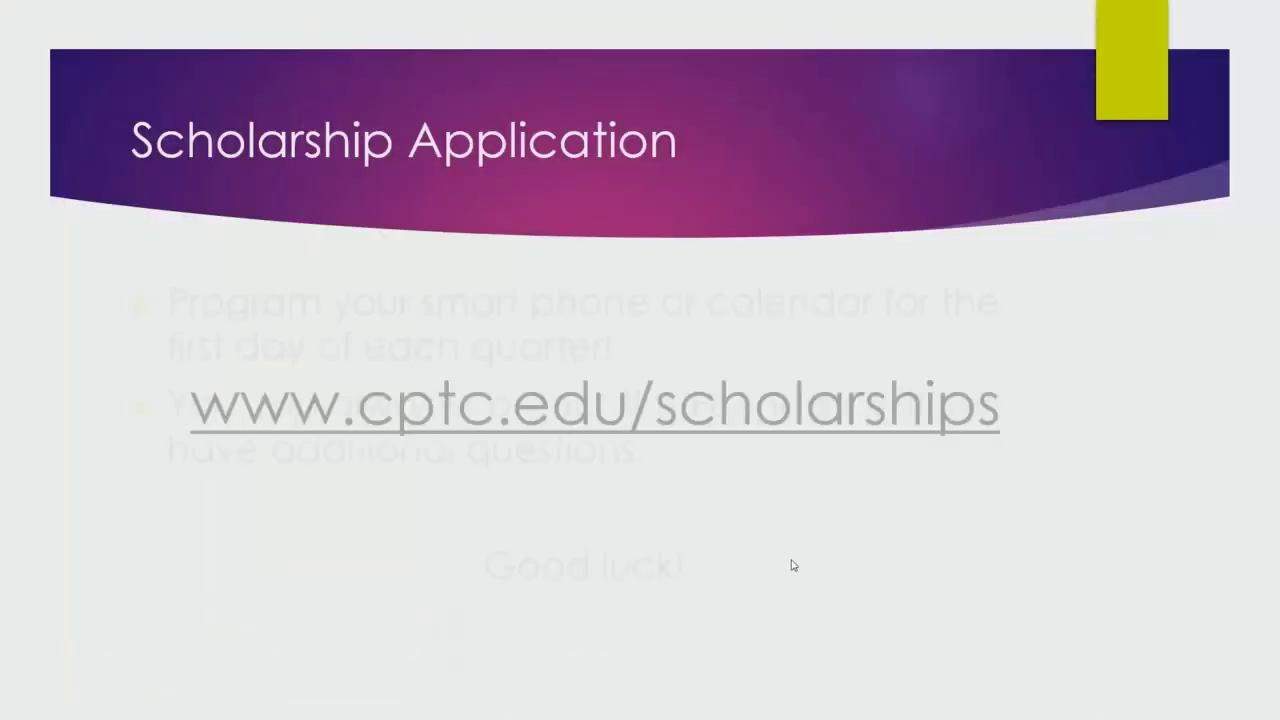